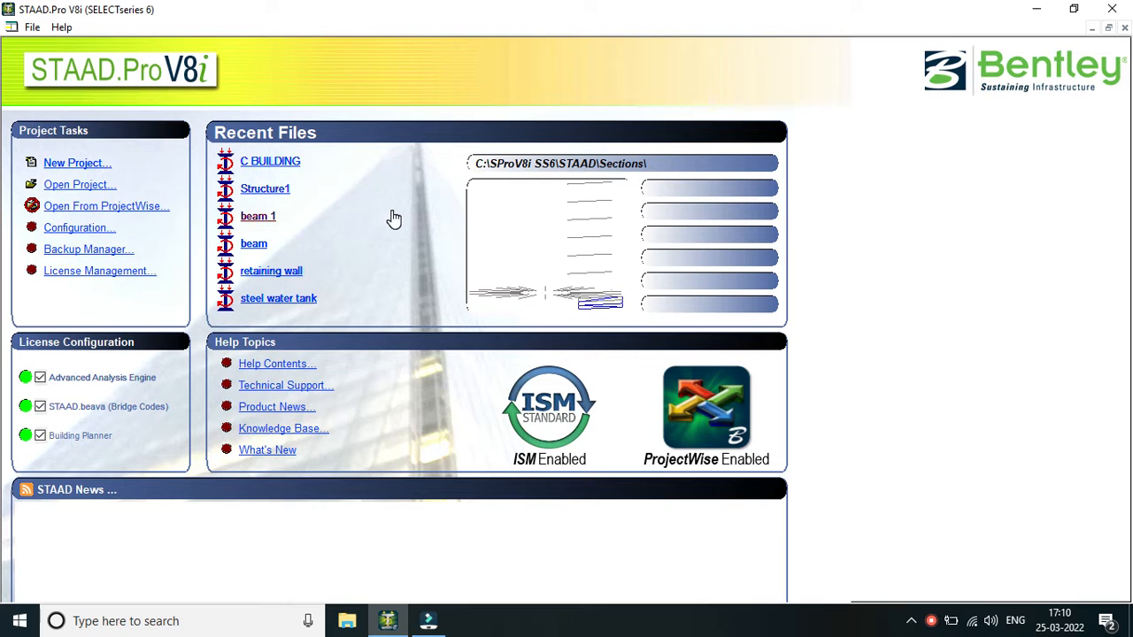
Create a new Space structure named "g+5(two way)" and begin modelling with Add Beam.
left_click(100, 168)
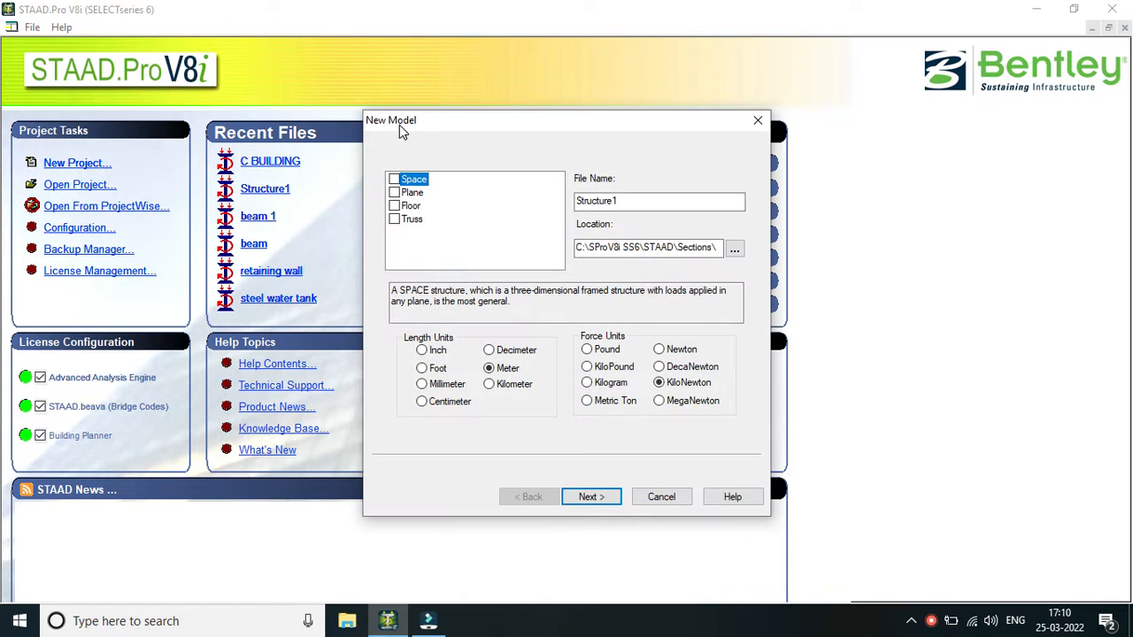
left_click(393, 180)
double_click(630, 201)
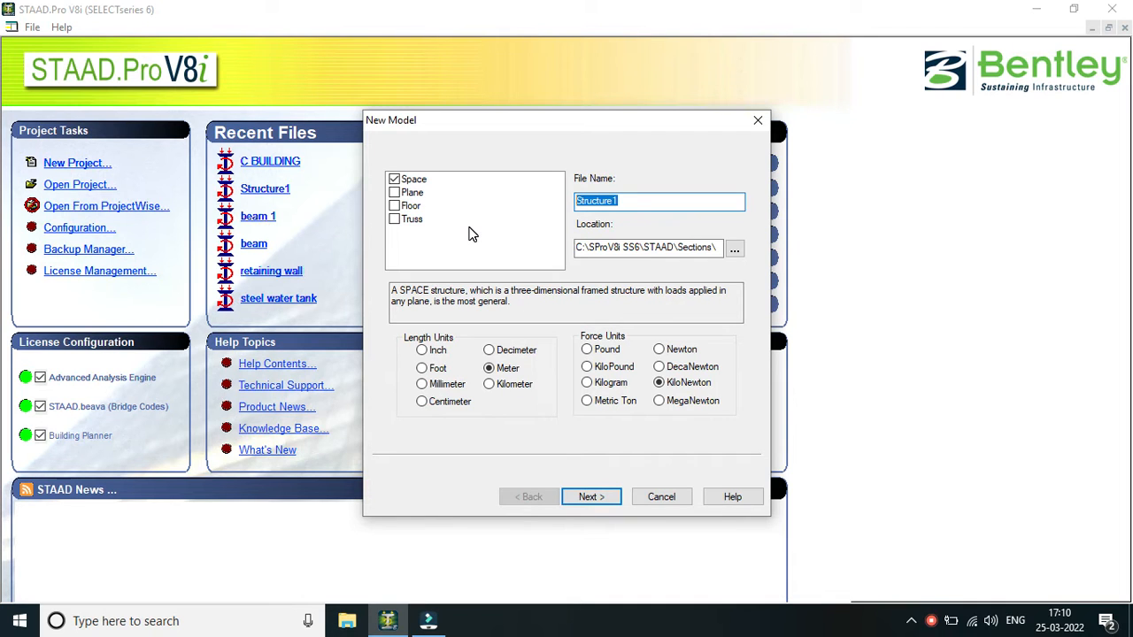
type("g+5")
type("(two")
type("way")
left_click(589, 498)
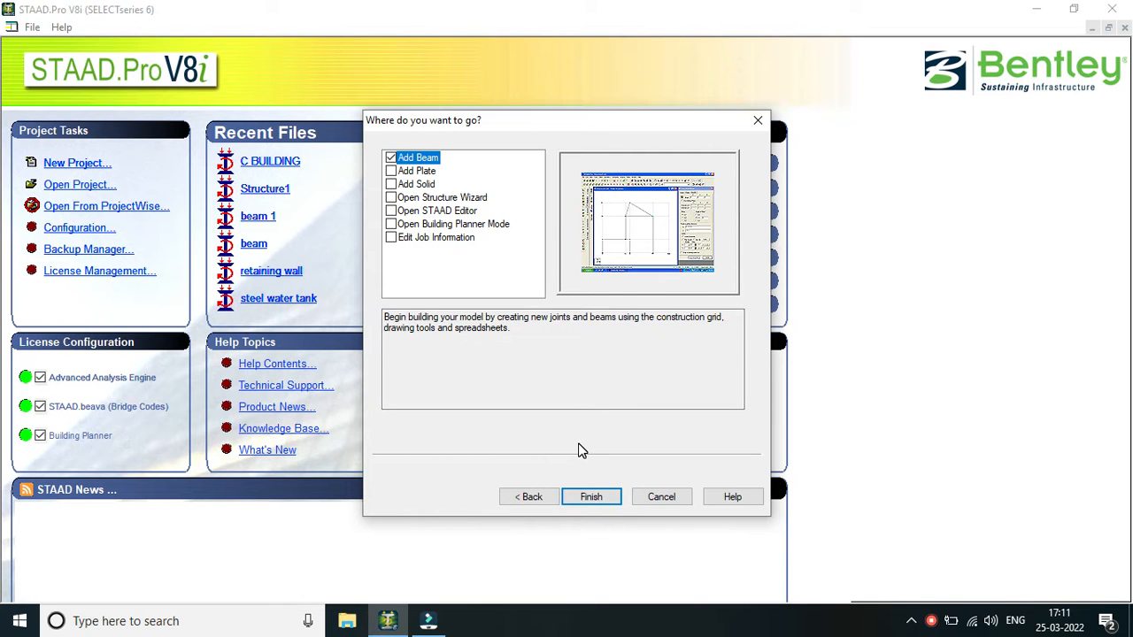
left_click(607, 504)
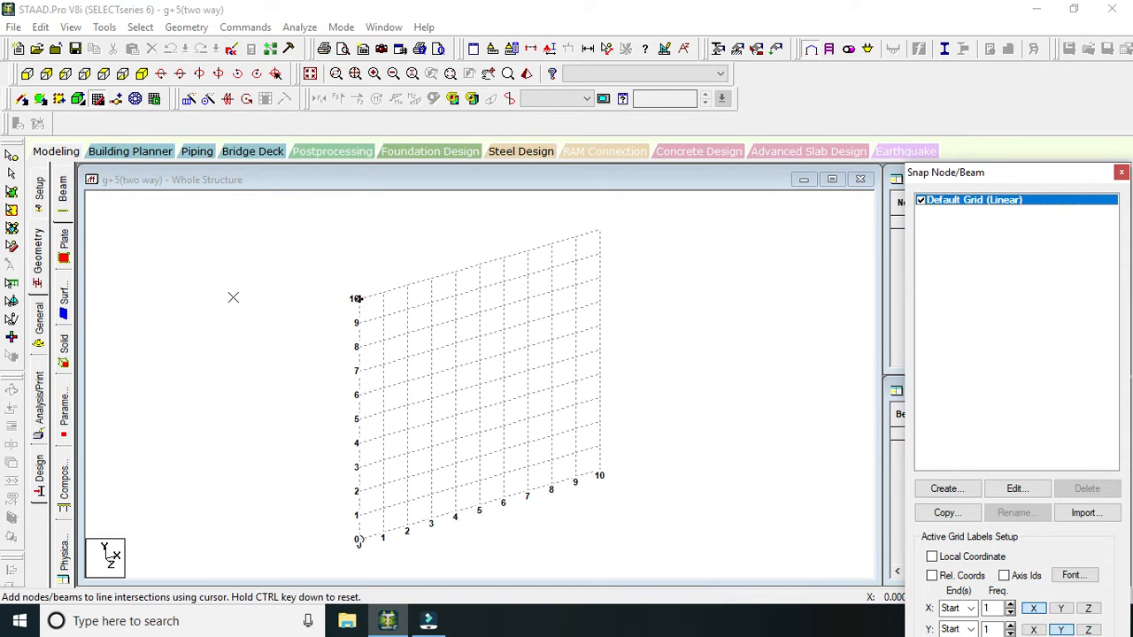
Draw a column on the grid at X = 2 m, from Y = 2 m down to Y = 0.
left_click(407, 478)
left_click(407, 529)
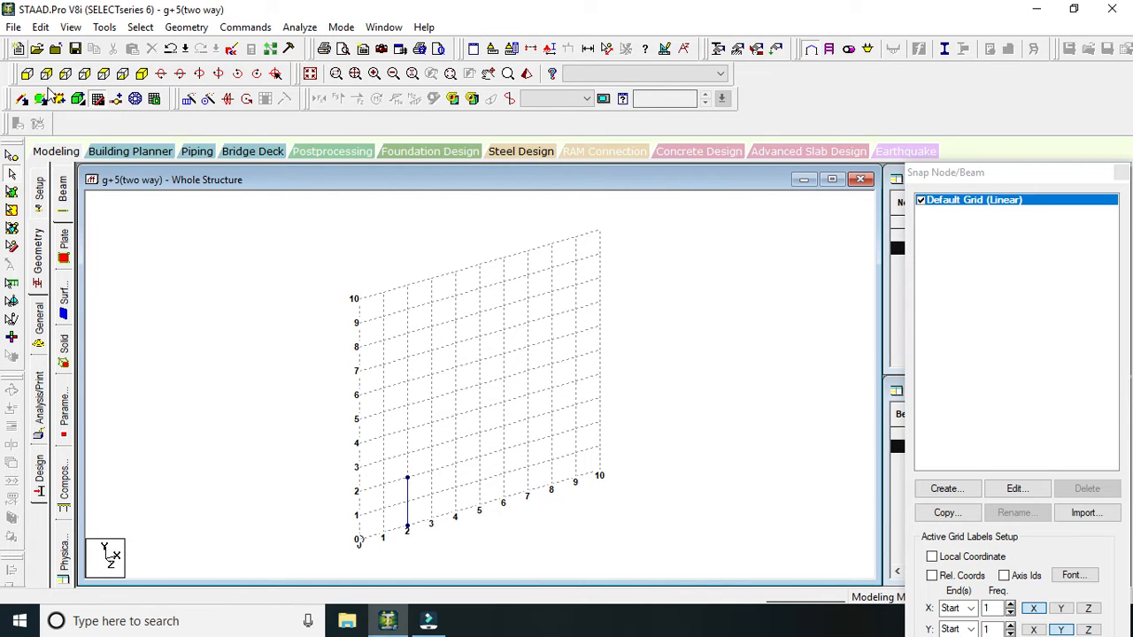
left_click(23, 100)
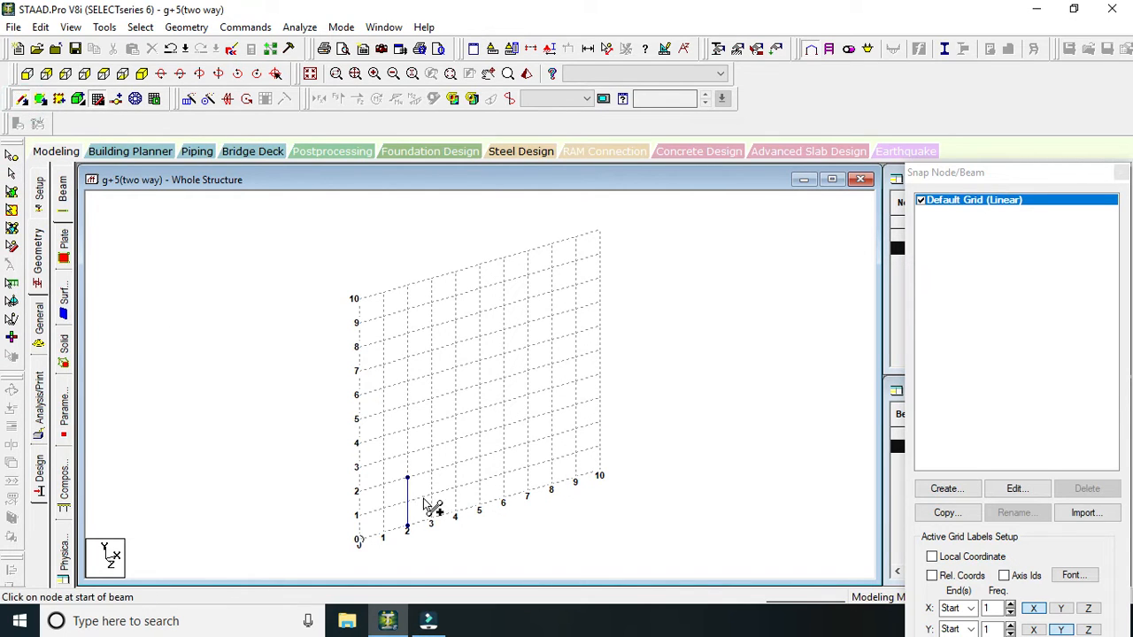
left_click_drag(408, 478, 538, 432)
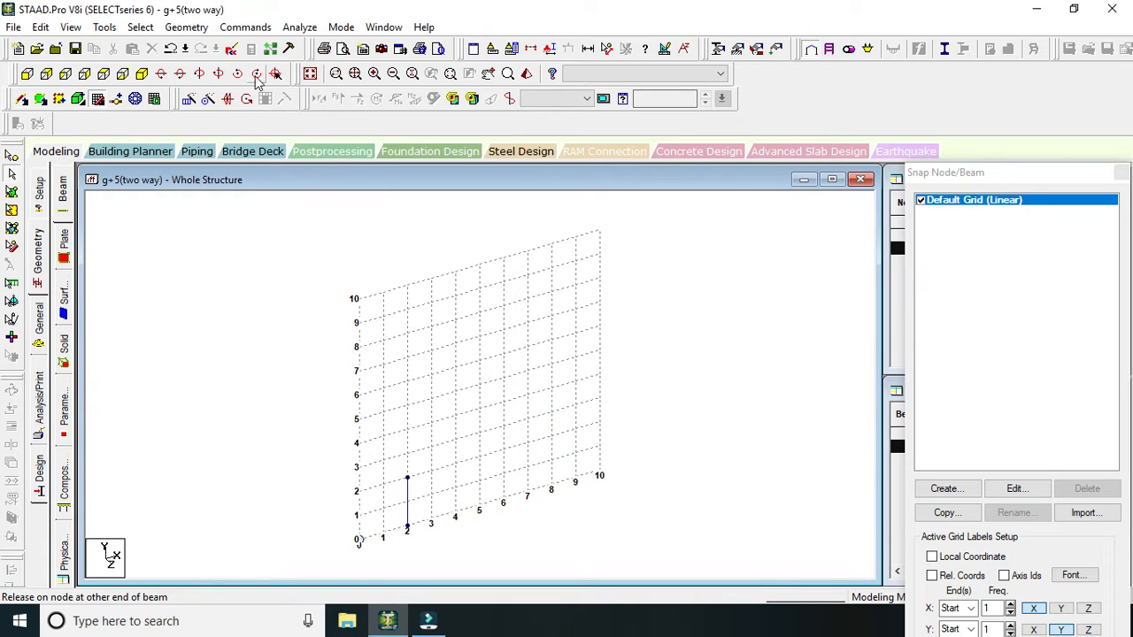
Draw a beam at Y = 2 m from X = 2 m to X = 10 m, and continue it with a column down to the base.
left_click(97, 99)
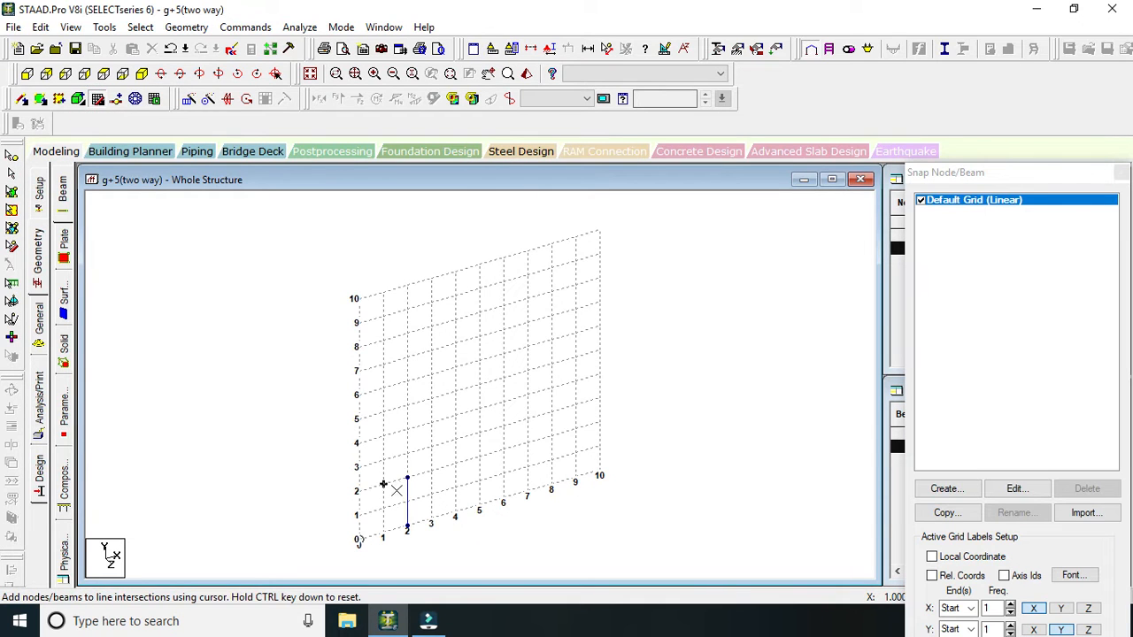
left_click(406, 479)
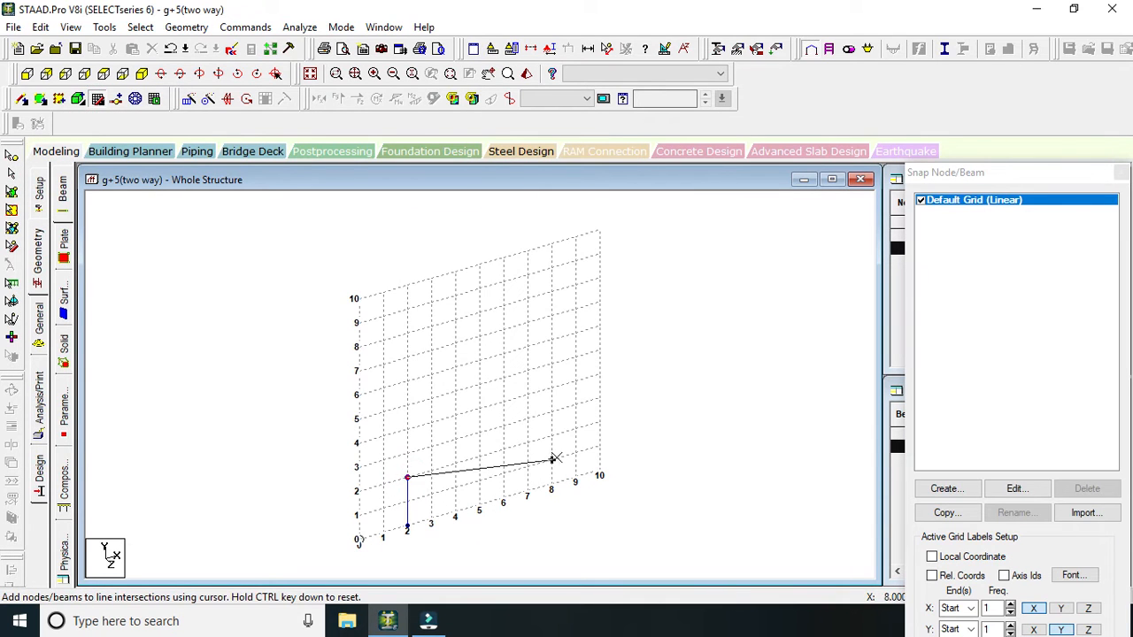
left_click(600, 423)
left_click(599, 475)
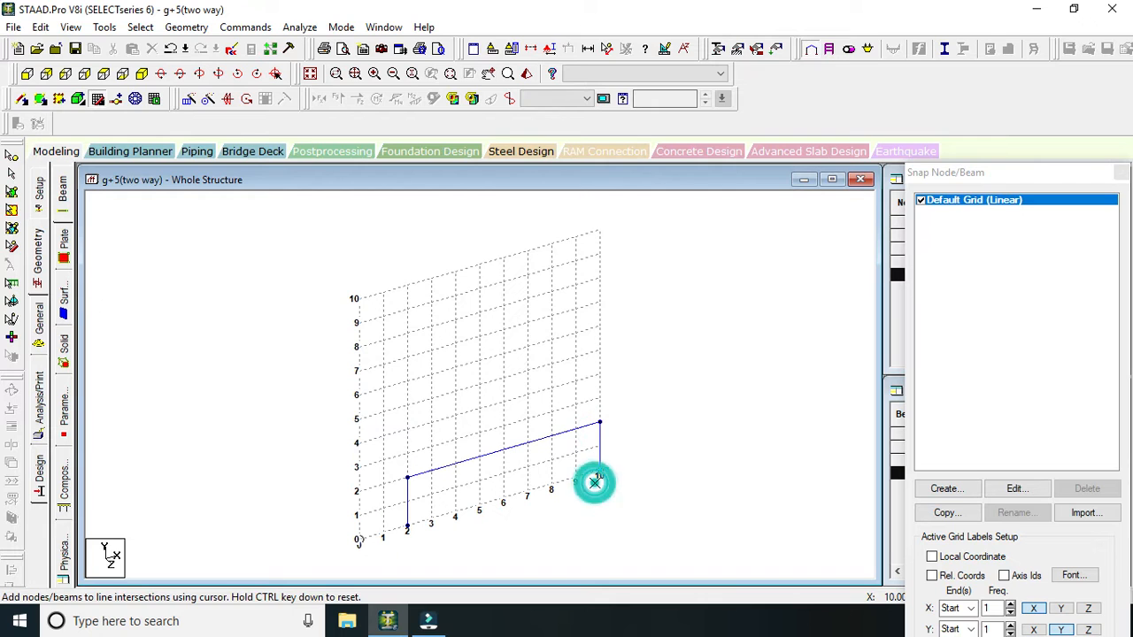
key("Escape")
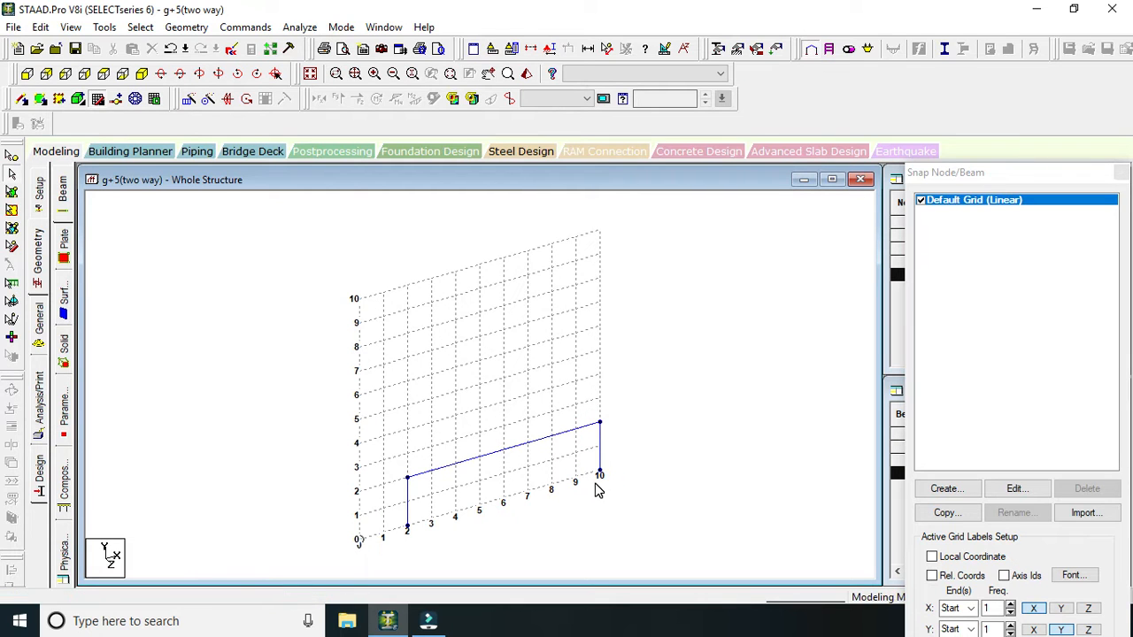
scroll(529, 531, "down", 1)
scroll(529, 532, "up", 2)
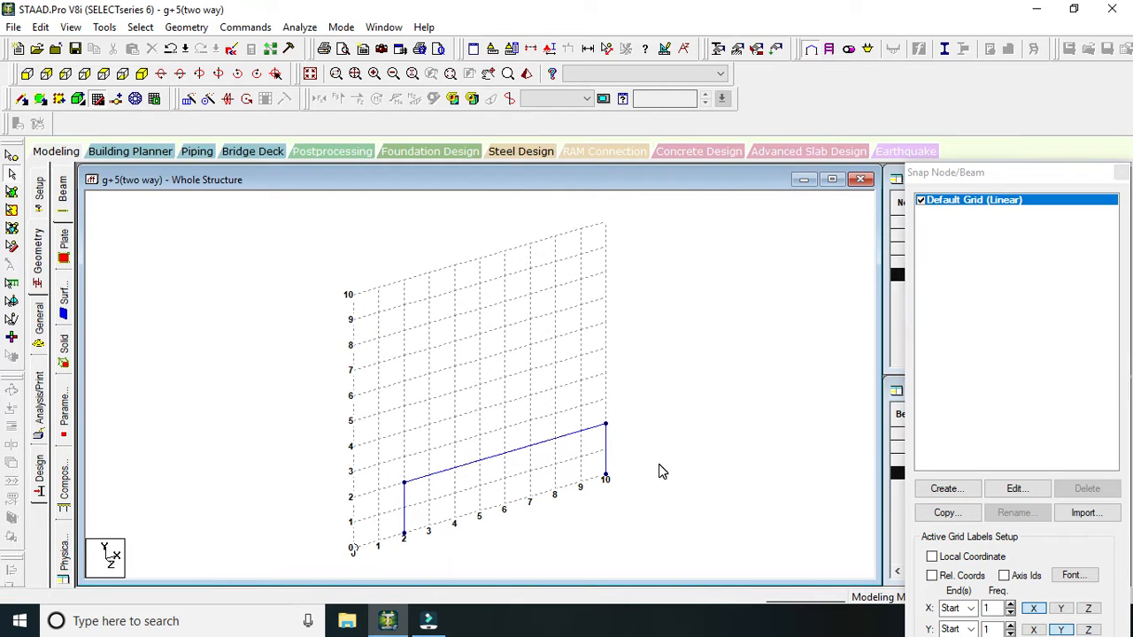
scroll(654, 473, "up", 2)
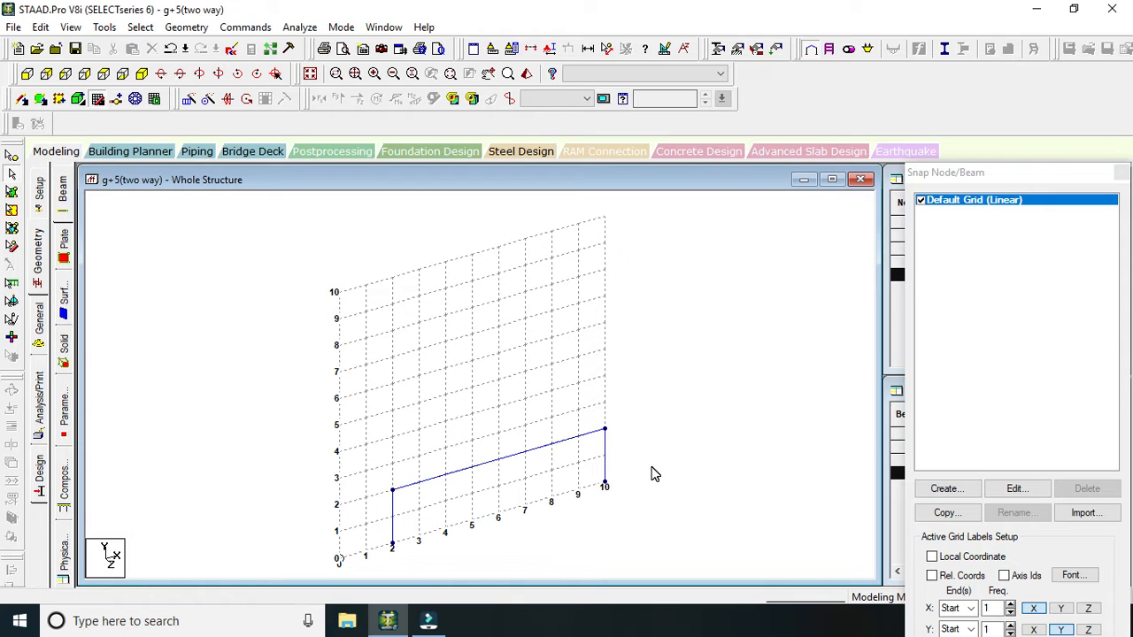
scroll(374, 419, "down", 1)
scroll(513, 471, "up", 2)
scroll(519, 452, "down", 2)
scroll(647, 405, "up", 1)
scroll(647, 405, "down", 2)
scroll(601, 442, "up", 2)
scroll(475, 461, "up", 1)
scroll(460, 512, "down", 1)
scroll(457, 507, "up", 1)
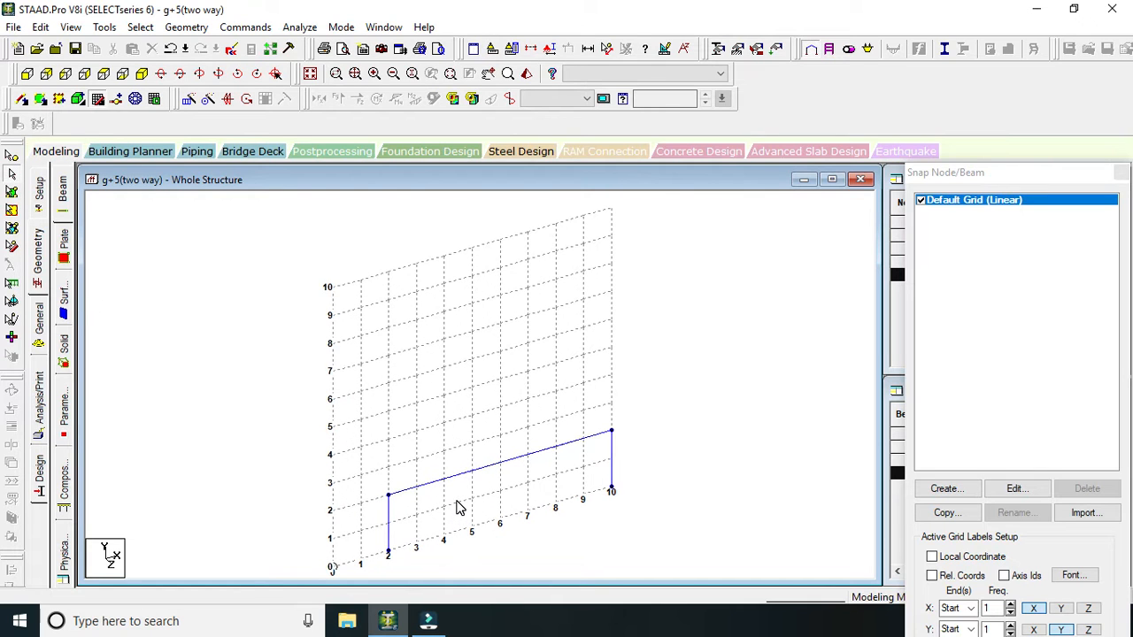
scroll(466, 516, "up", 1)
scroll(465, 516, "down", 1)
scroll(606, 470, "down", 1)
scroll(606, 479, "down", 1)
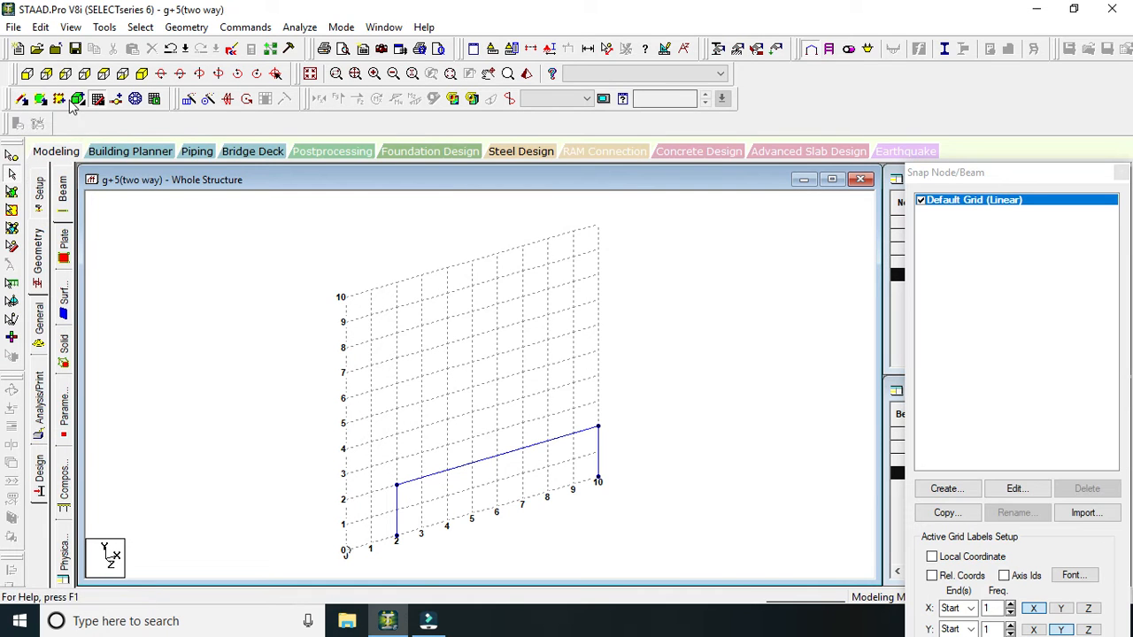
Add a node on the beam at X = 5 m and delete that node.
left_click(97, 99)
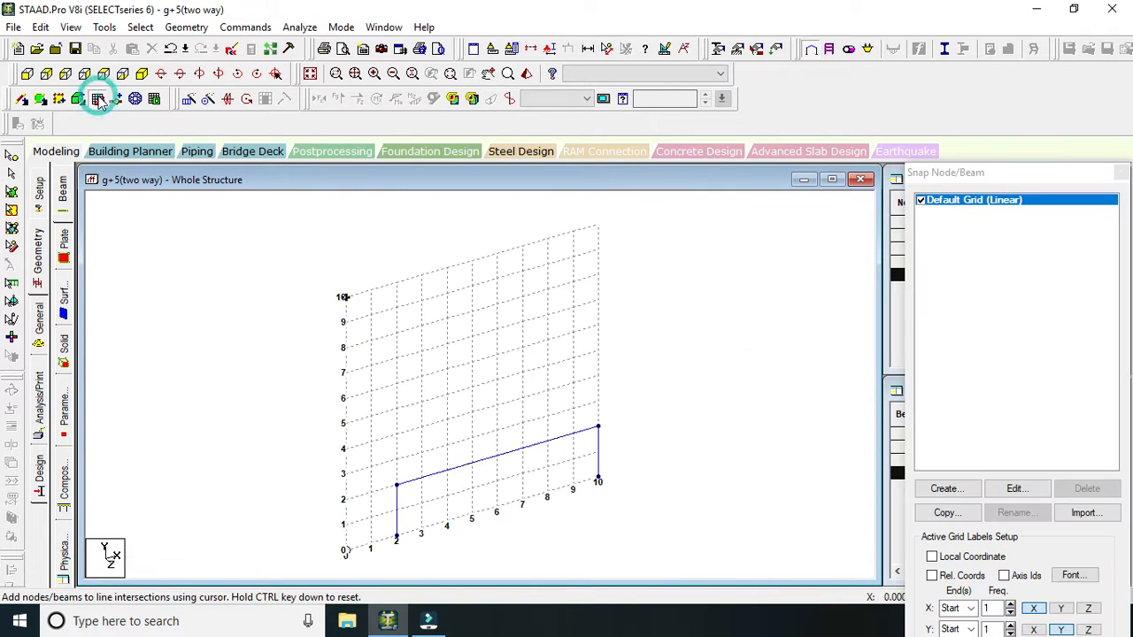
left_click(465, 467)
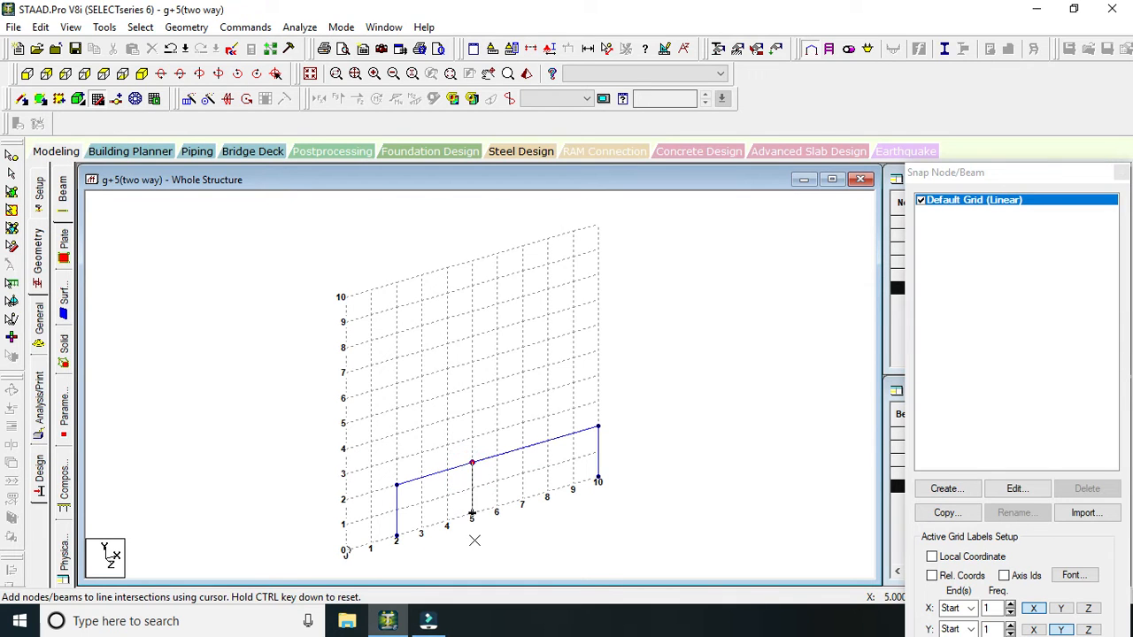
key("Escape")
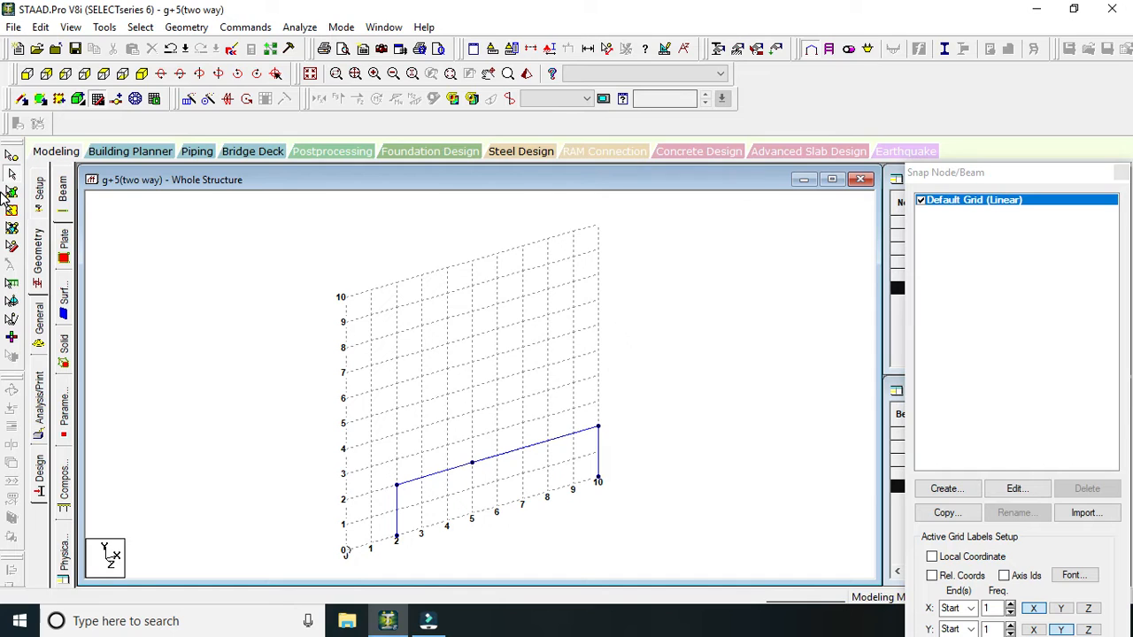
left_click(464, 452)
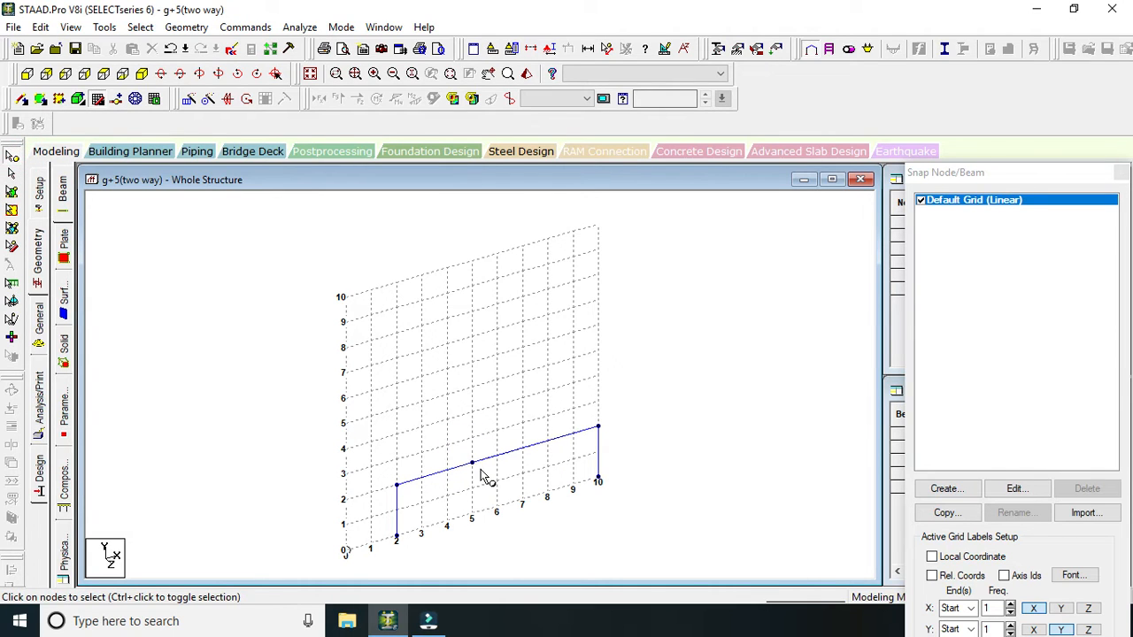
left_click(470, 462)
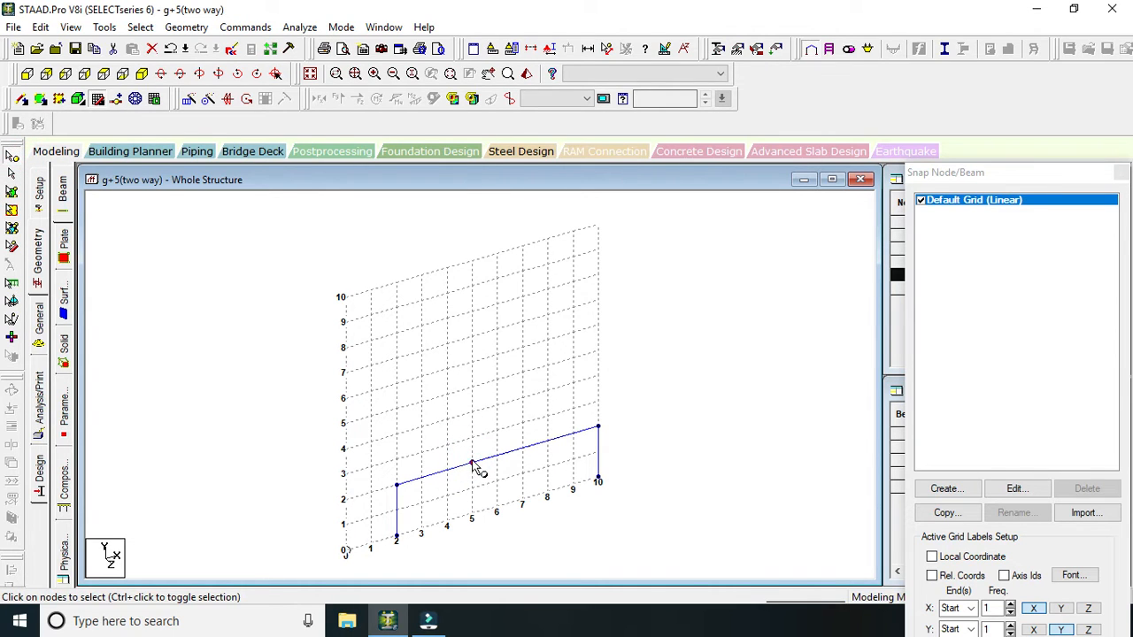
key("Delete")
key("Return")
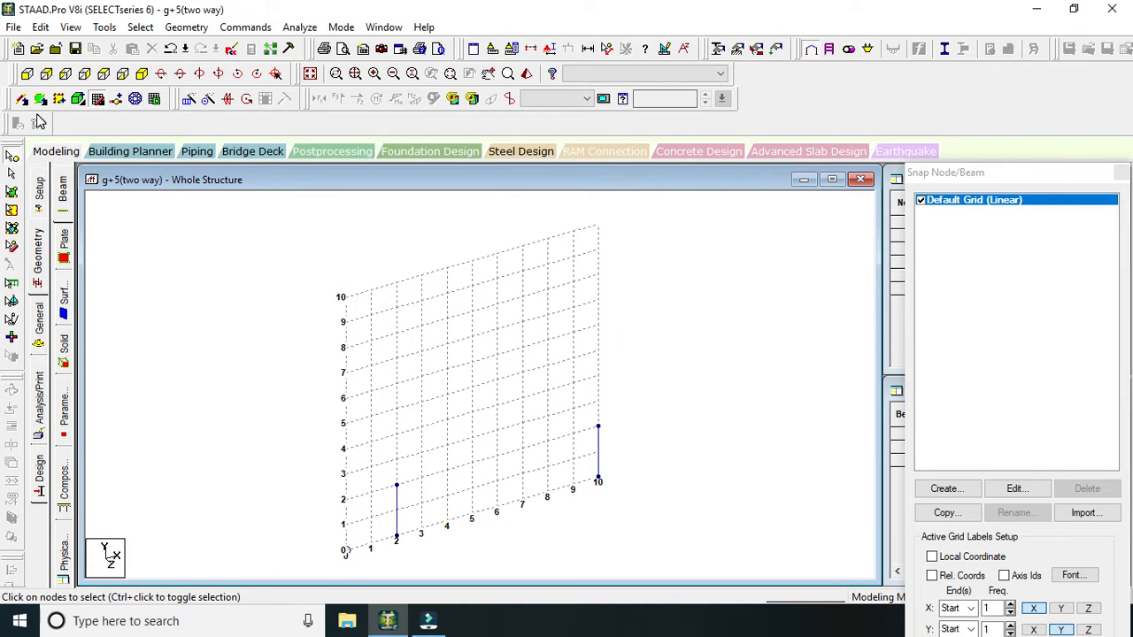
Redraw the beam between the tops of the columns at X = 2 m and X = 10 m.
left_click(98, 99)
left_click(395, 486)
left_click(598, 430)
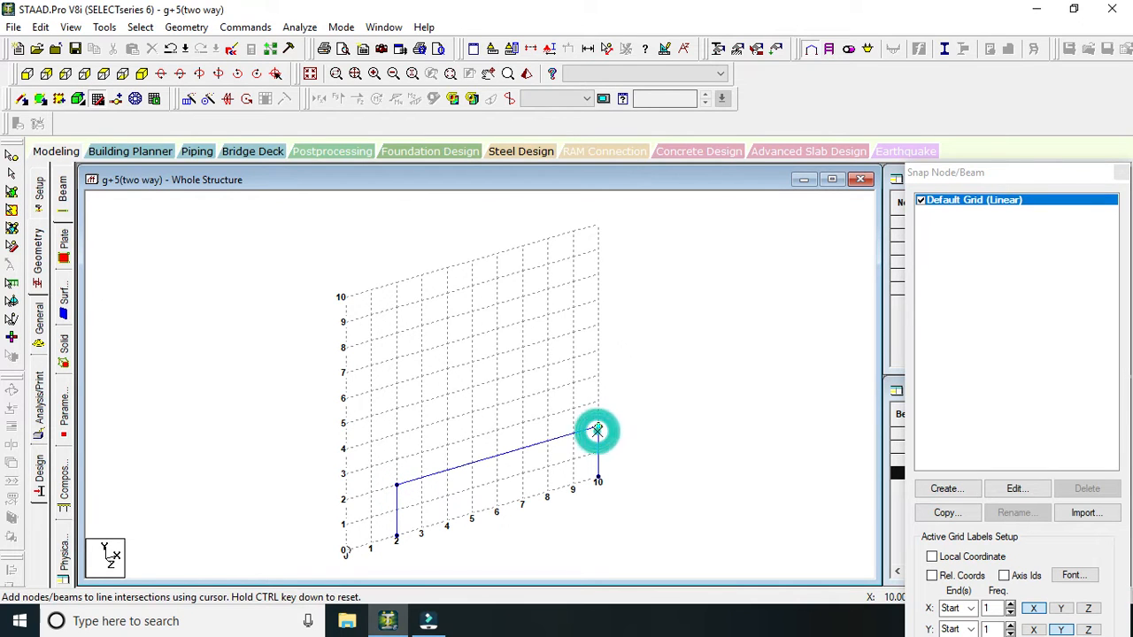
key("Escape")
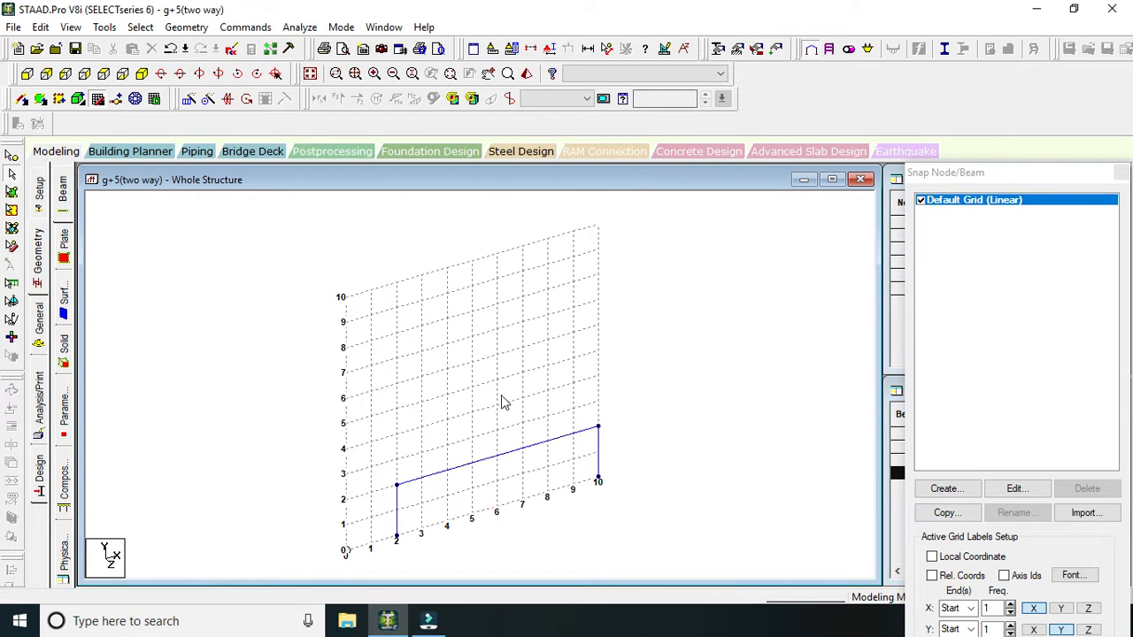
Draw a column at X = 4 m from the beam at Y = 2 m down to Y = 0.
left_click(99, 99)
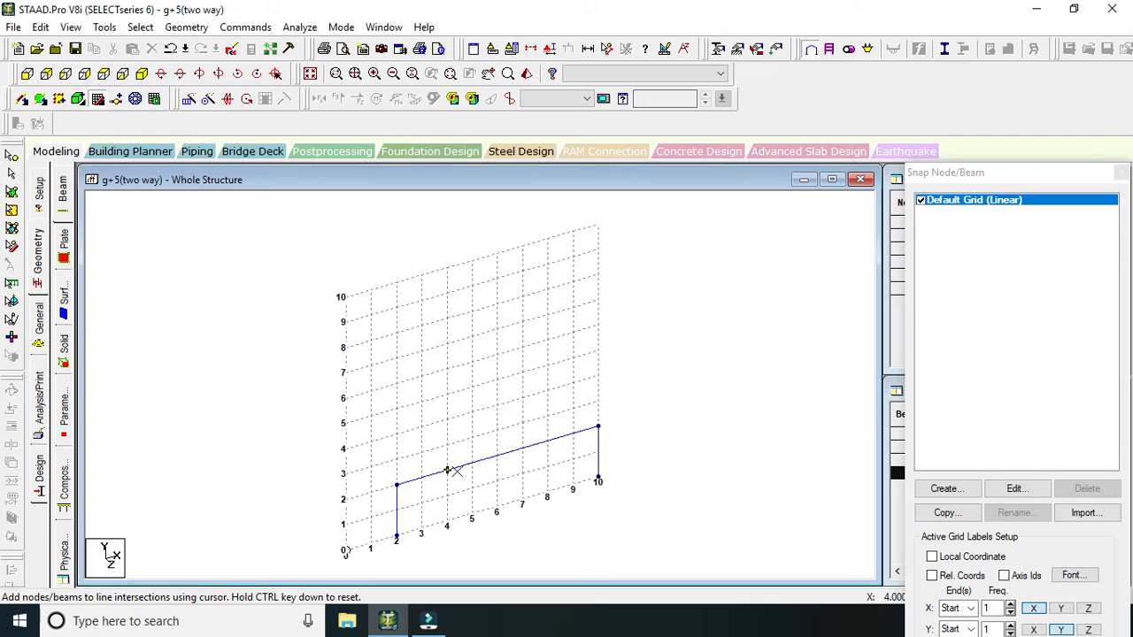
left_click(447, 470)
left_click(447, 522)
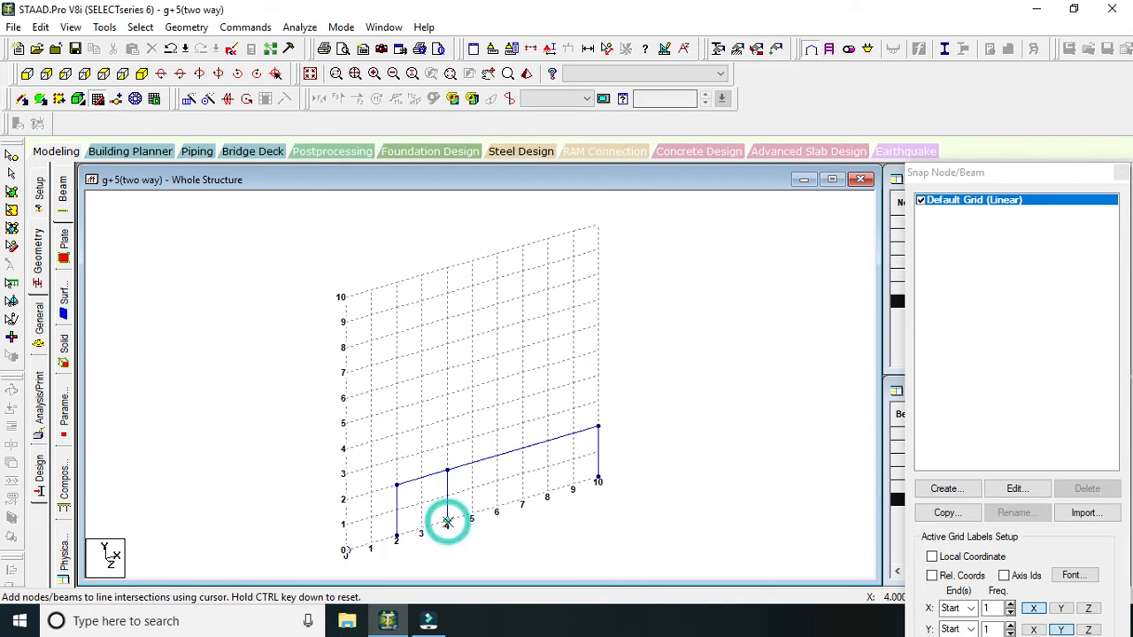
key("Escape")
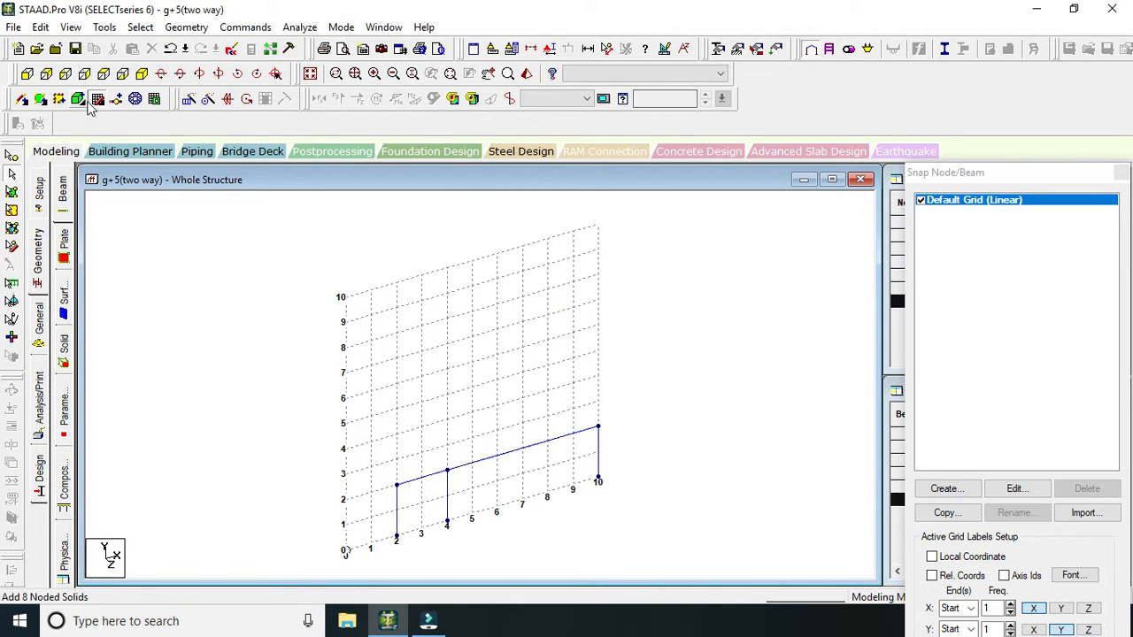
Draw a column at X = 7 m from the beam down to Y = 0, and close the snap grid.
left_click(97, 99)
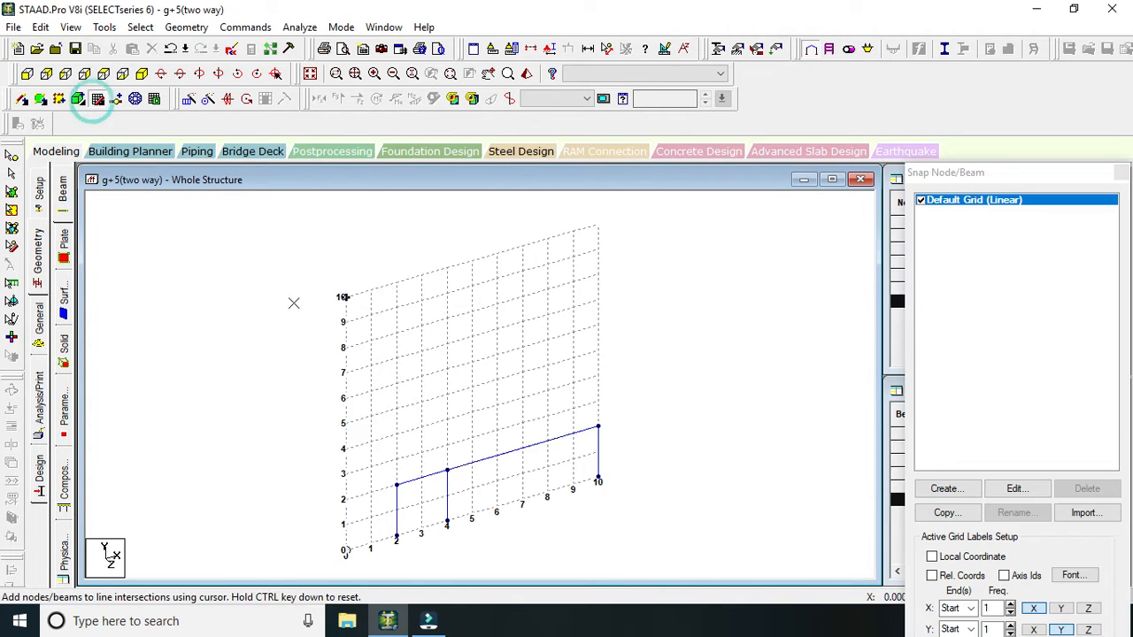
left_click(522, 450)
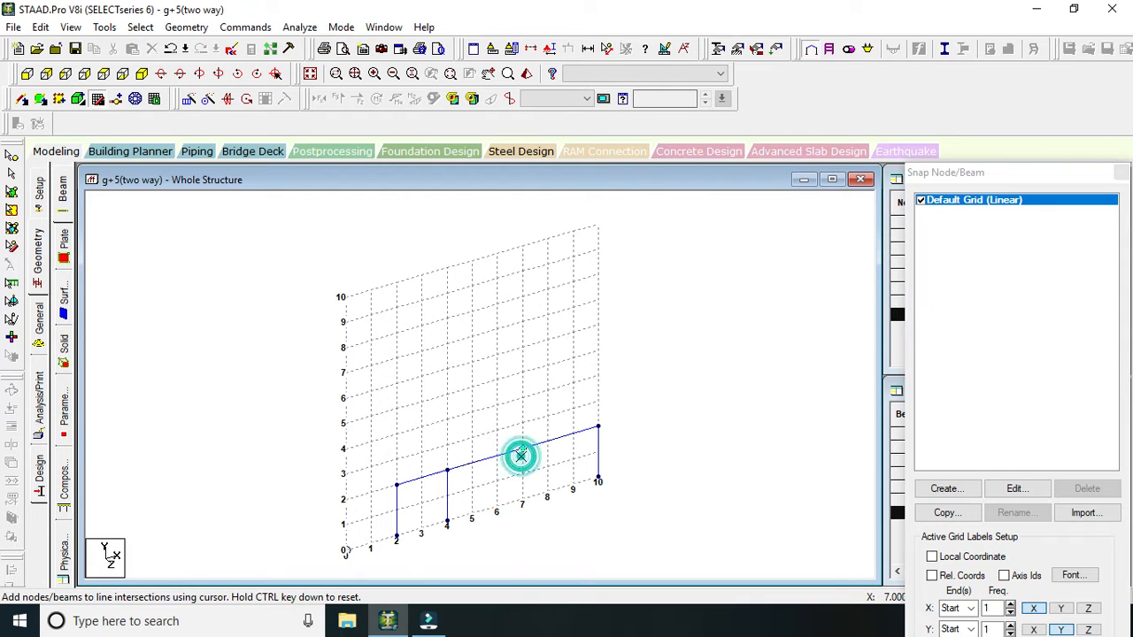
left_click(522, 500)
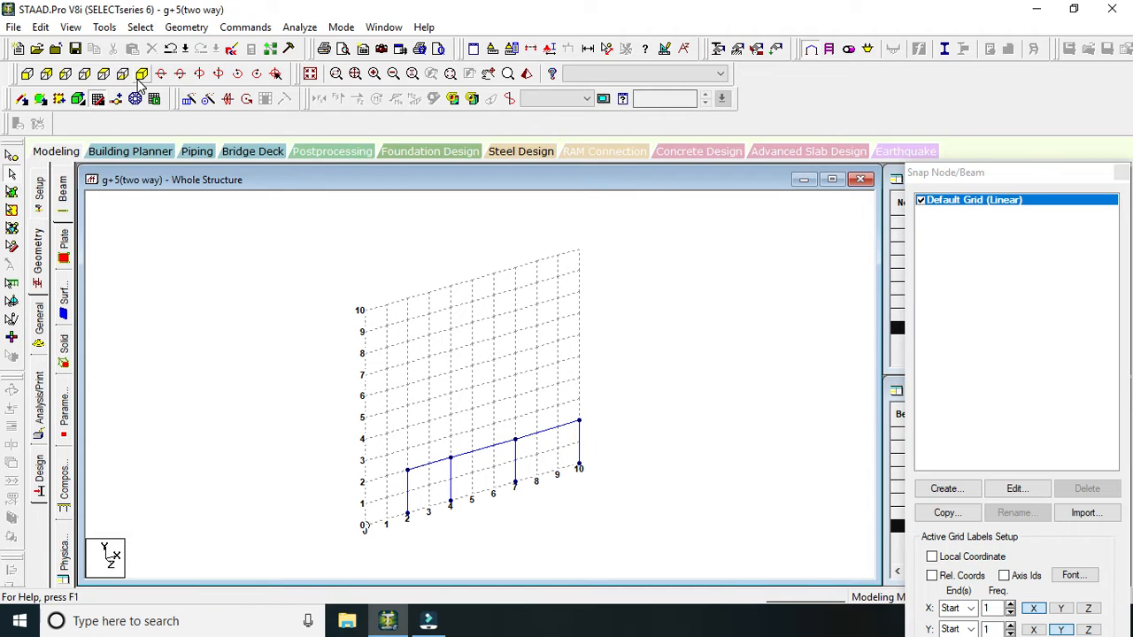
left_click(97, 99)
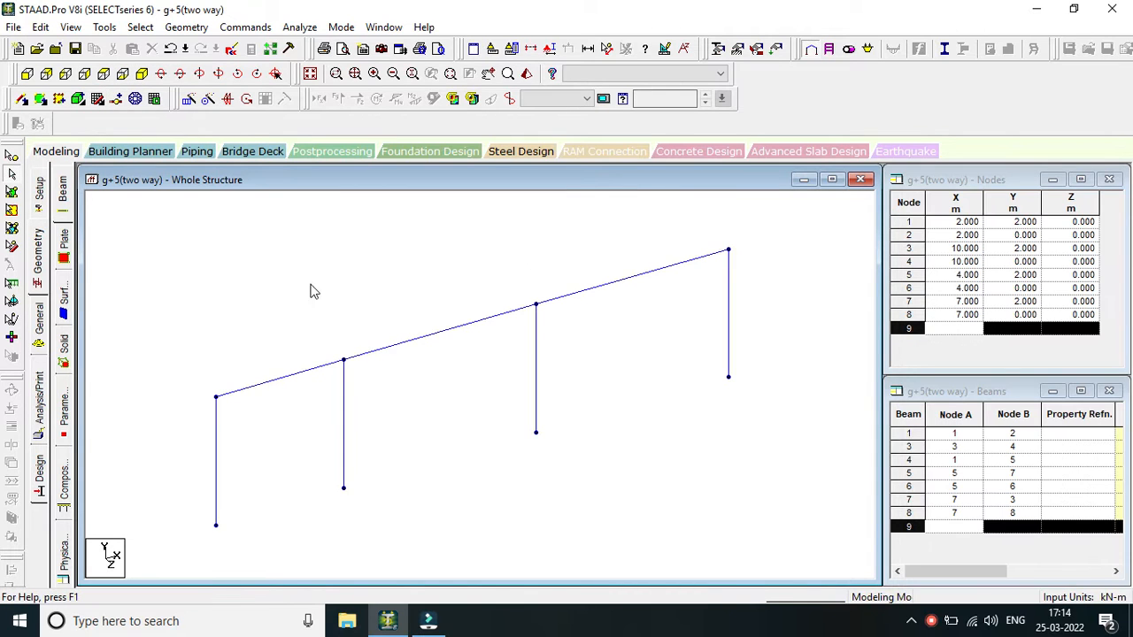
scroll(478, 449, "down", 3)
scroll(499, 468, "up", 2)
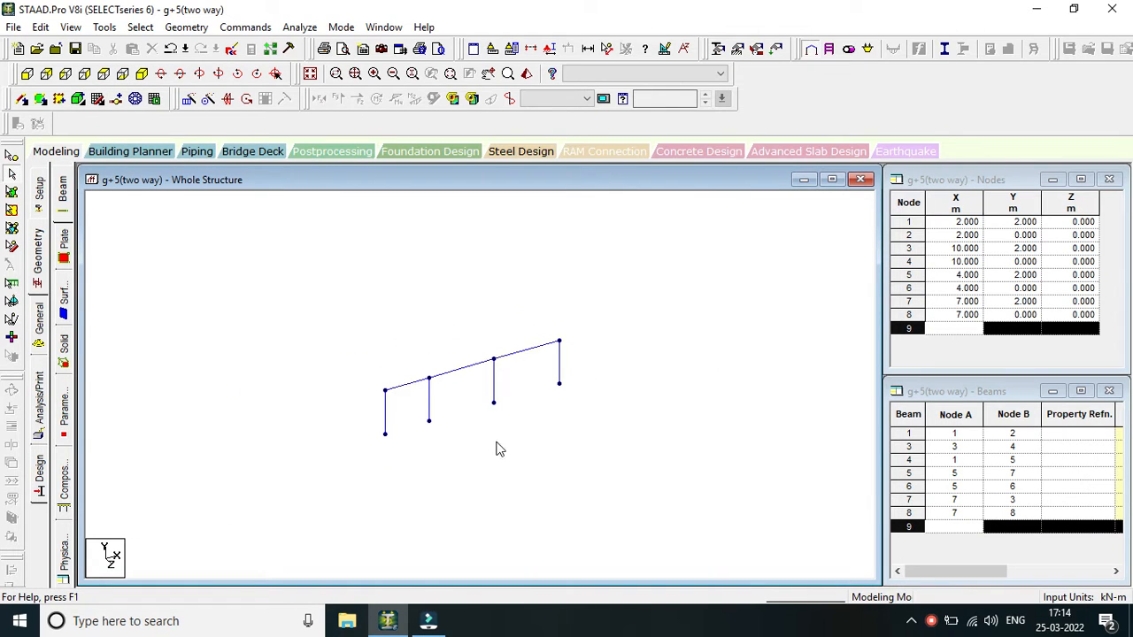
middle_click_drag(546, 398, 406, 512)
scroll(434, 463, "down", 2)
middle_click_drag(435, 463, 559, 331)
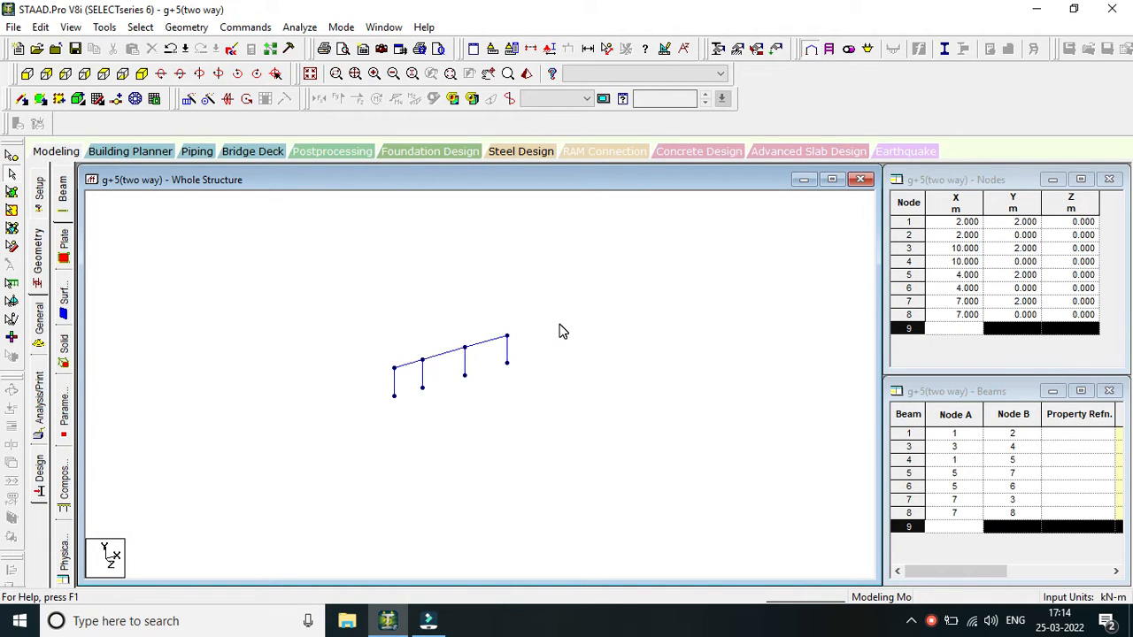
scroll(560, 331, "up", 1)
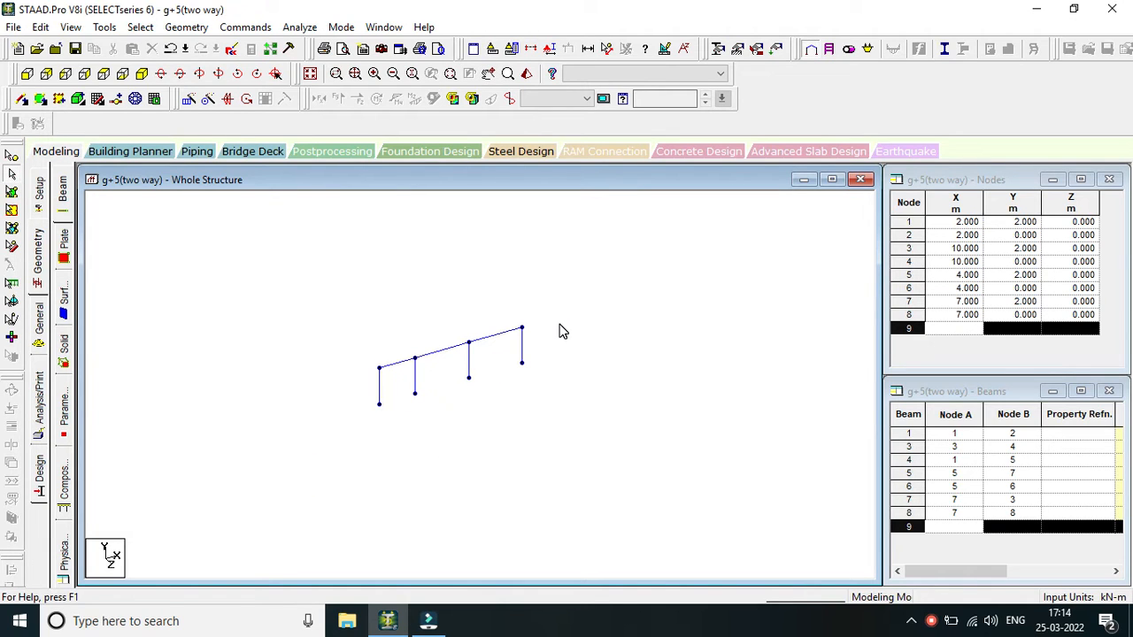
scroll(374, 310, "down", 3)
middle_click_drag(582, 377, 573, 381)
scroll(560, 375, "up", 1)
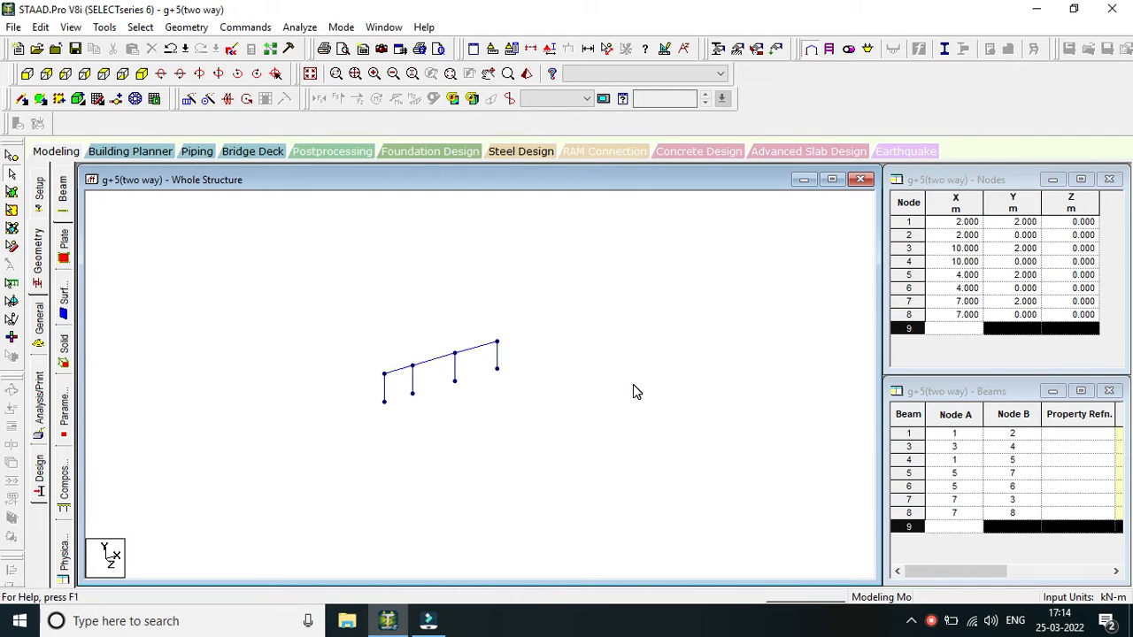
Copy the whole frame along global Z with Translational Repeat, using 5 steps at 3 m spacing with Link Steps enabled, and clear the selection.
key("ctrl+a")
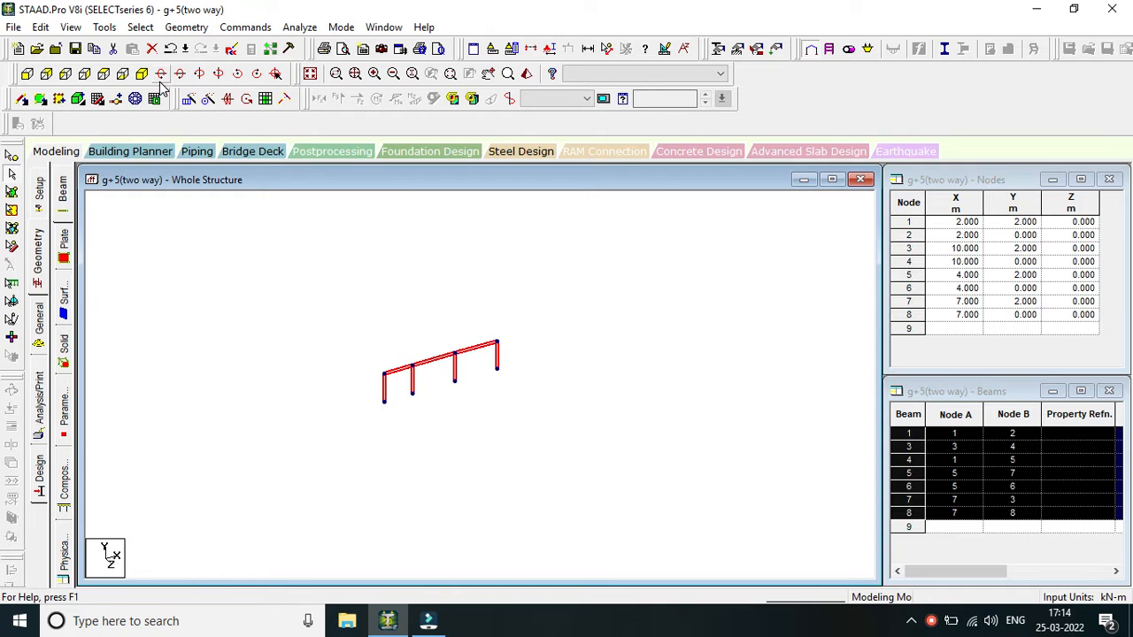
left_click(188, 98)
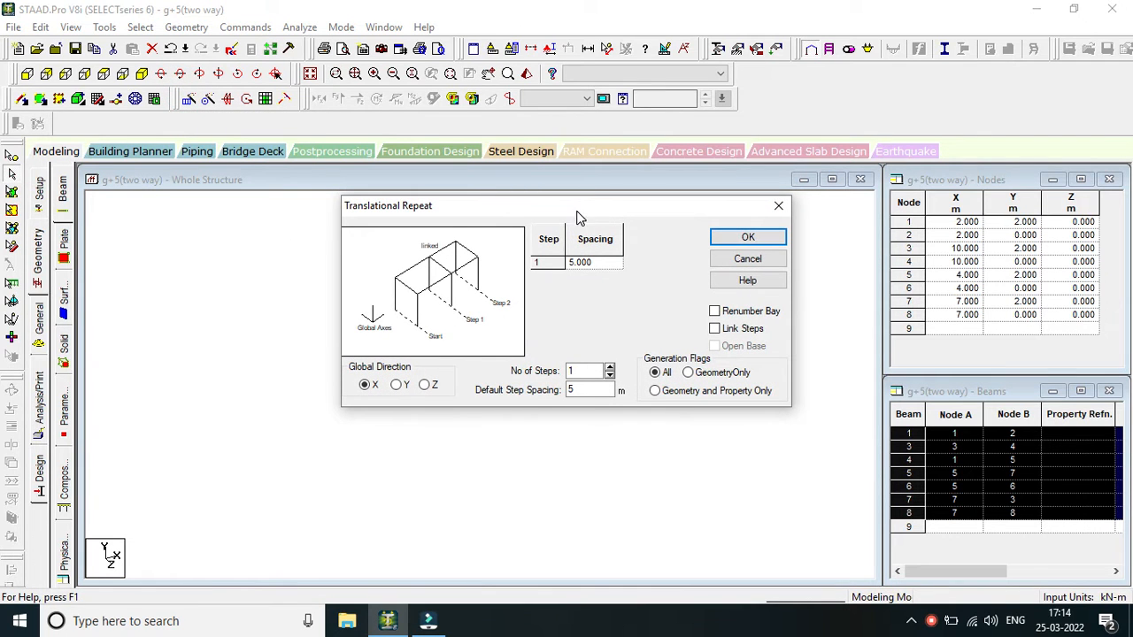
left_click_drag(584, 212, 807, 257)
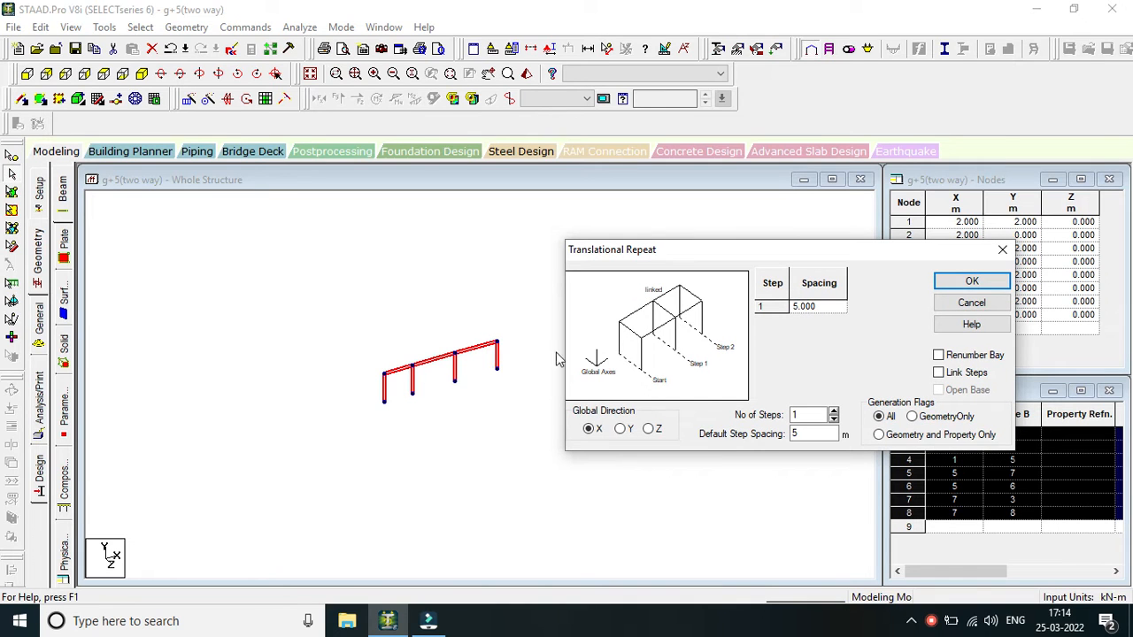
left_click_drag(748, 261, 731, 232)
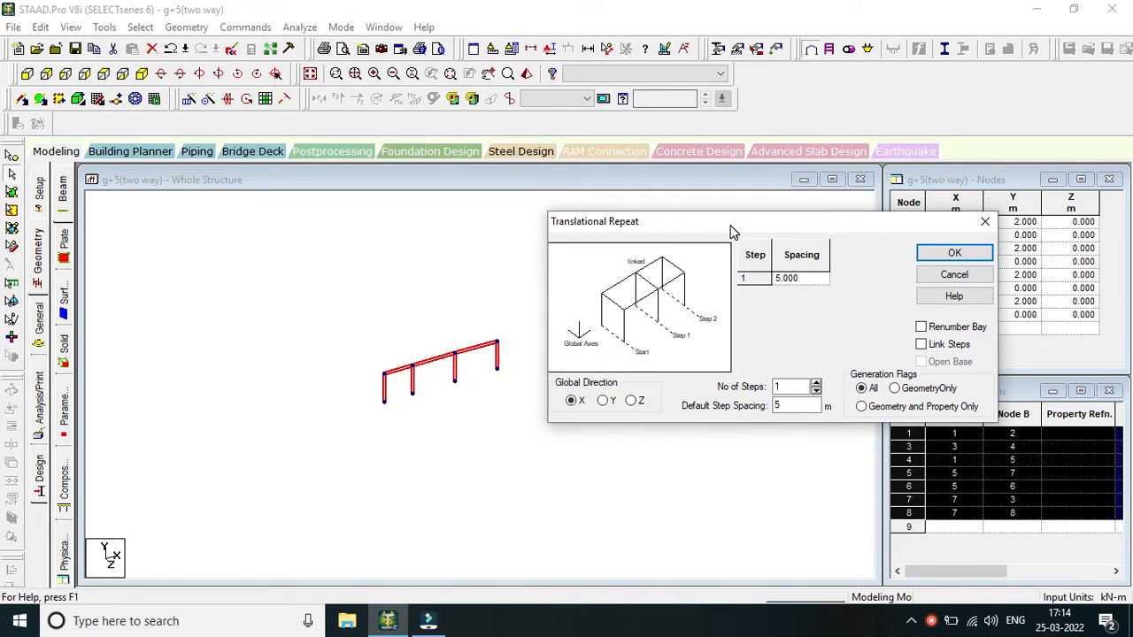
left_click(631, 401)
double_click(800, 387)
type("5")
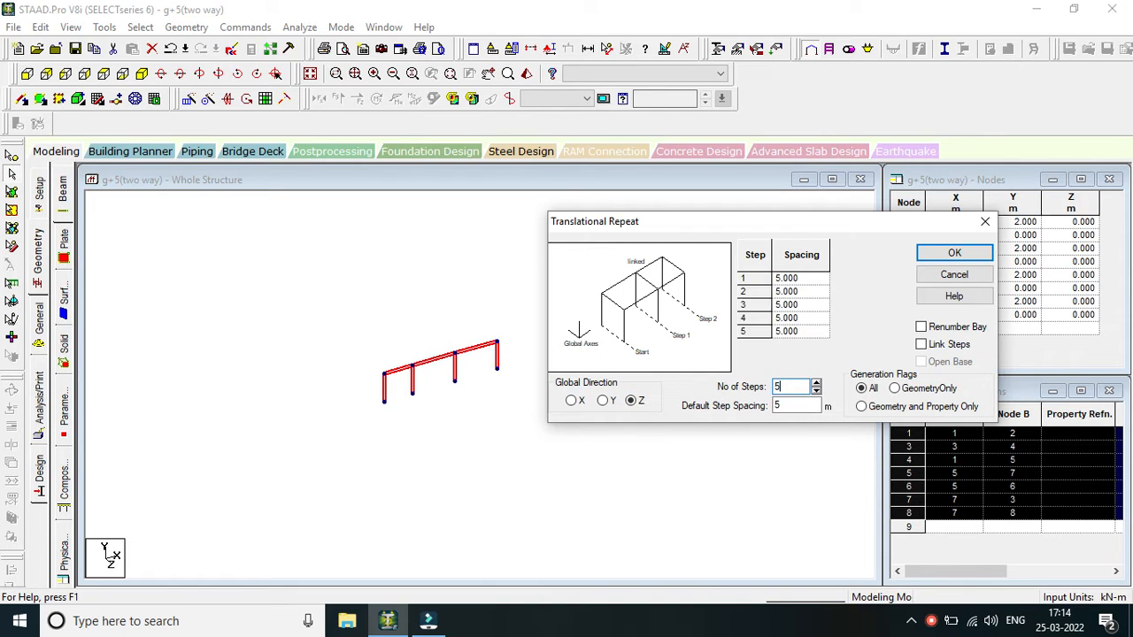
double_click(787, 405)
left_click(921, 345)
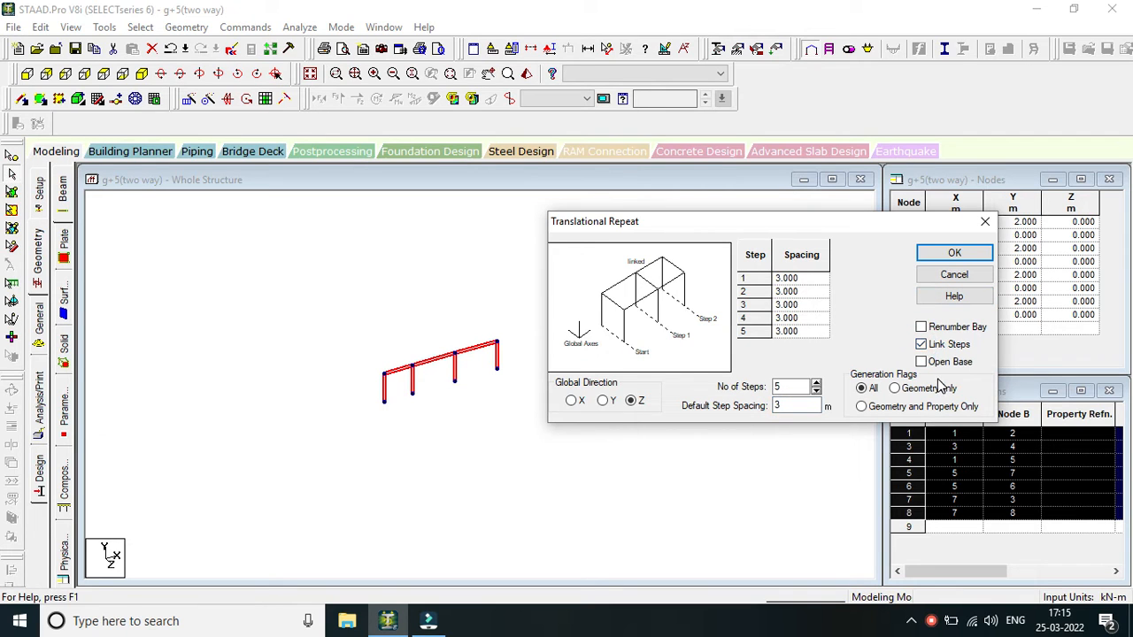
left_click(955, 254)
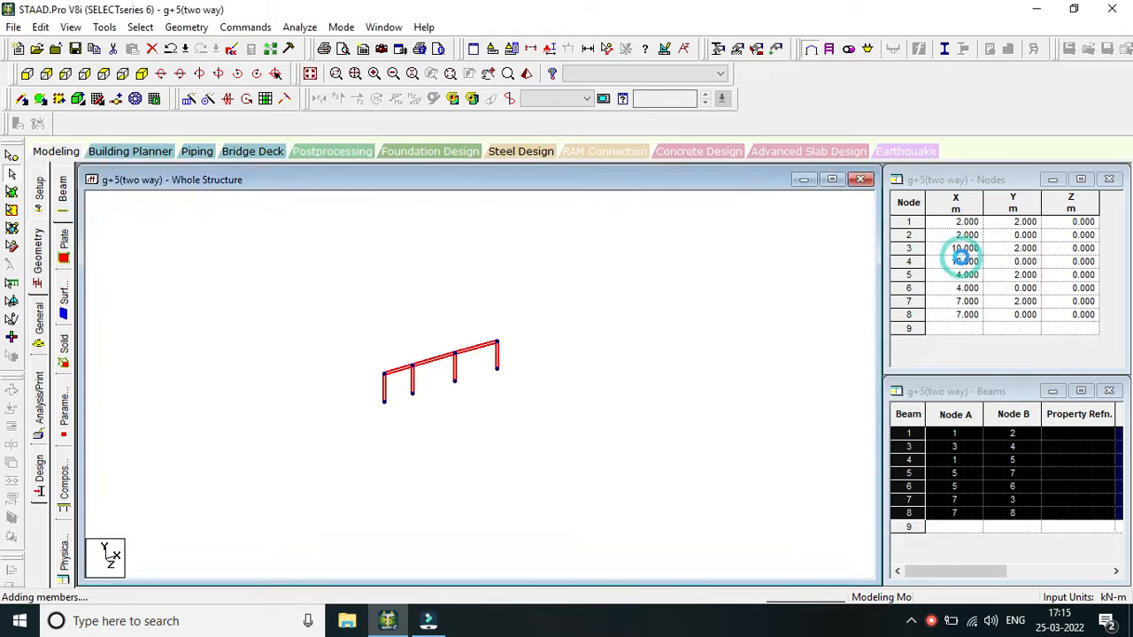
scroll(526, 340, "up", 5)
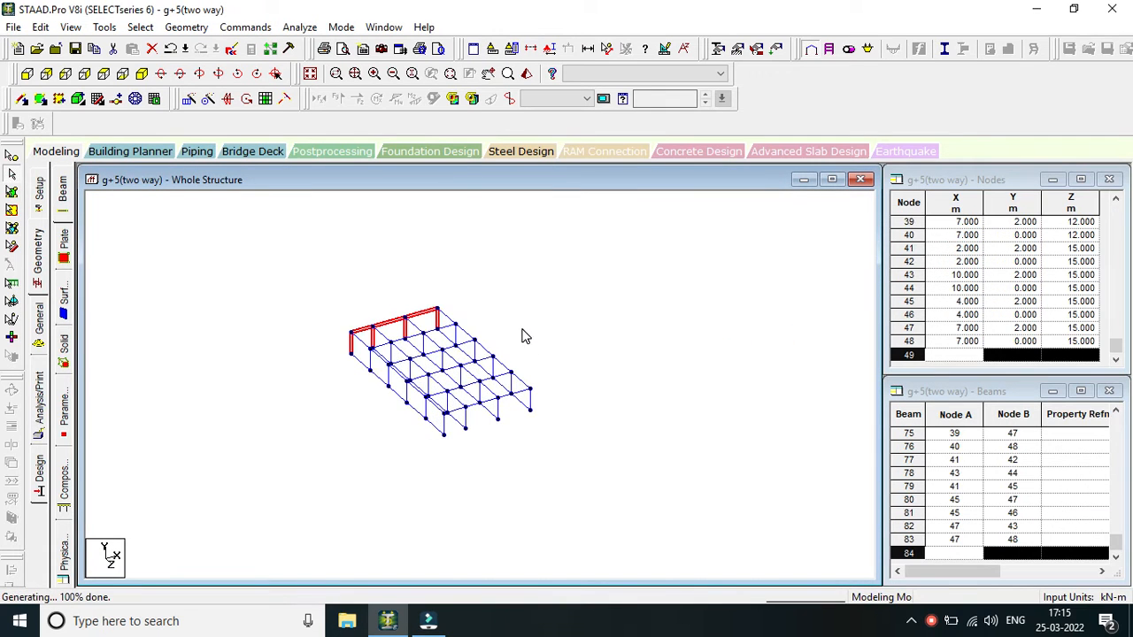
left_click(541, 343)
scroll(548, 343, "up", 3)
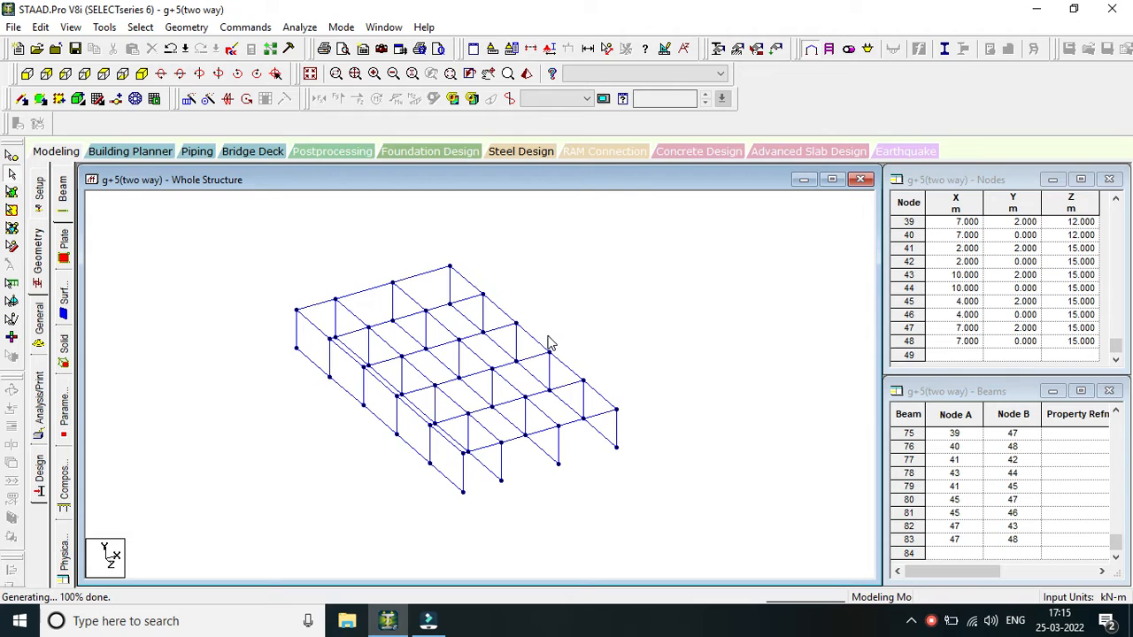
scroll(513, 320, "up", 2)
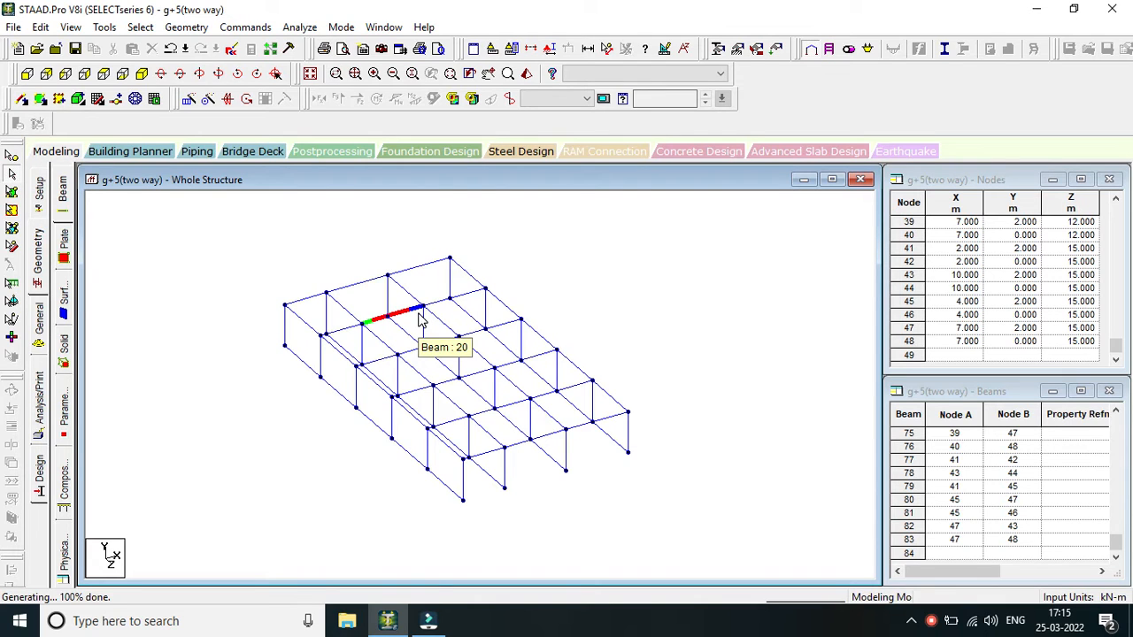
Delete all the ground-level beams along Z at Y = 0 across the five bays, working in a side view.
left_click(27, 76)
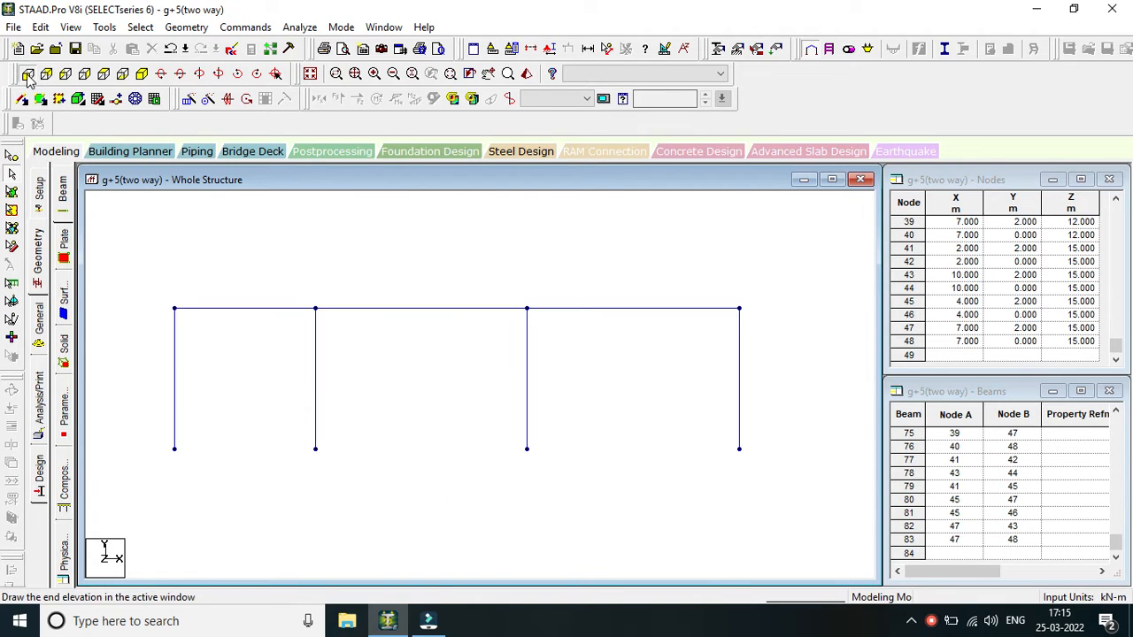
scroll(424, 353, "down", 3)
scroll(344, 367, "up", 1)
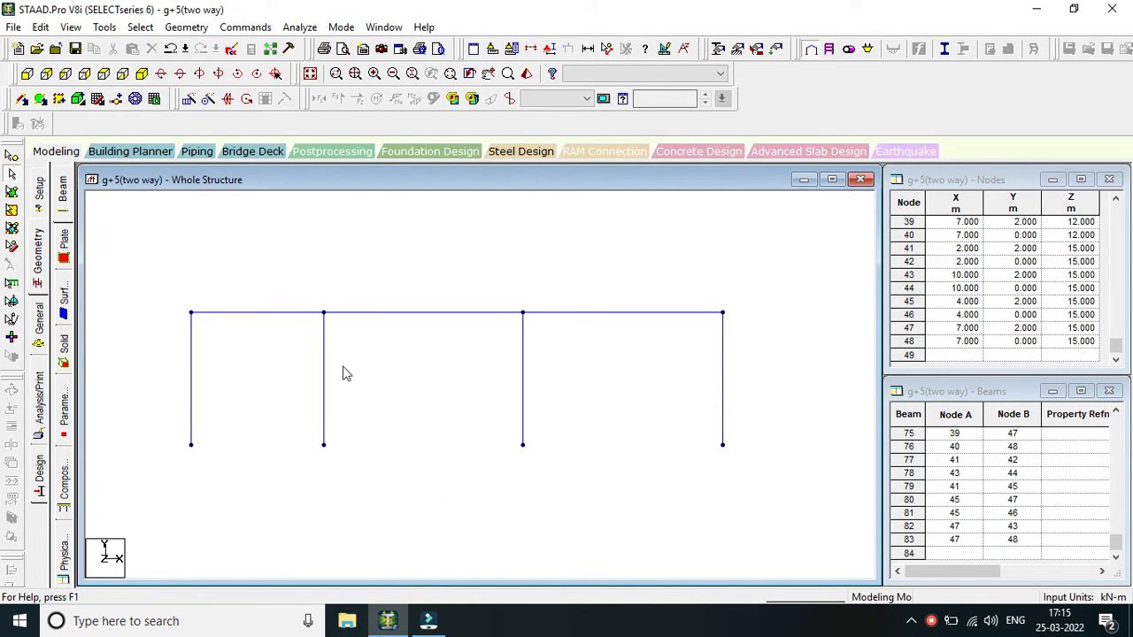
left_click(67, 74)
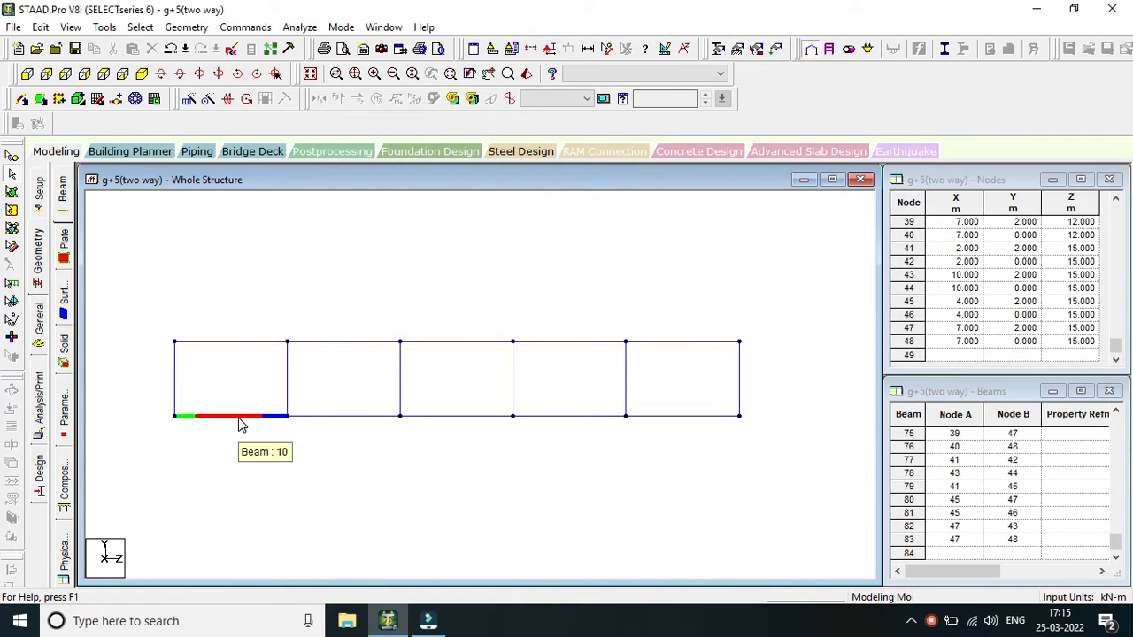
left_click(238, 419)
left_click(310, 418, "ctrl")
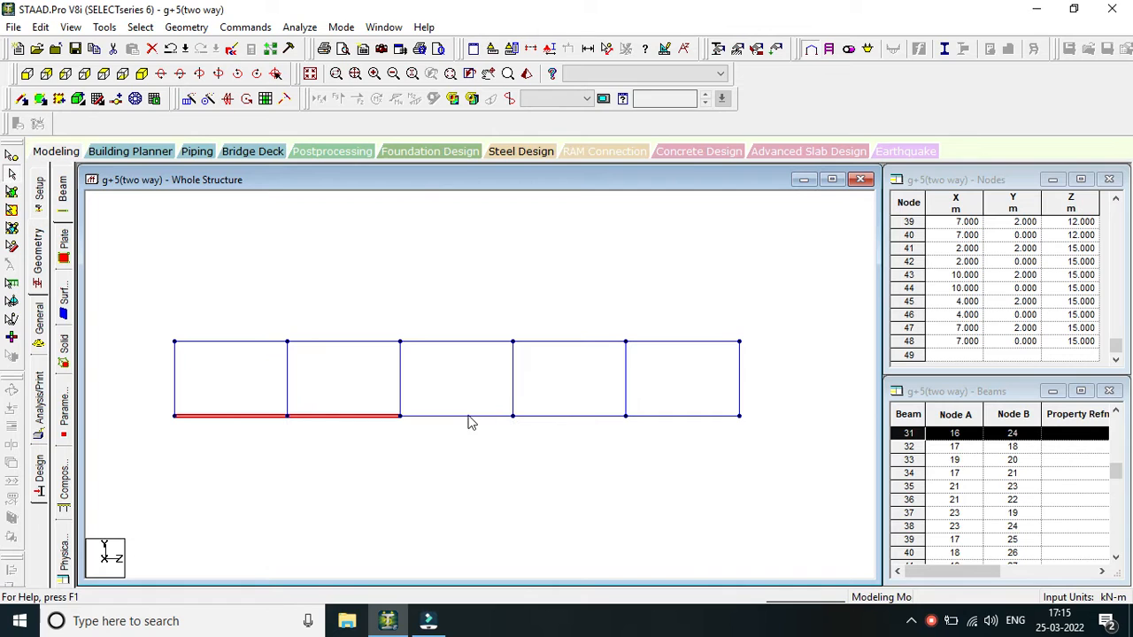
left_click(467, 416, "ctrl")
left_click(556, 416, "ctrl")
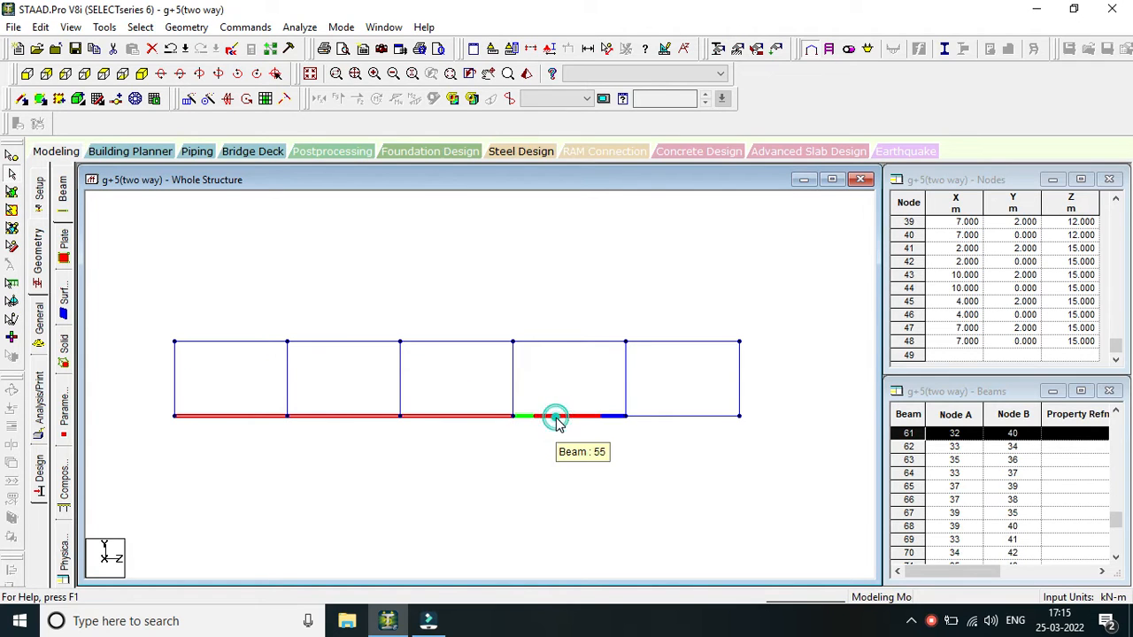
left_click(695, 417, "ctrl")
key("Delete")
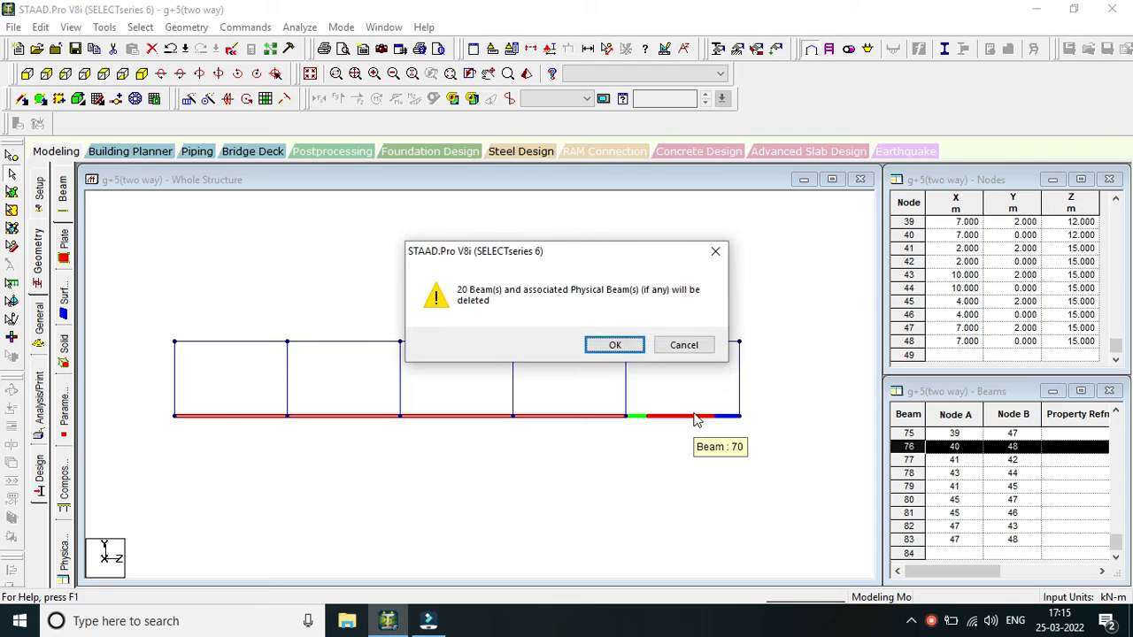
key("Return")
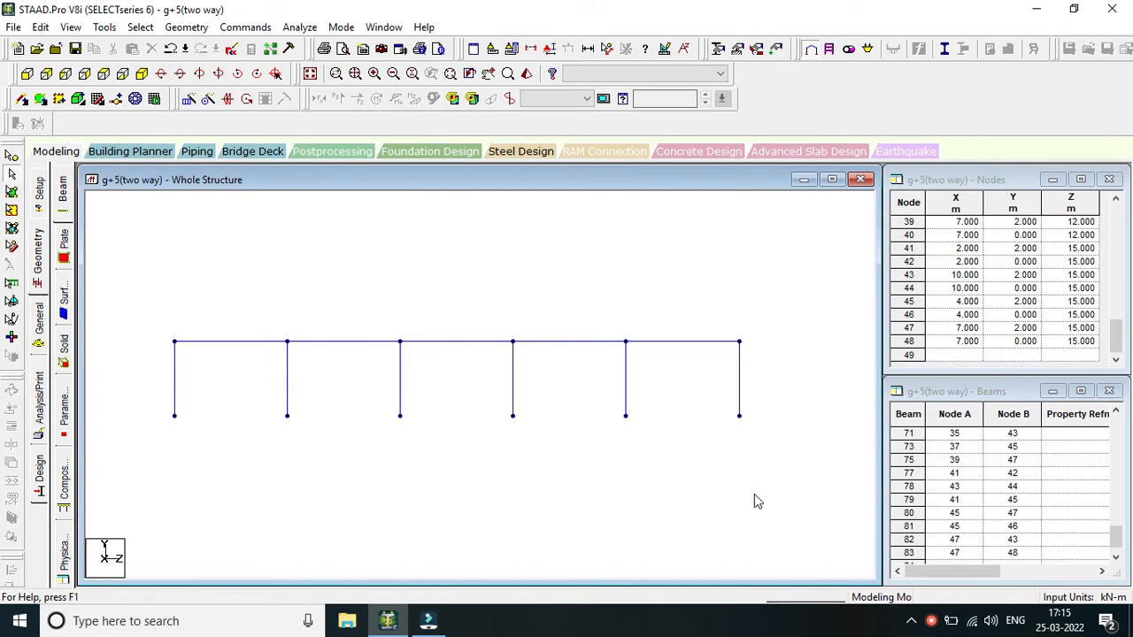
Return to the isometric view and examine the frame's columns and upper beams from all bays.
left_click(141, 73)
scroll(576, 472, "up", 3)
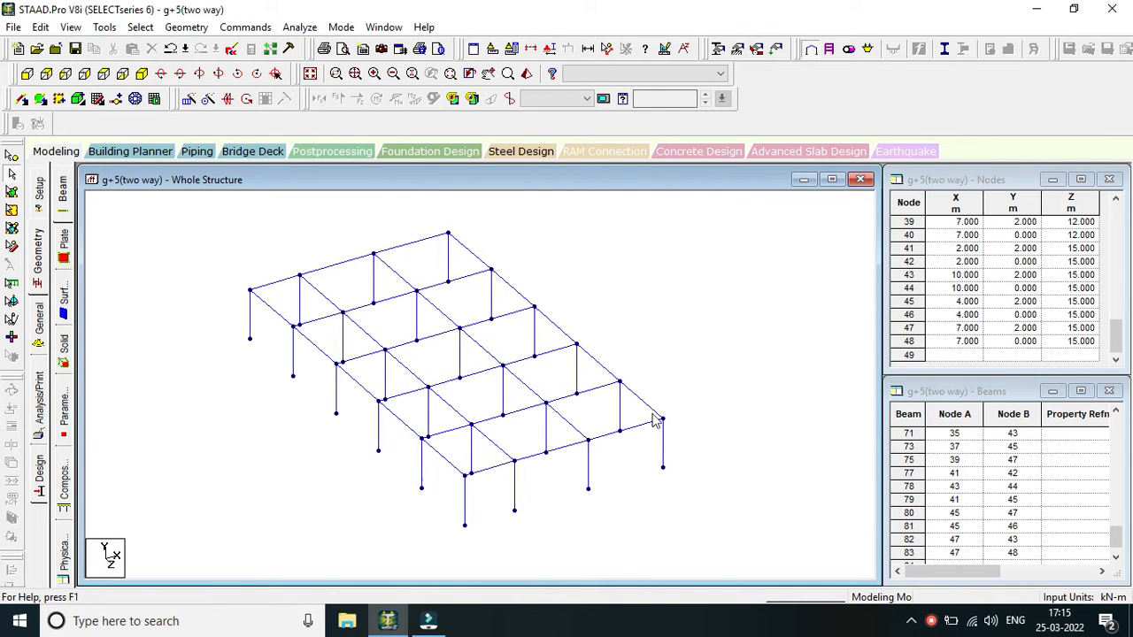
scroll(693, 414, "down", 1)
middle_click_drag(694, 414, 684, 420)
scroll(671, 405, "up", 1)
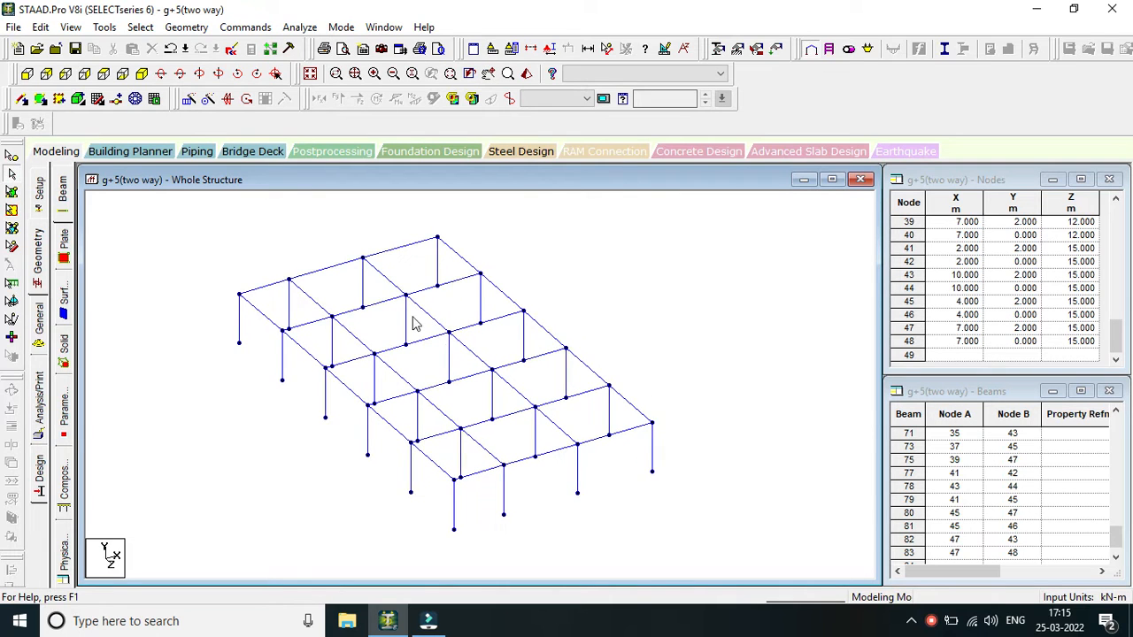
scroll(594, 364, "down", 2)
middle_click_drag(594, 363, 525, 383)
scroll(525, 382, "up", 1)
scroll(525, 383, "down", 1)
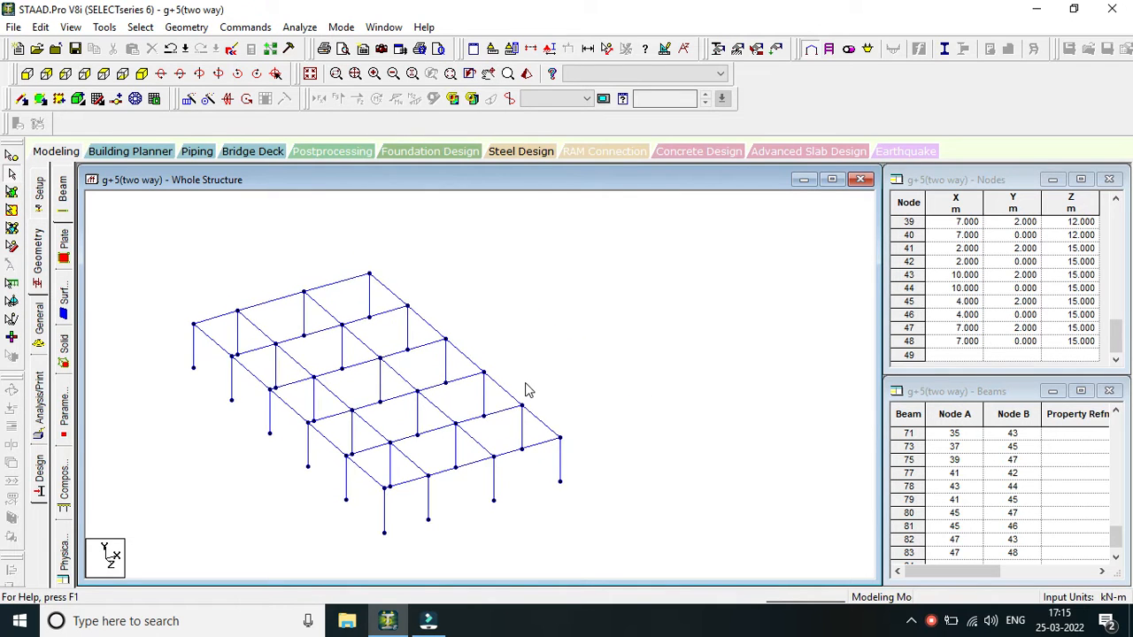
scroll(525, 382, "up", 2)
scroll(272, 416, "up", 1)
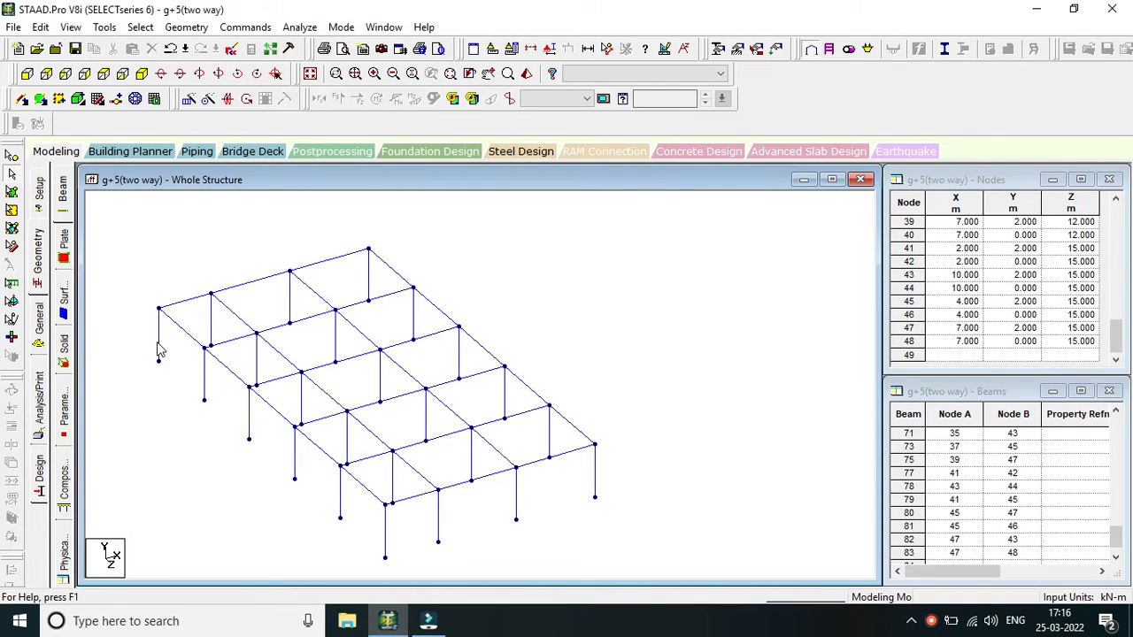
scroll(161, 352, "down", 1)
middle_click_drag(521, 310, 531, 332)
scroll(512, 316, "down", 1)
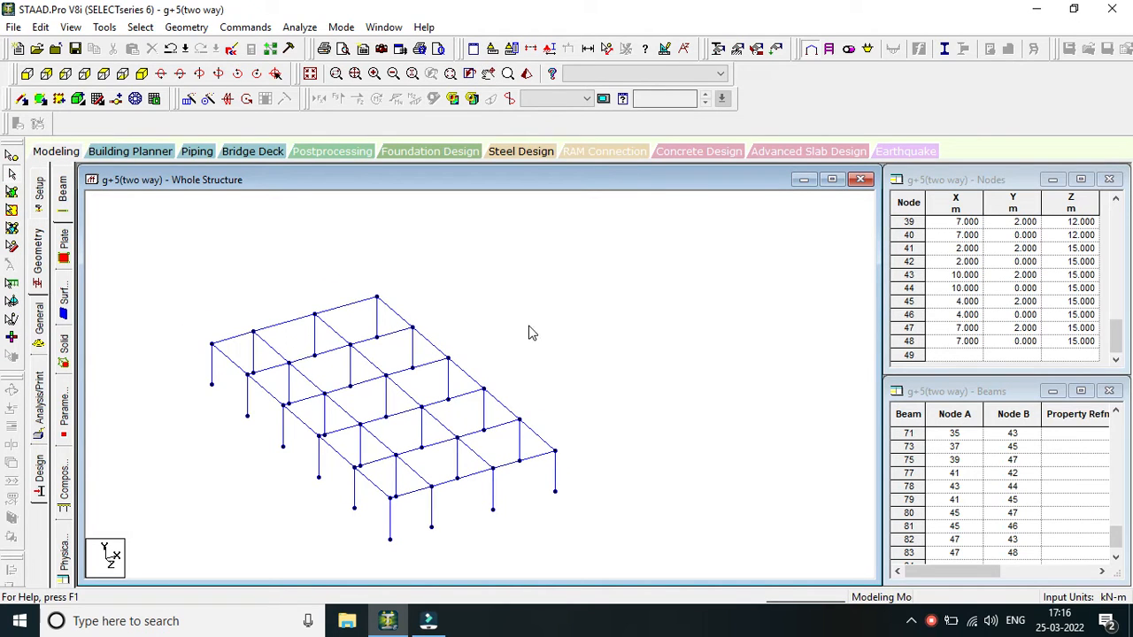
scroll(529, 326, "up", 1)
middle_click(529, 326)
scroll(529, 326, "down", 2)
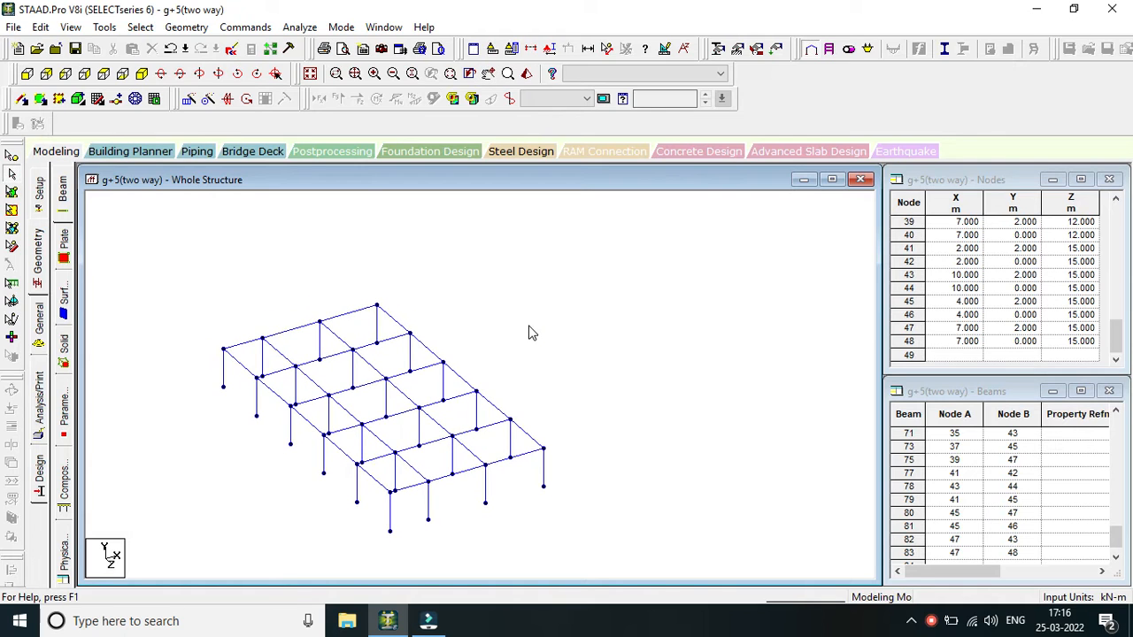
scroll(529, 333, "down", 1)
middle_click(529, 333)
scroll(529, 333, "down", 1)
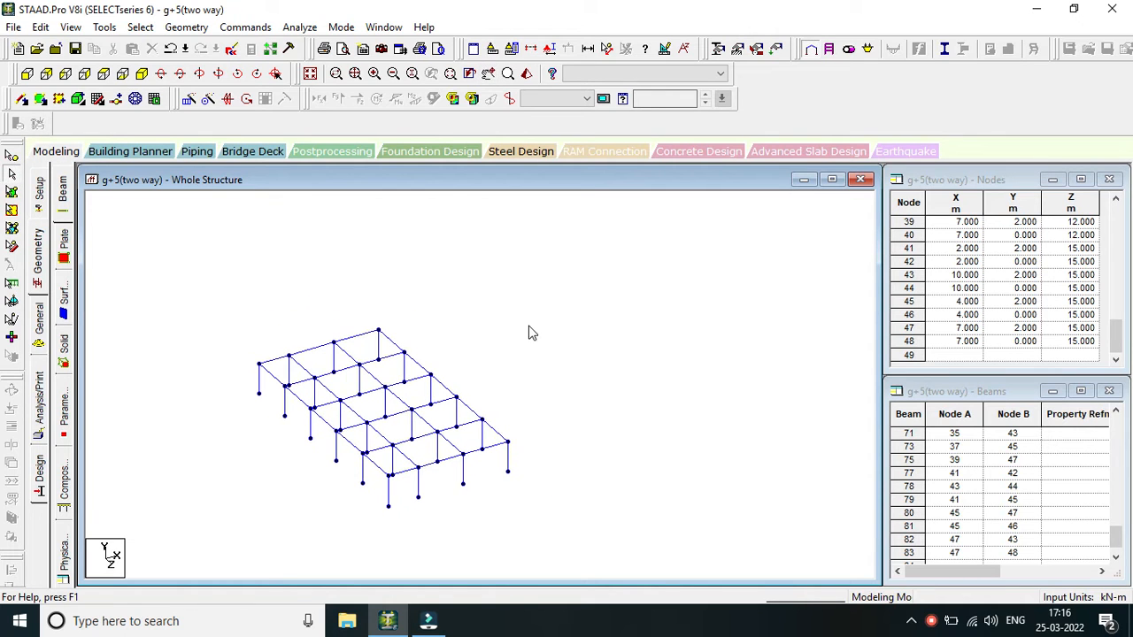
scroll(529, 333, "up", 1)
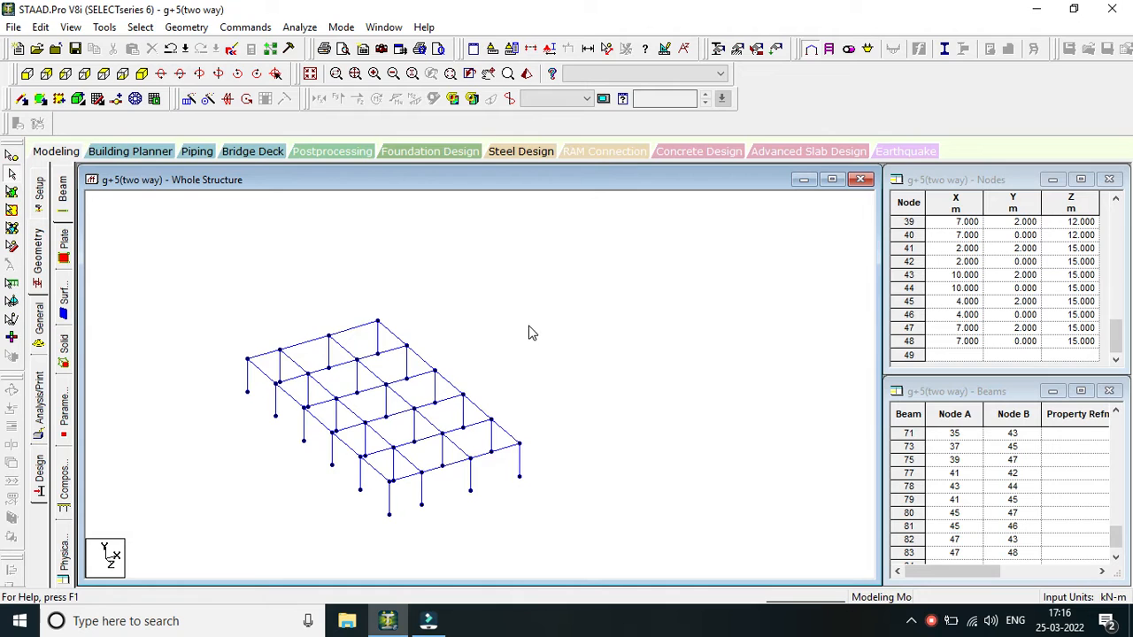
scroll(529, 333, "down", 1)
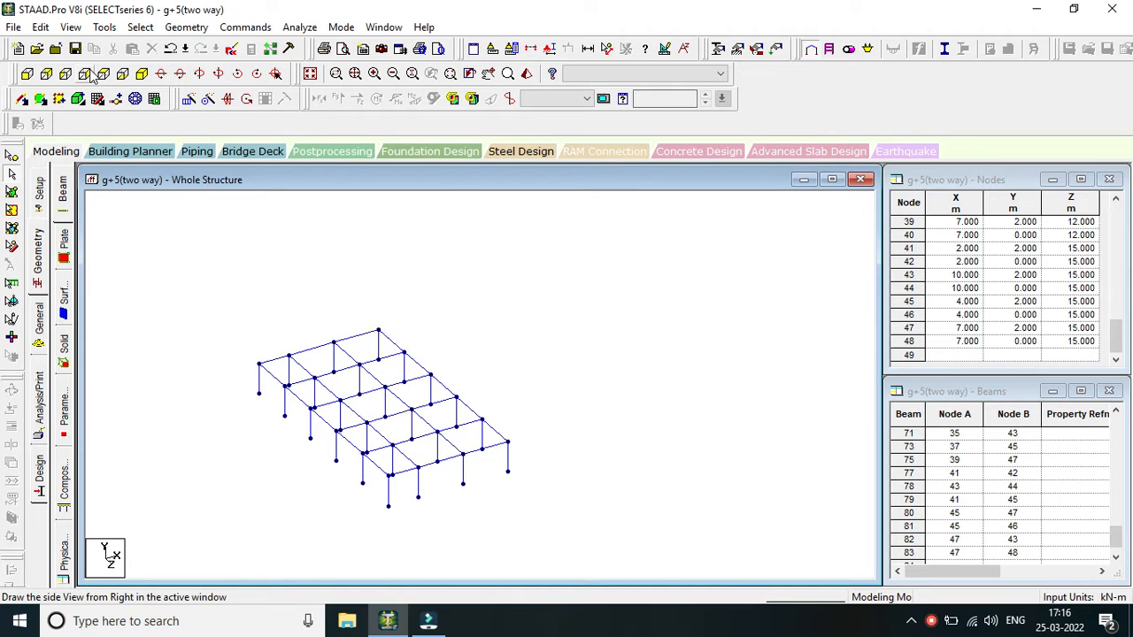
left_click(141, 26)
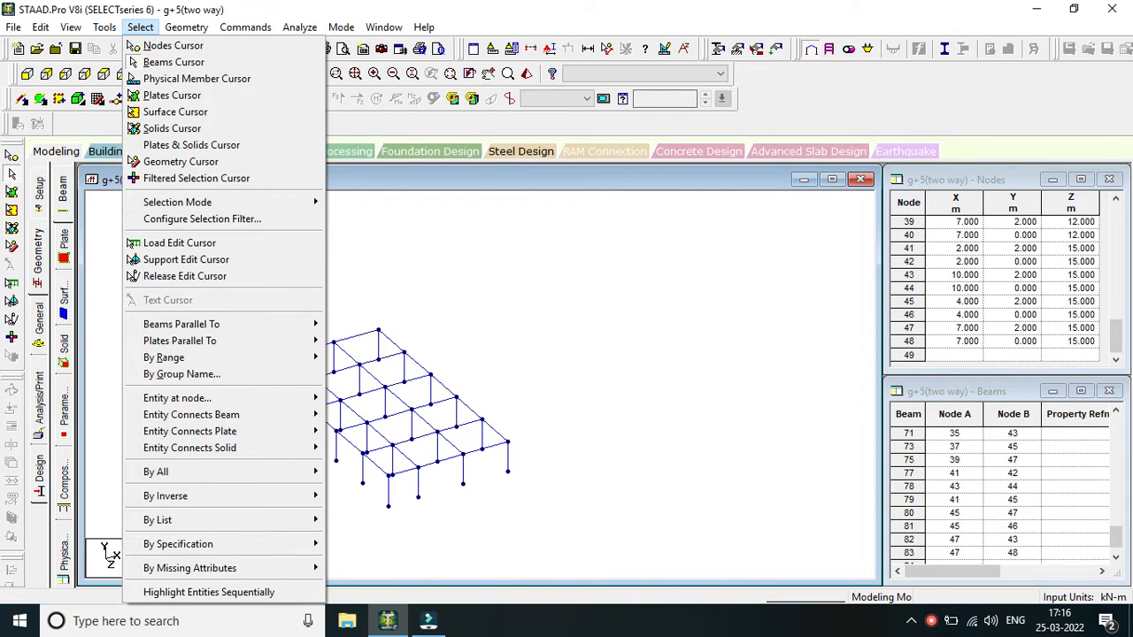
left_click(924, 610)
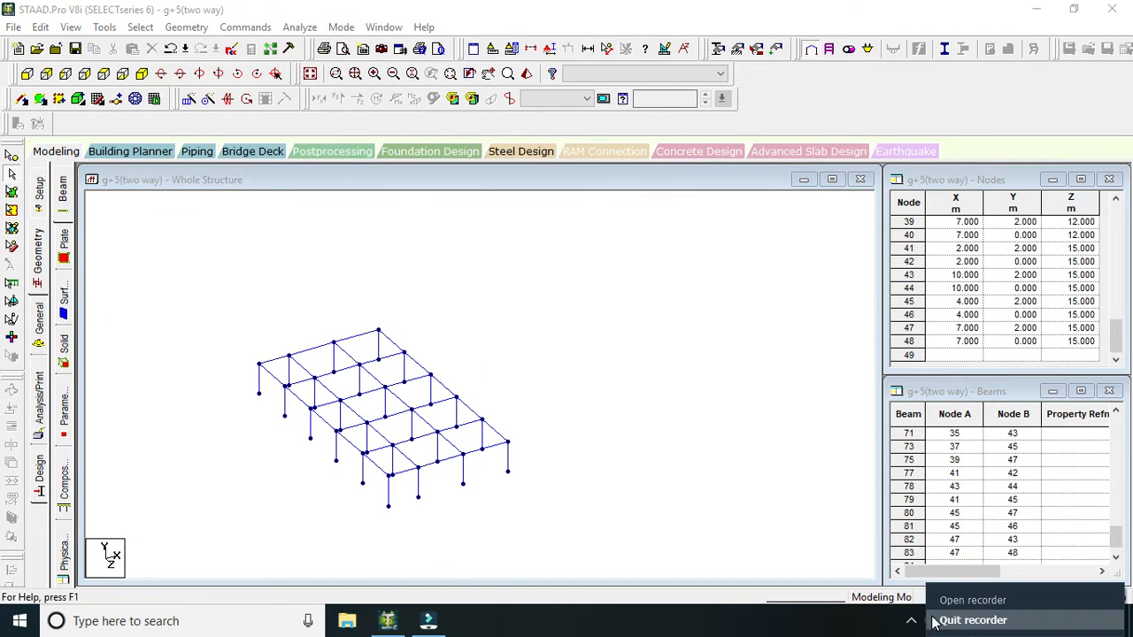
left_click(931, 619)
left_click(915, 570)
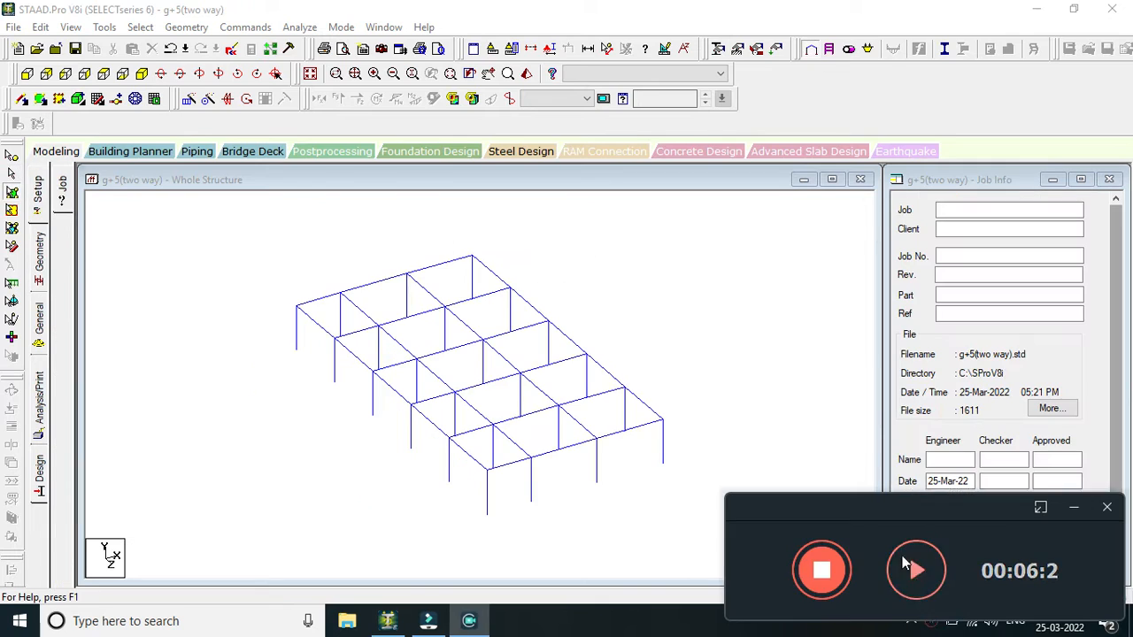
left_click(912, 568)
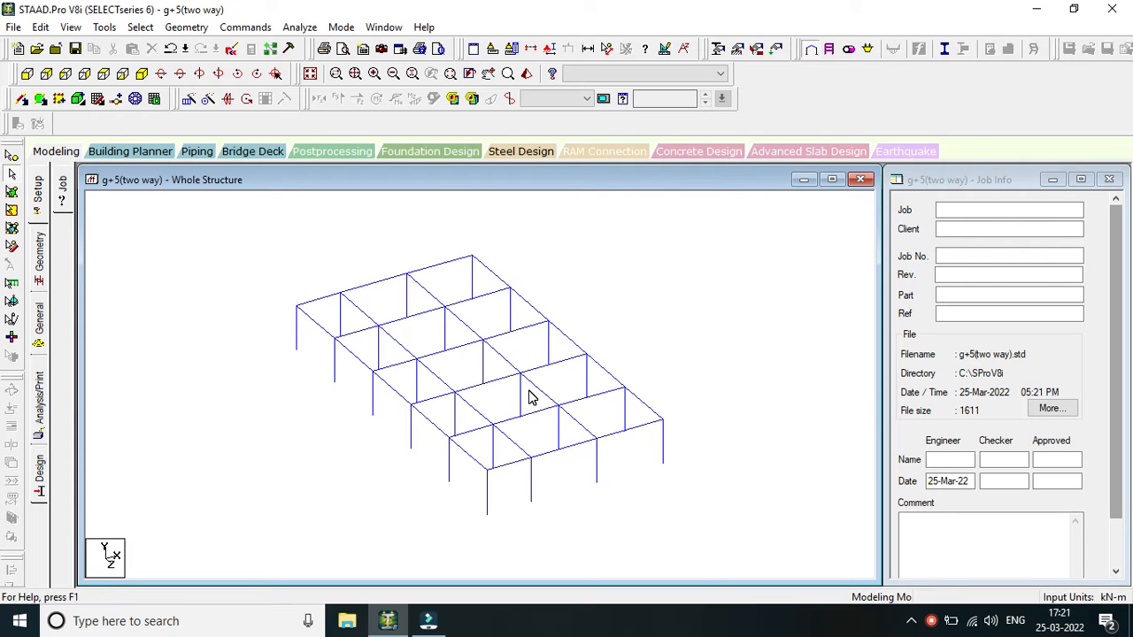
scroll(392, 491, "down", 2)
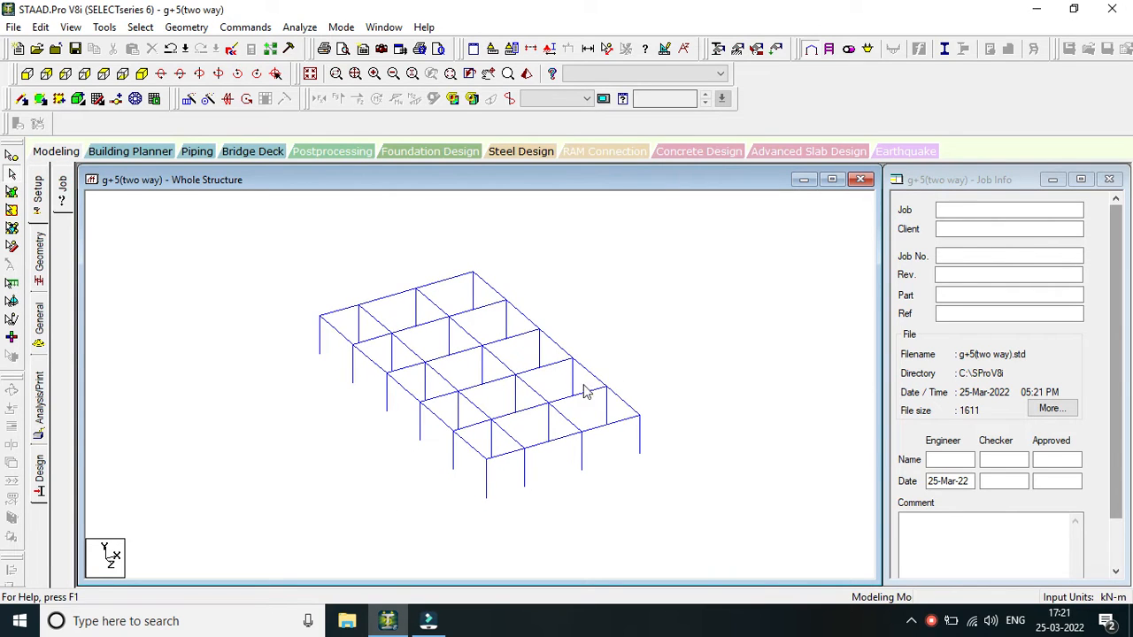
Start a new parametric meshed surface named Meshed Surface 1 with its type set to Slab.
middle_click_drag(654, 341, 618, 381)
scroll(619, 390, "down", 1)
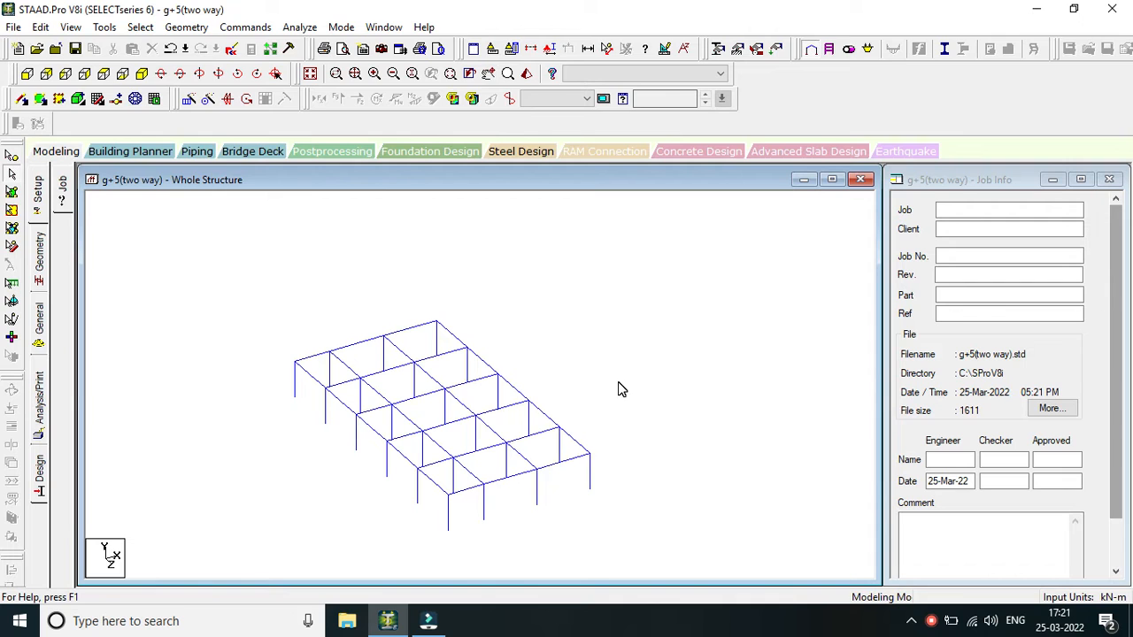
left_click(207, 29)
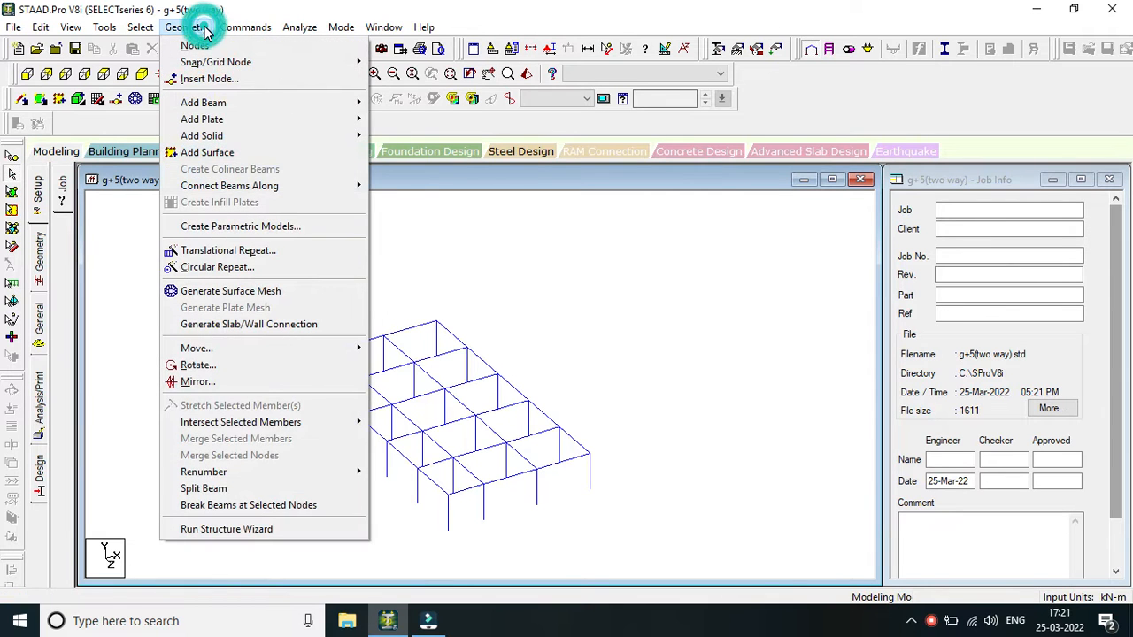
left_click(277, 233)
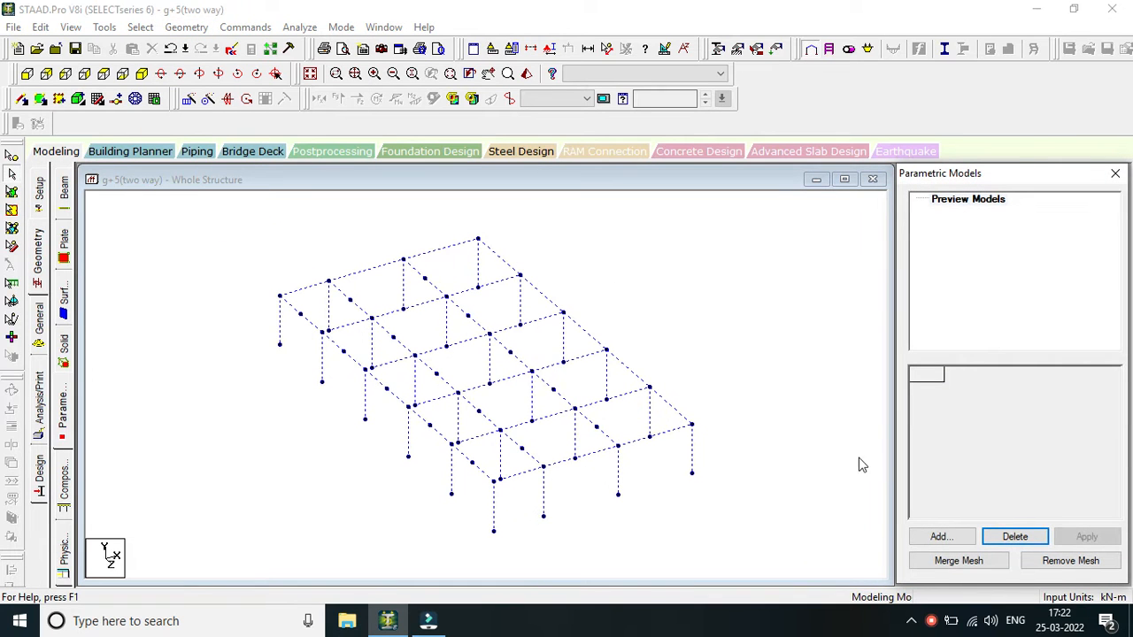
right_click(932, 621)
left_click(860, 508)
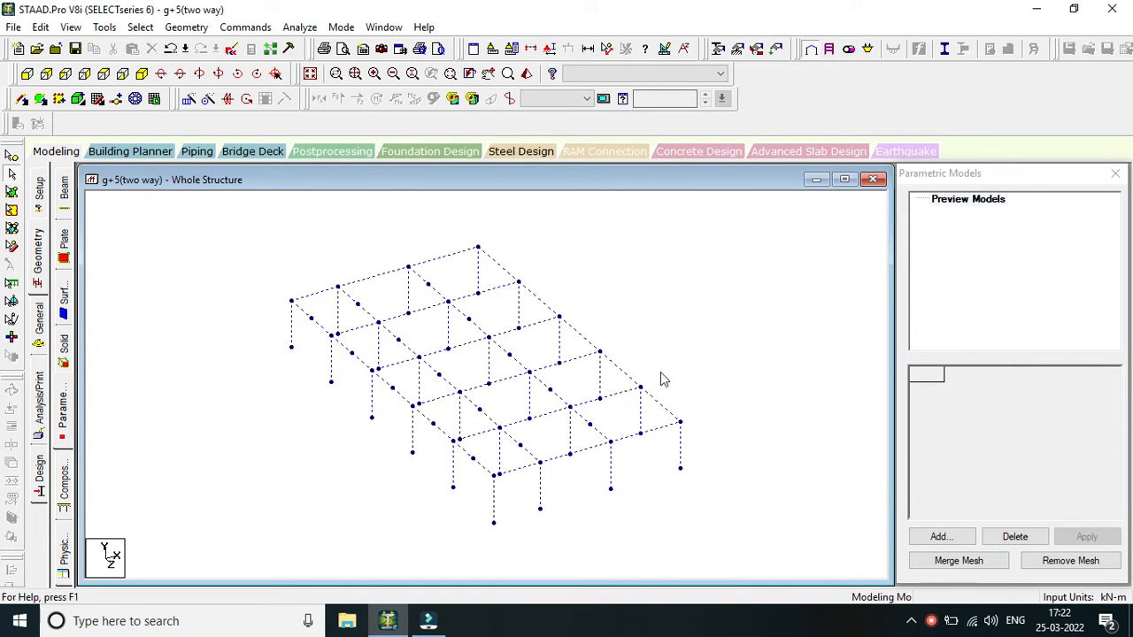
left_click(940, 536)
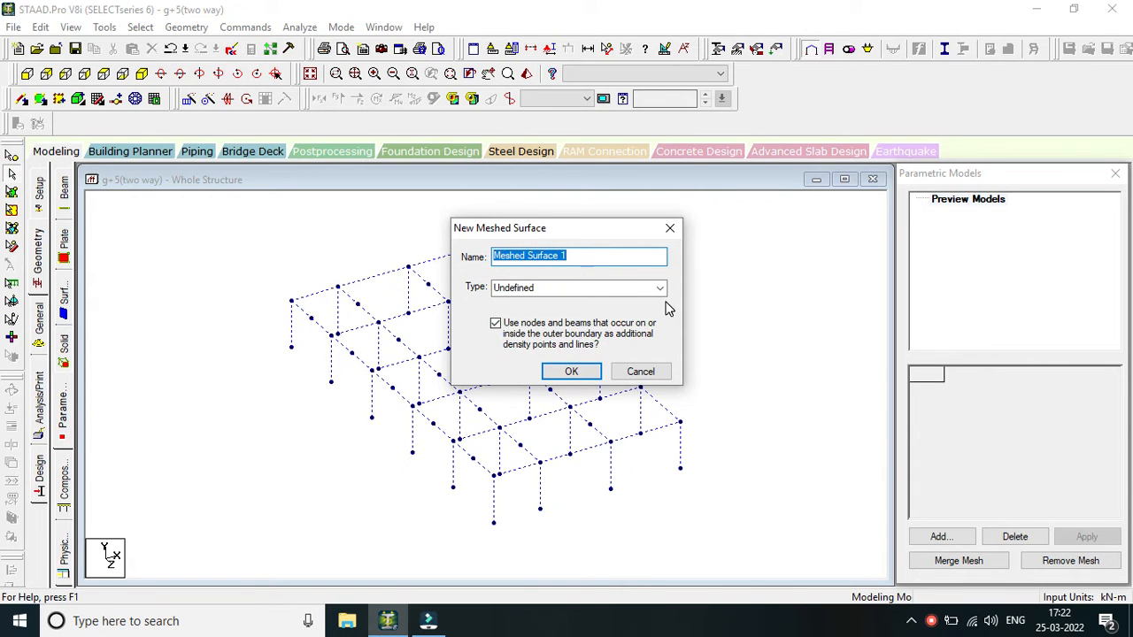
left_click(609, 289)
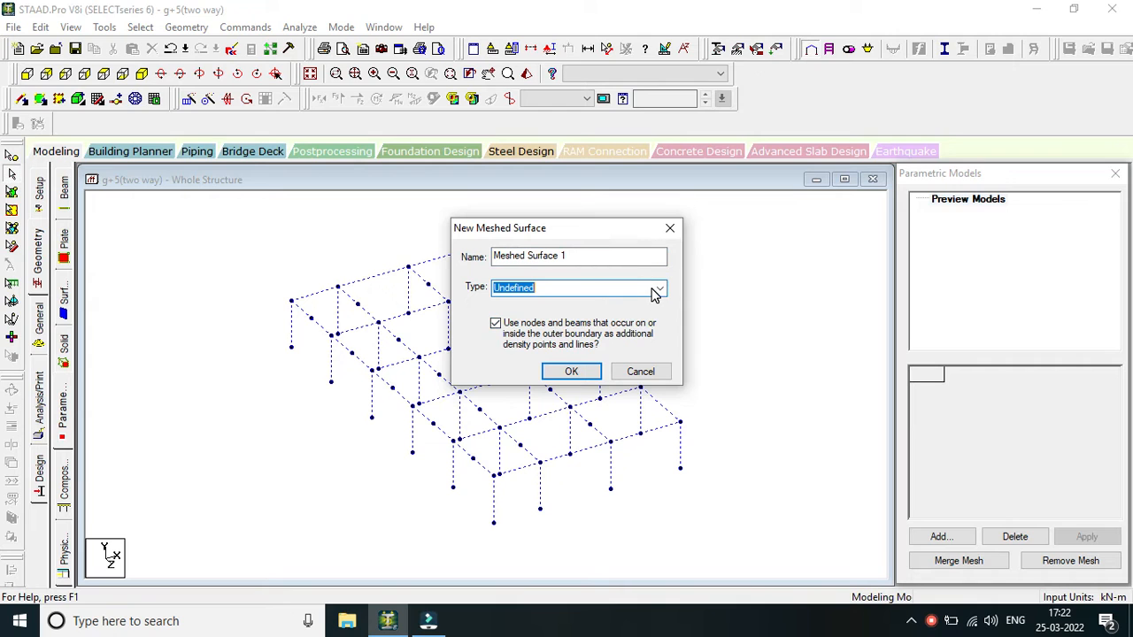
left_click(659, 292)
left_click(608, 326)
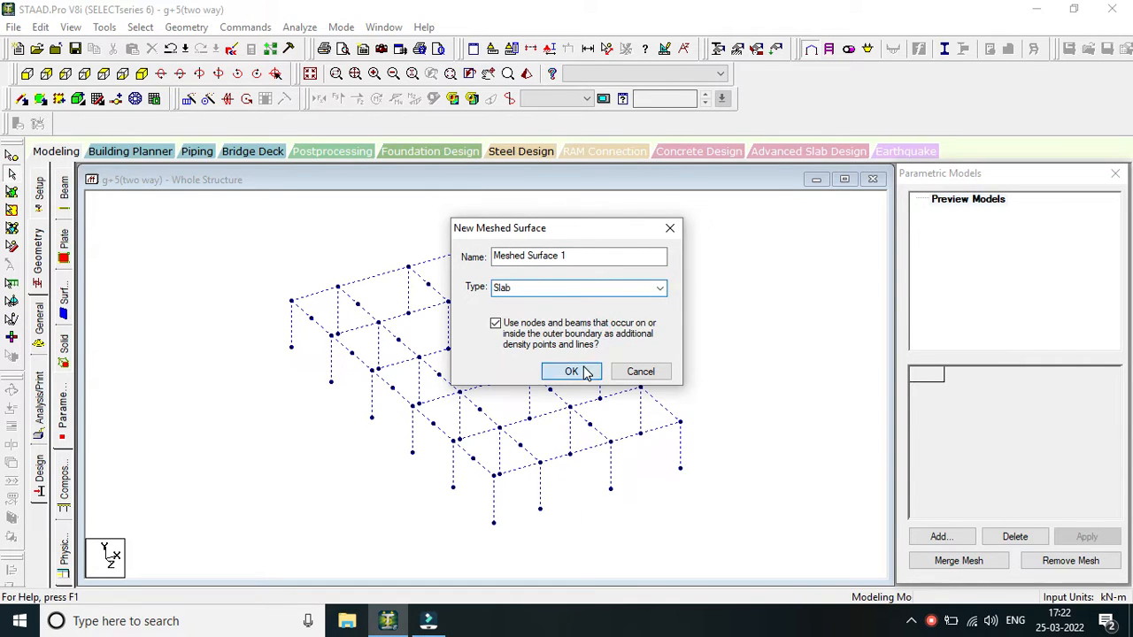
left_click(580, 371)
Outline the slab boundary through the four outer corner nodes at the upper beam level, closing it at the first corner.
left_click(291, 301)
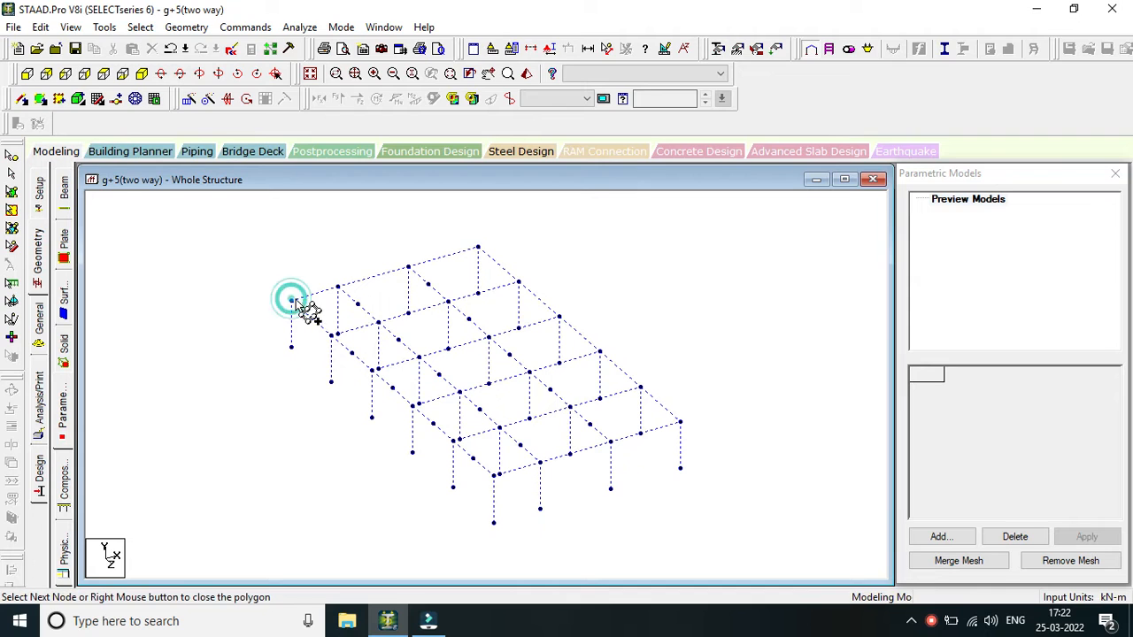
left_click(478, 248)
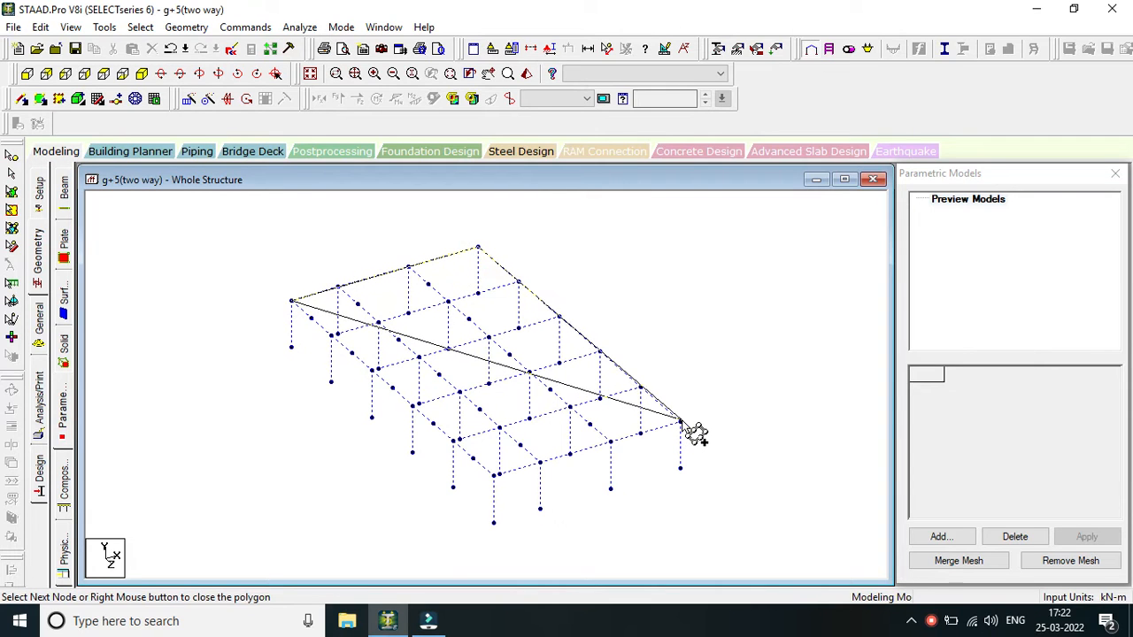
left_click(679, 422)
left_click(493, 475)
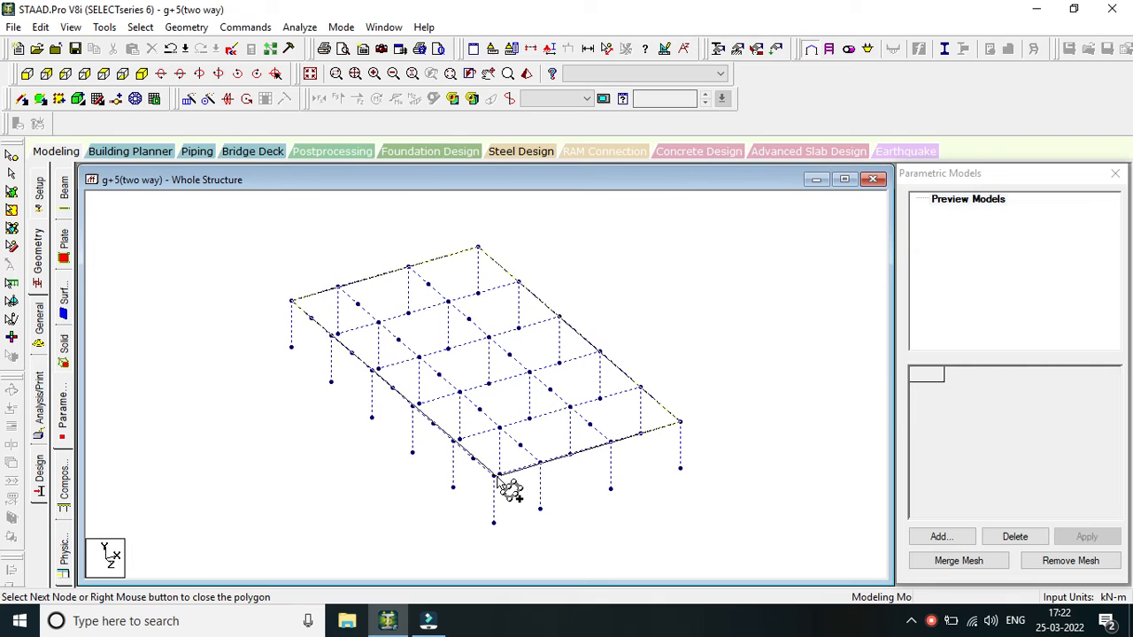
left_click(288, 301)
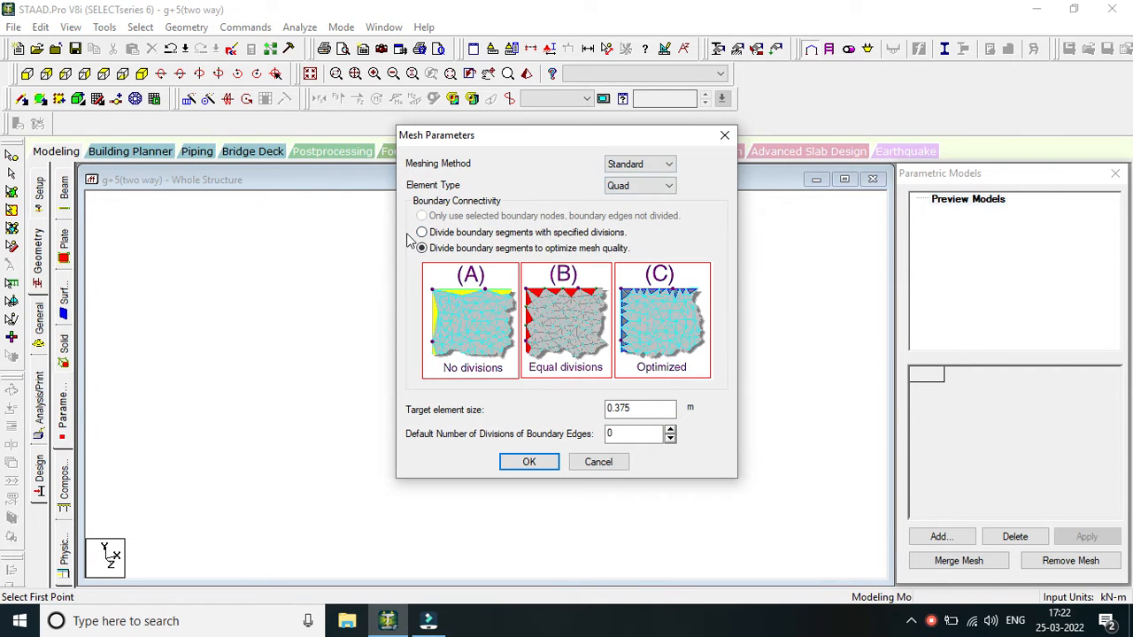
Generate the slab mesh with Standard method, Quad elements, optimized boundary divisions and 0.375 m target element size, without openings.
left_click(660, 167)
left_click(660, 168)
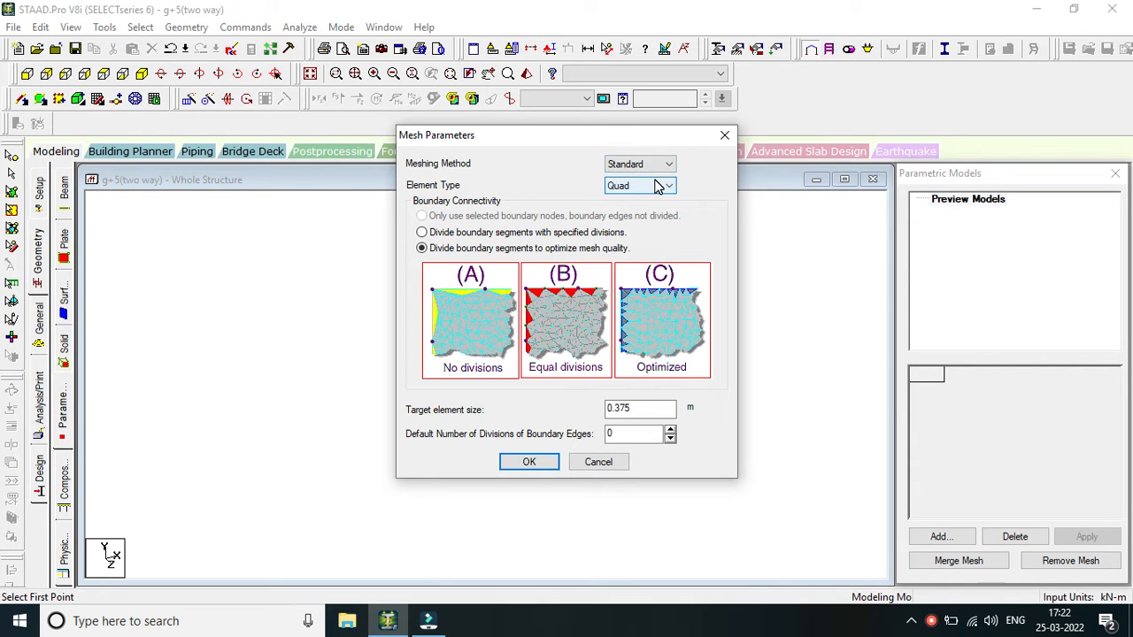
left_click(658, 185)
left_click(652, 178)
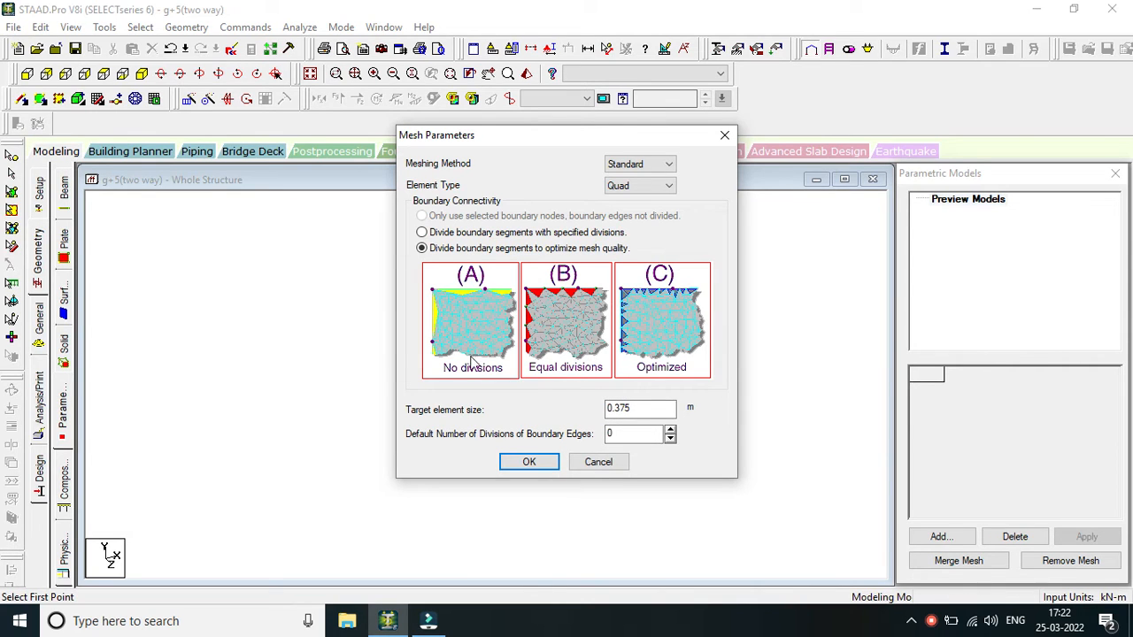
left_click(528, 462)
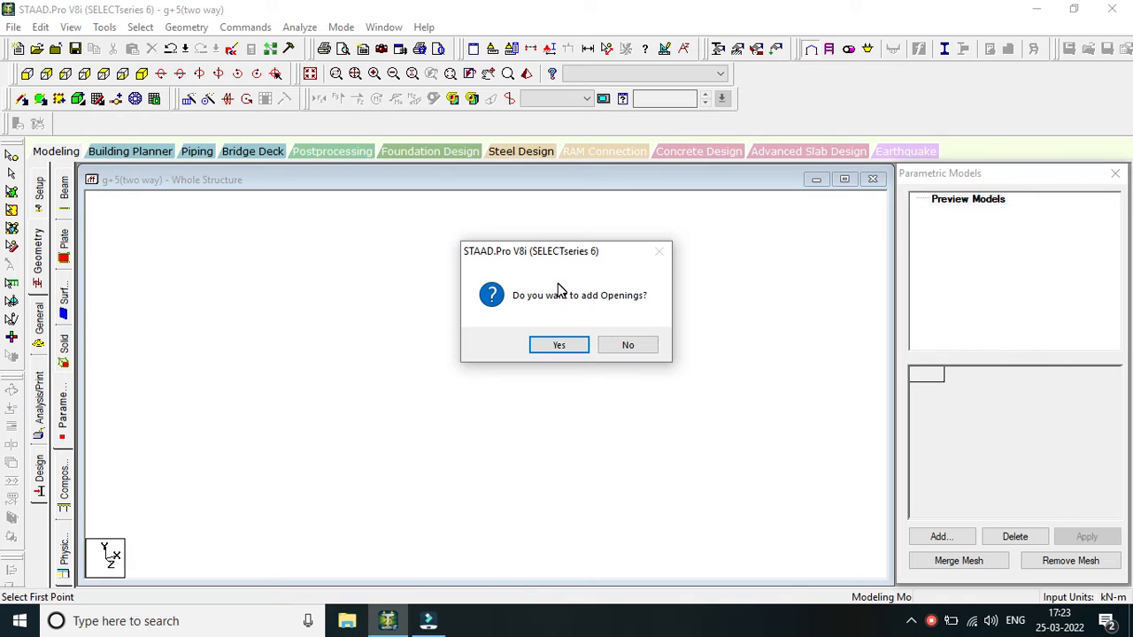
left_click(626, 346)
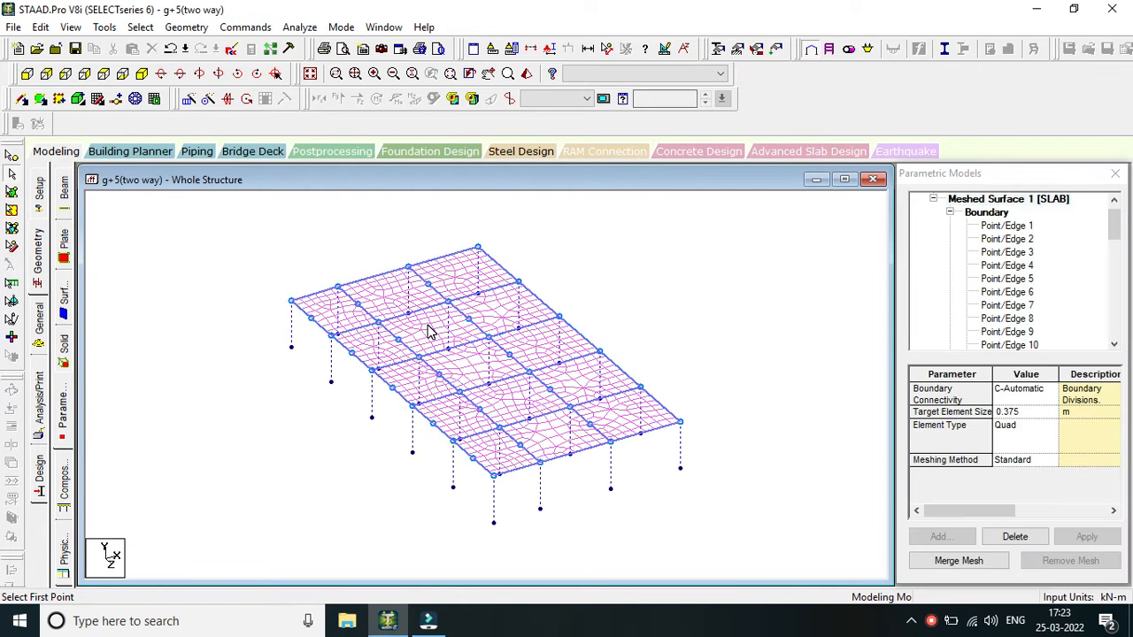
Merge the slab mesh into the structural model and return to the main modeling view.
scroll(544, 379, "up", 2)
scroll(556, 478, "up", 1)
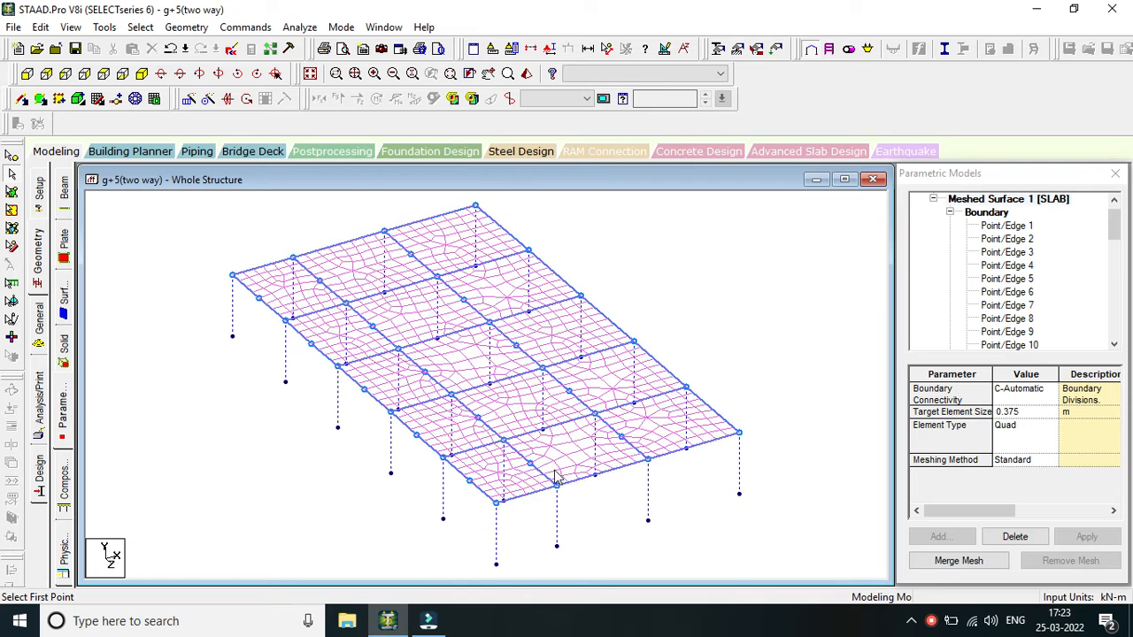
scroll(630, 488, "up", 1)
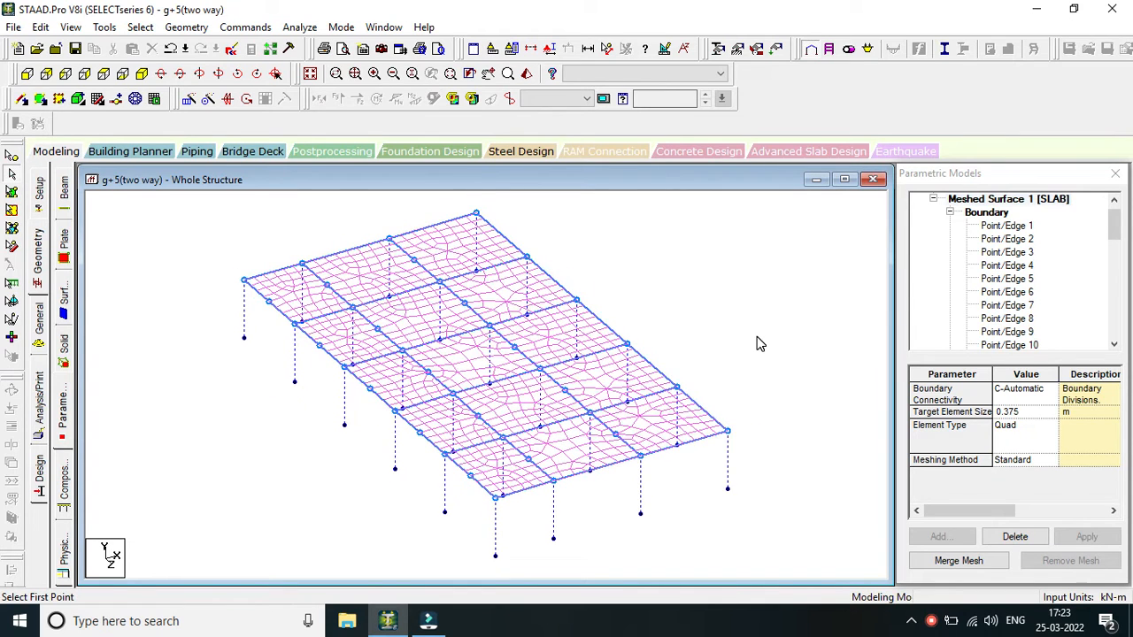
middle_click_drag(767, 351, 624, 405)
scroll(620, 407, "down", 1)
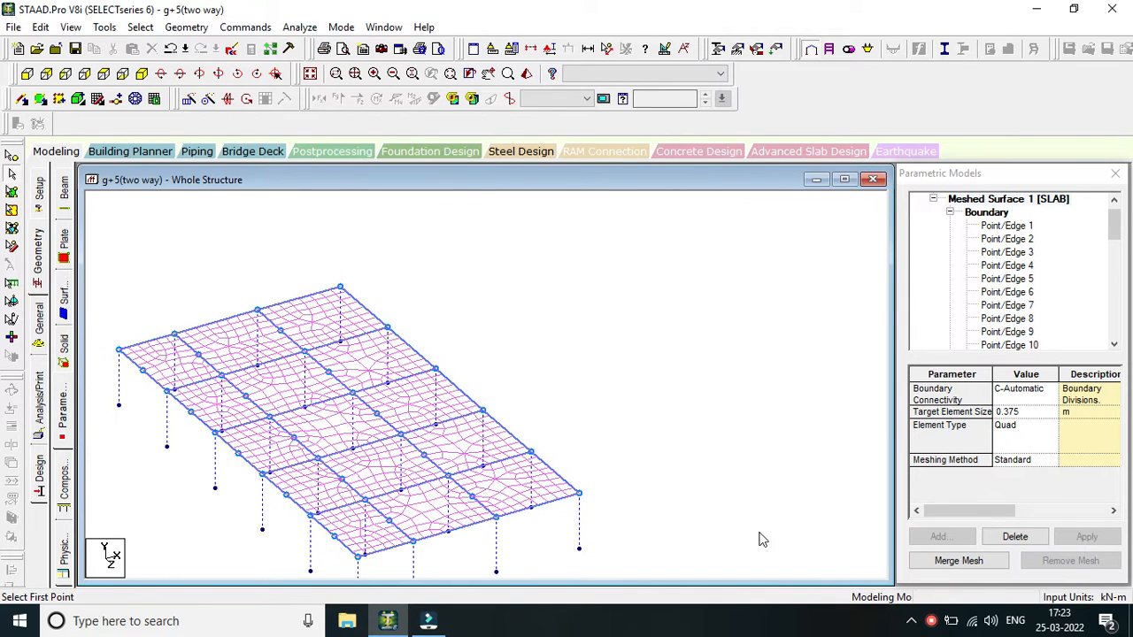
left_click(967, 561)
middle_click_drag(566, 485, 682, 409)
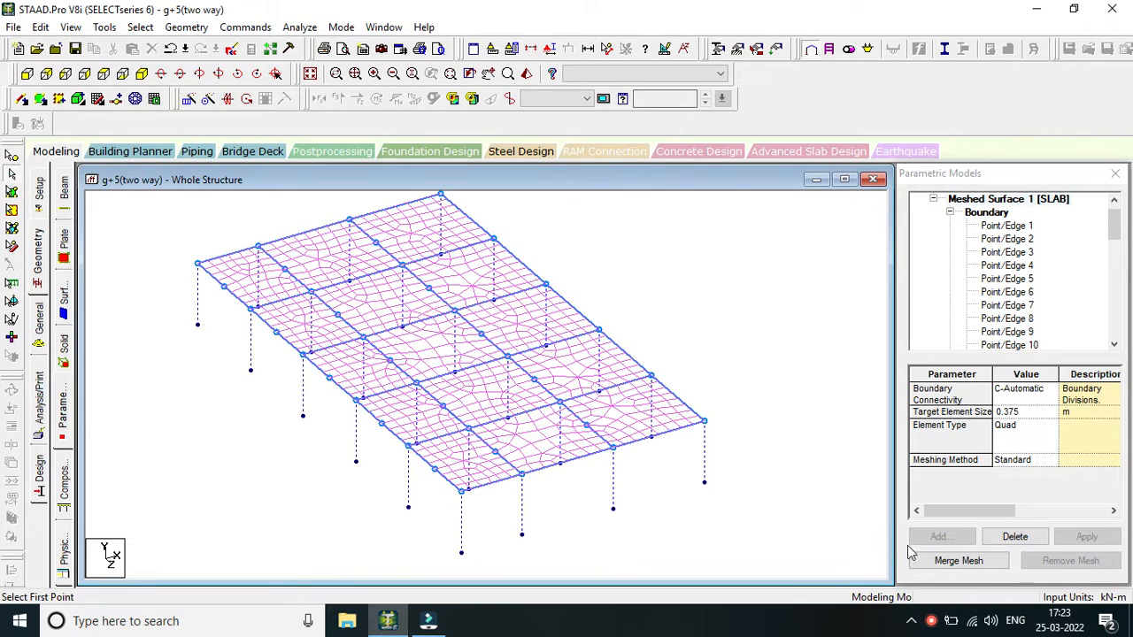
left_click(947, 561)
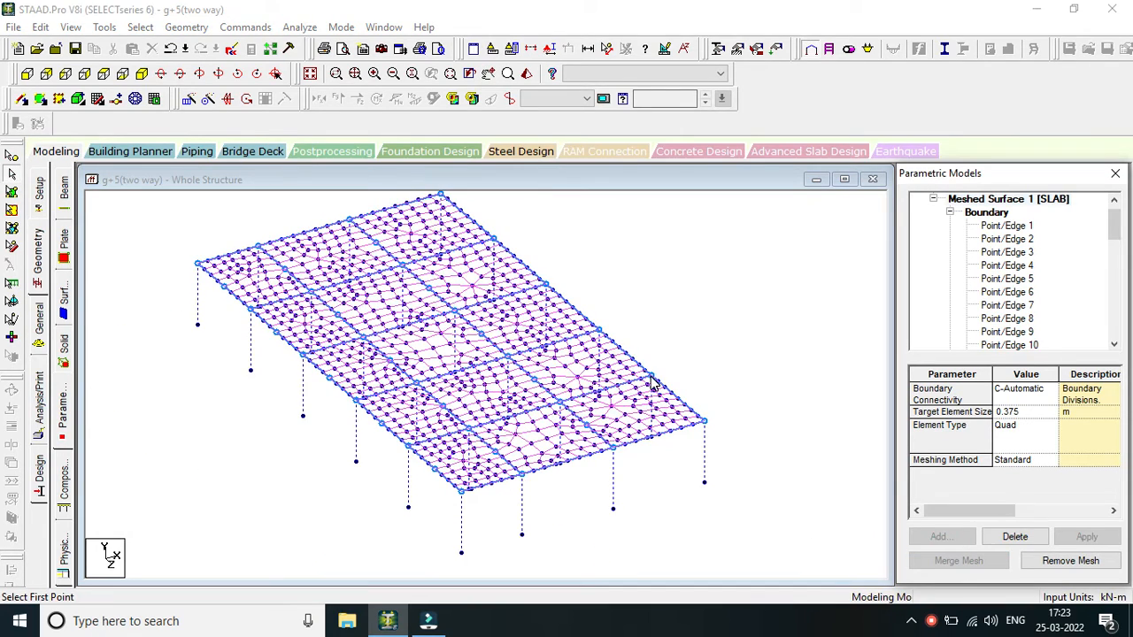
middle_click_drag(743, 318, 683, 386)
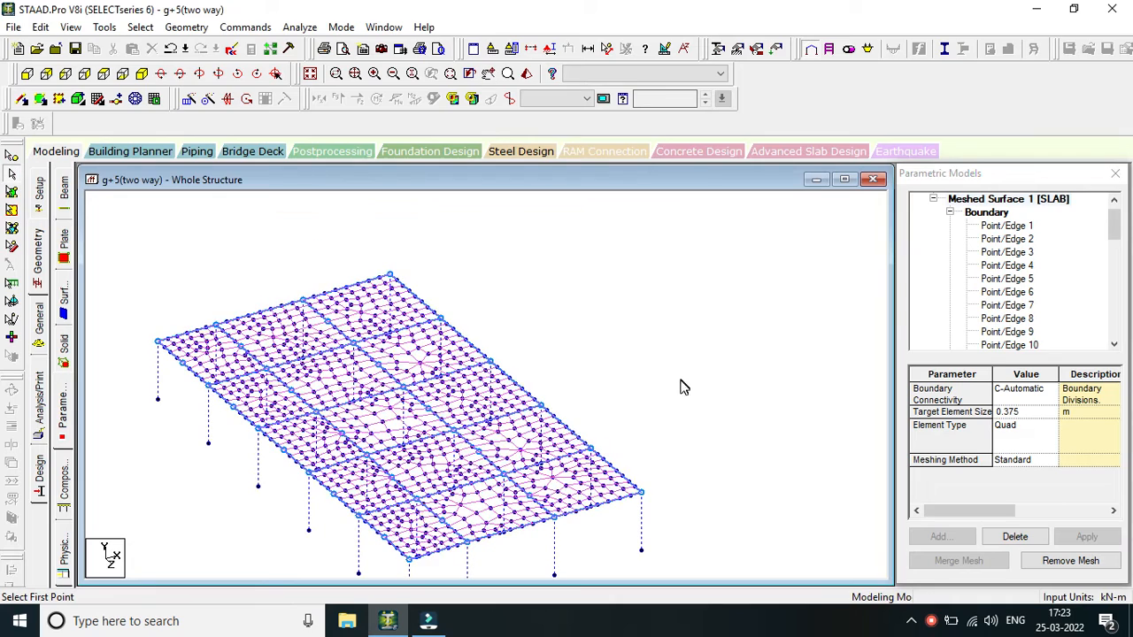
left_click(56, 154)
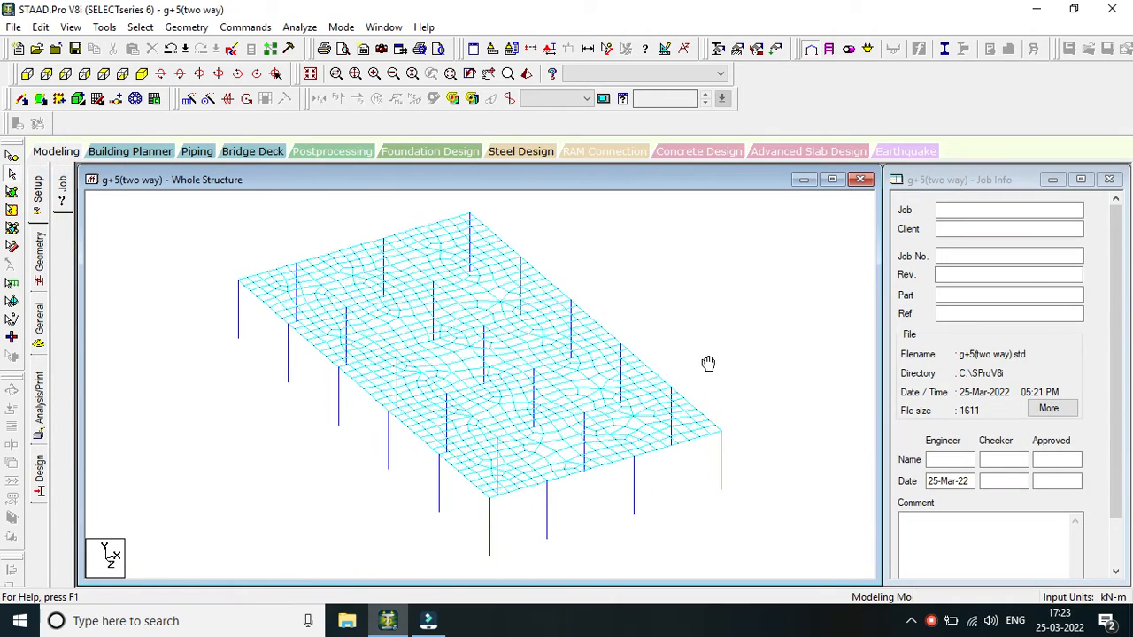
Inspect the meshed slab and columns in a 3D rendered view from several angles, and close the rendering.
middle_click_drag(708, 364, 563, 401)
scroll(546, 368, "down", 2)
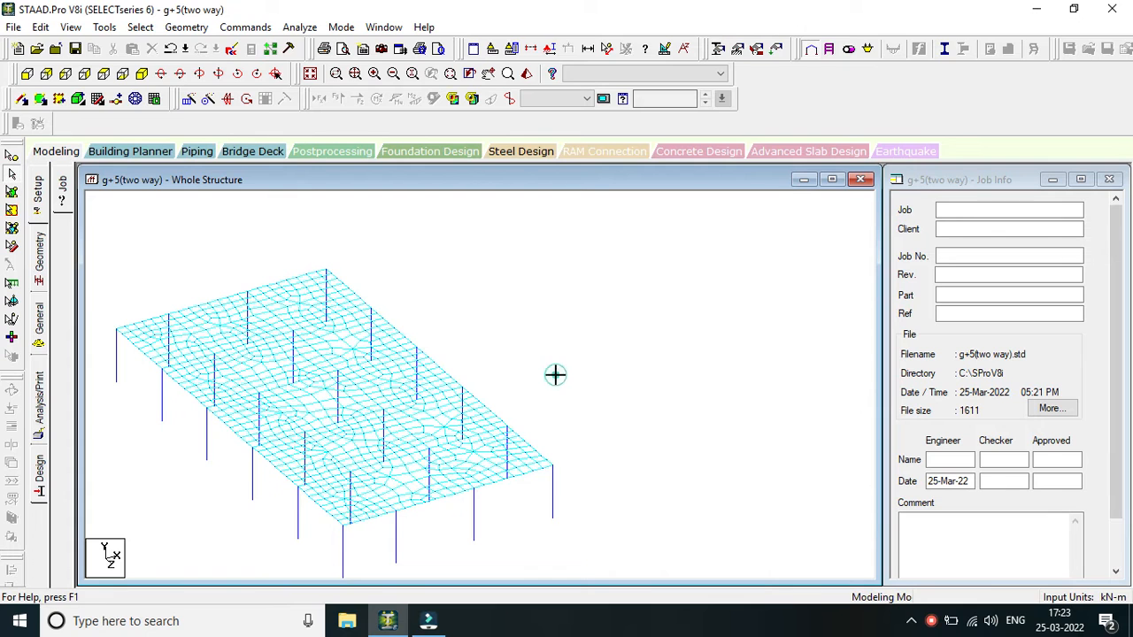
middle_click_drag(584, 361, 643, 322)
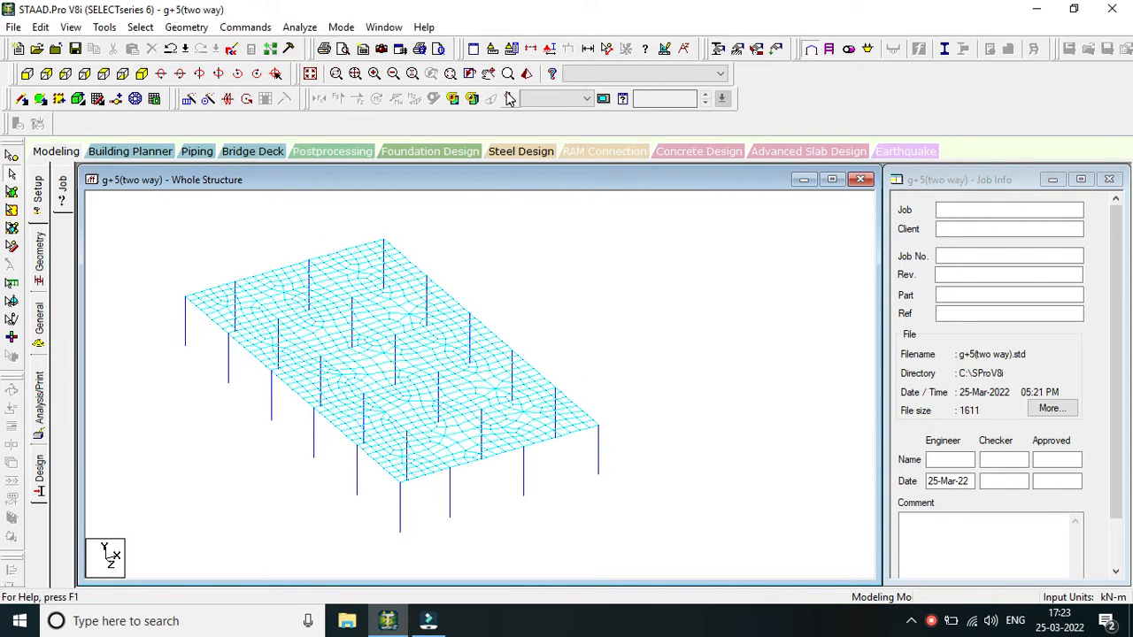
left_click(526, 74)
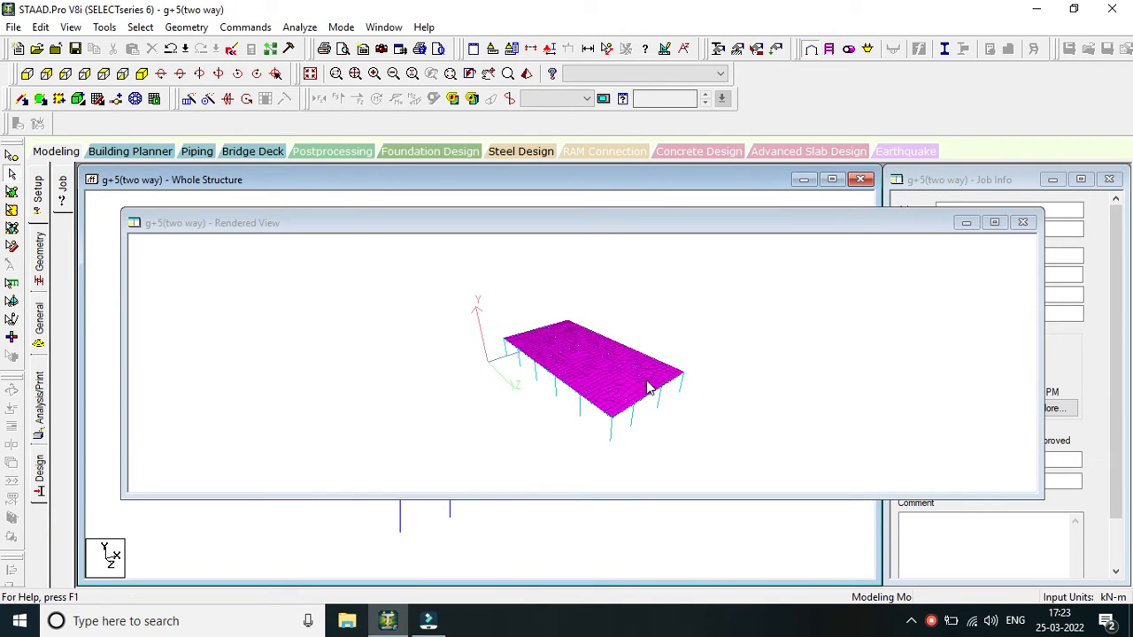
left_click_drag(687, 410, 487, 343)
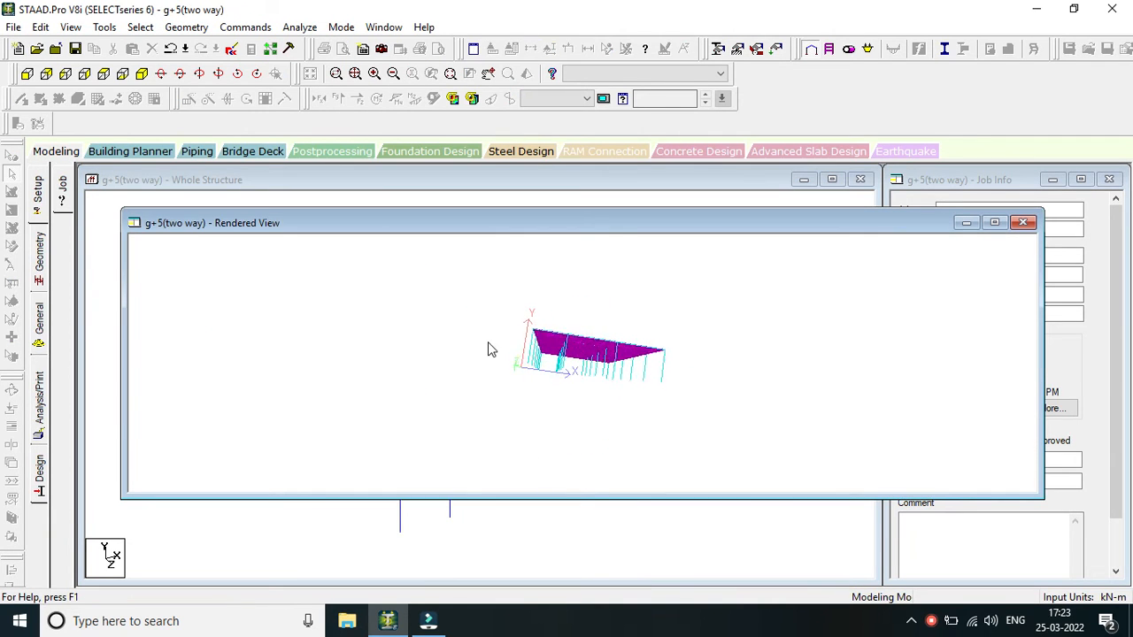
left_click_drag(555, 335, 758, 361)
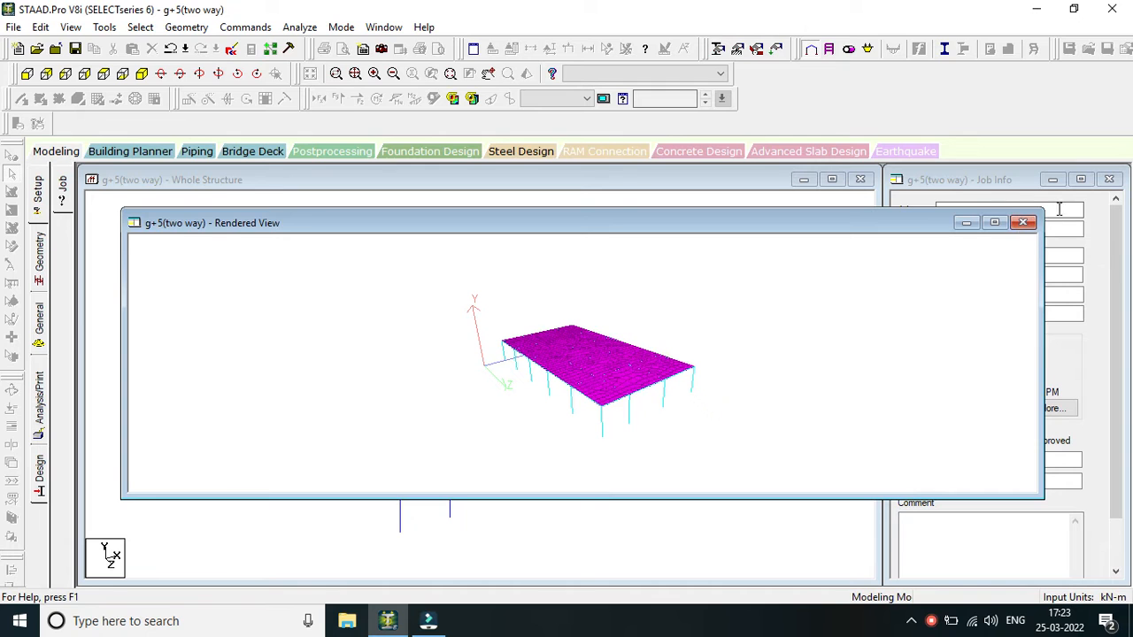
left_click(1024, 223)
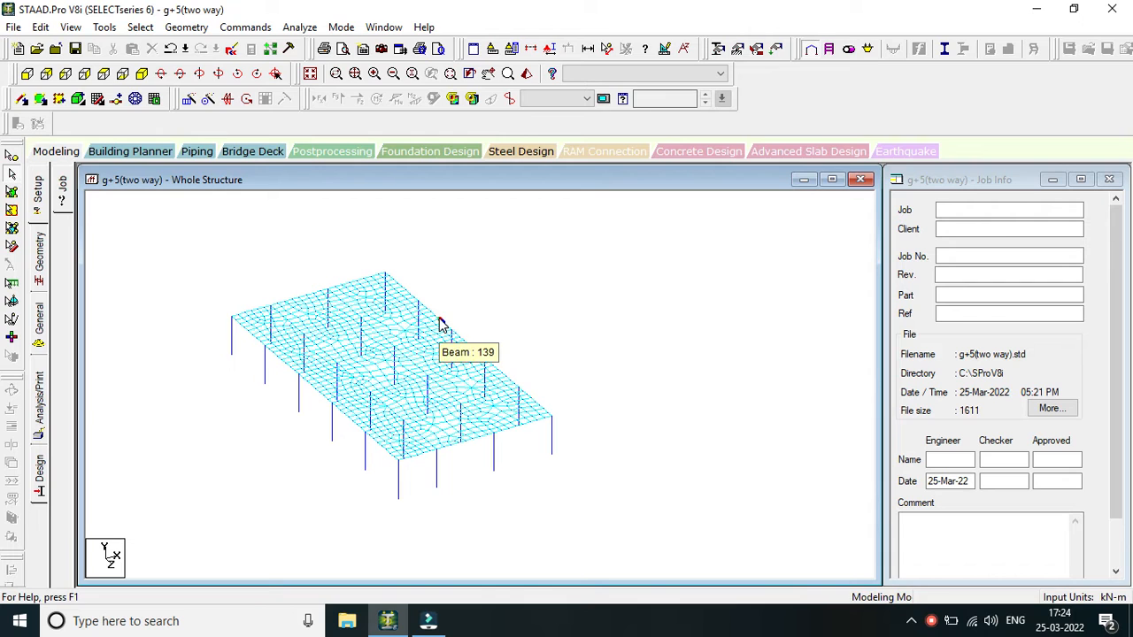
Select all beams and columns of the base frame in the whole structure view.
key("ctrl+a")
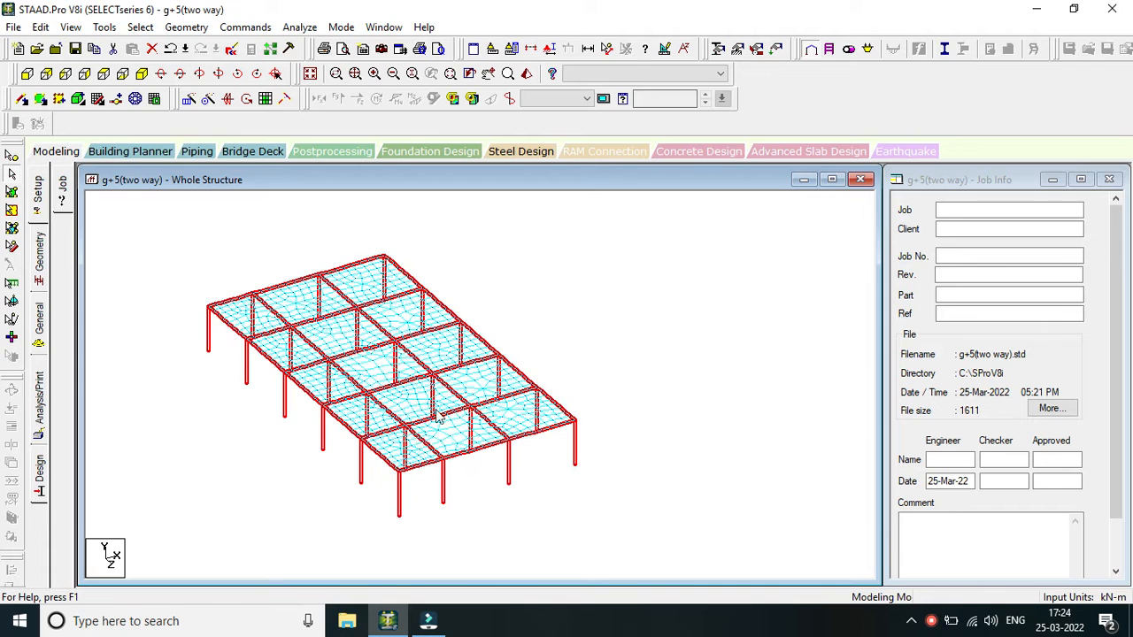
scroll(420, 347, "up", 1)
scroll(456, 354, "down", 1)
scroll(508, 340, "down", 1)
middle_click_drag(549, 299, 557, 355)
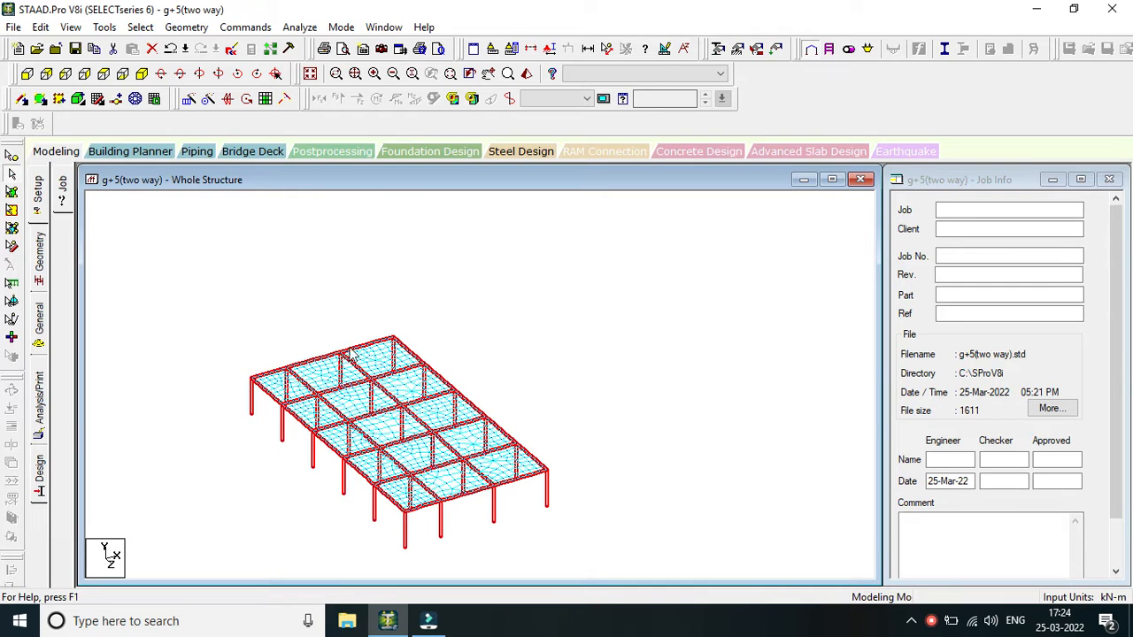
scroll(413, 357, "down", 1)
middle_click_drag(512, 392, 510, 344)
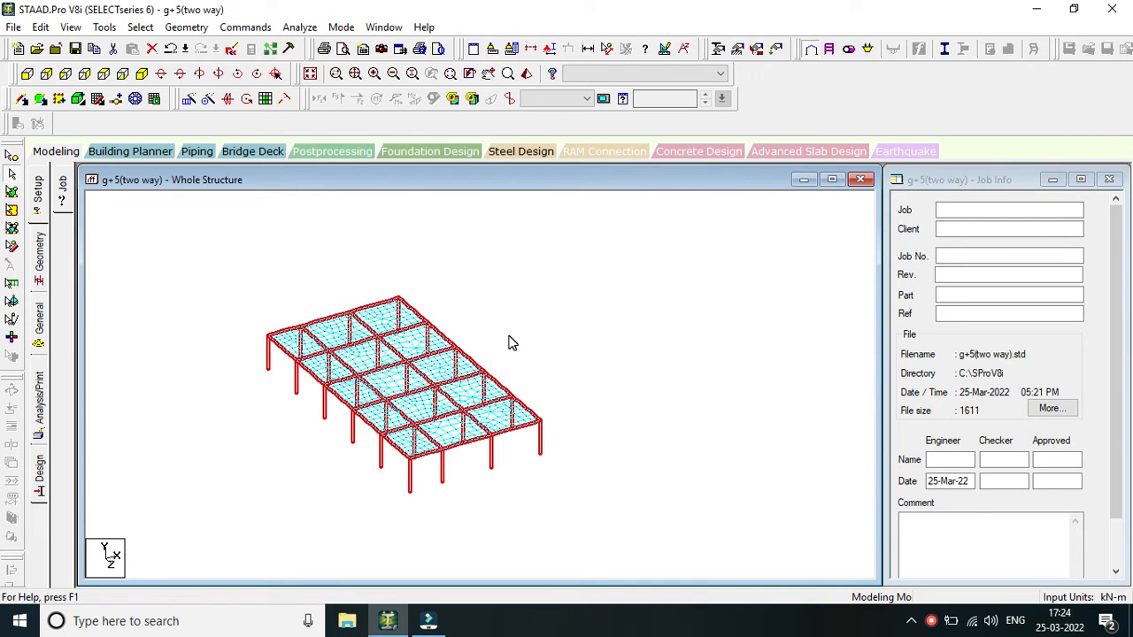
Repeat the selected frame members along global Y in 5 steps of 3 m, with all generation flags and without linking the steps.
left_click(188, 100)
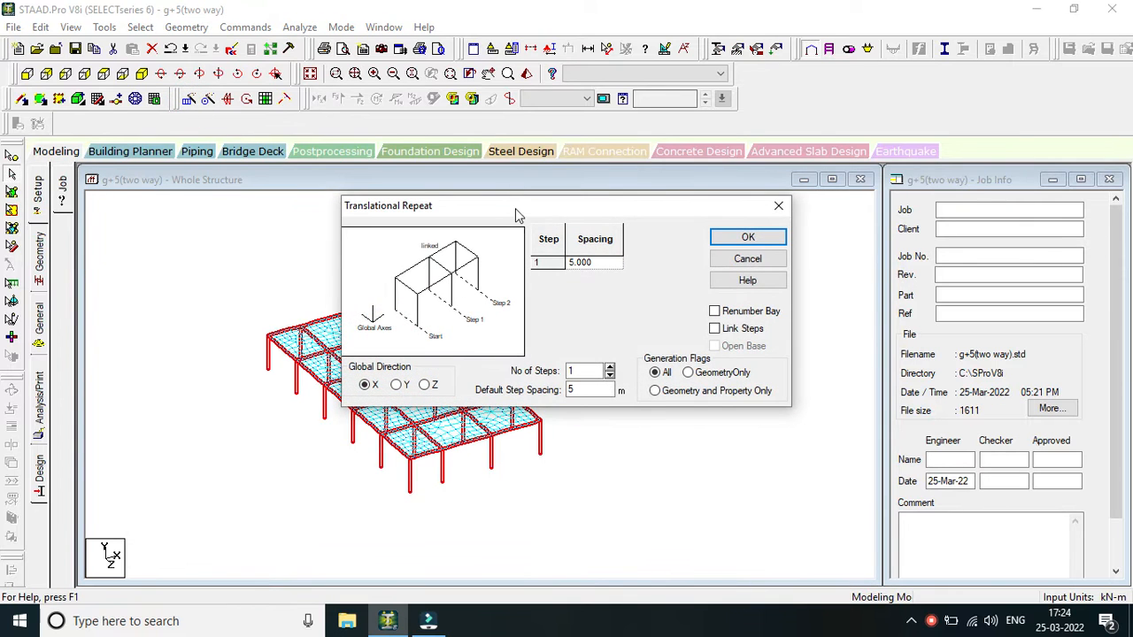
left_click_drag(520, 218, 682, 197)
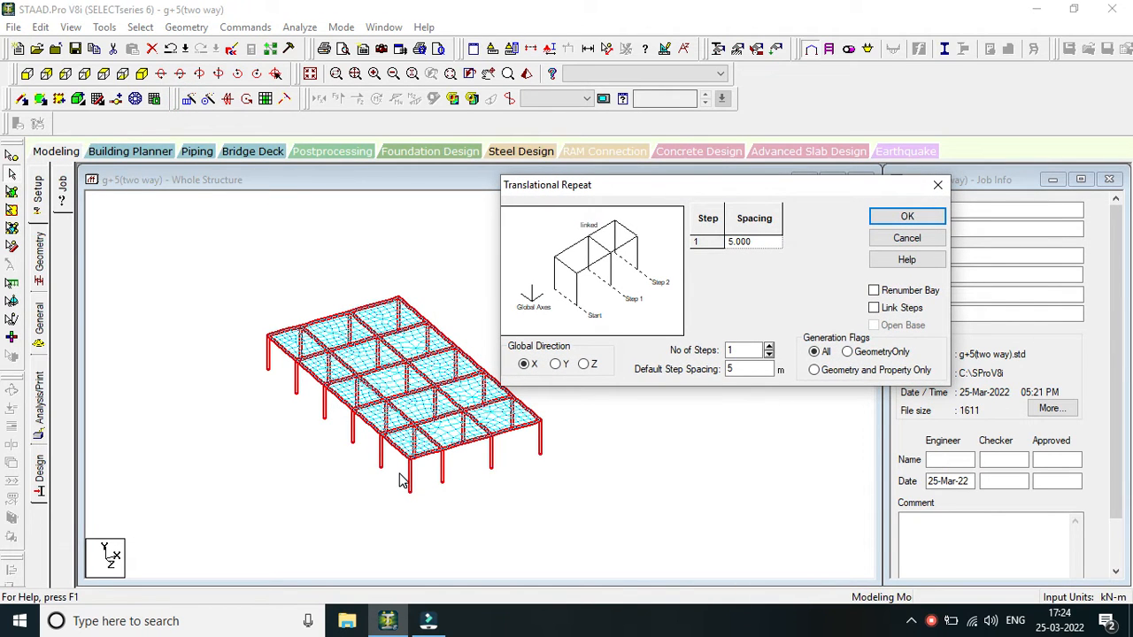
scroll(407, 423, "up", 1)
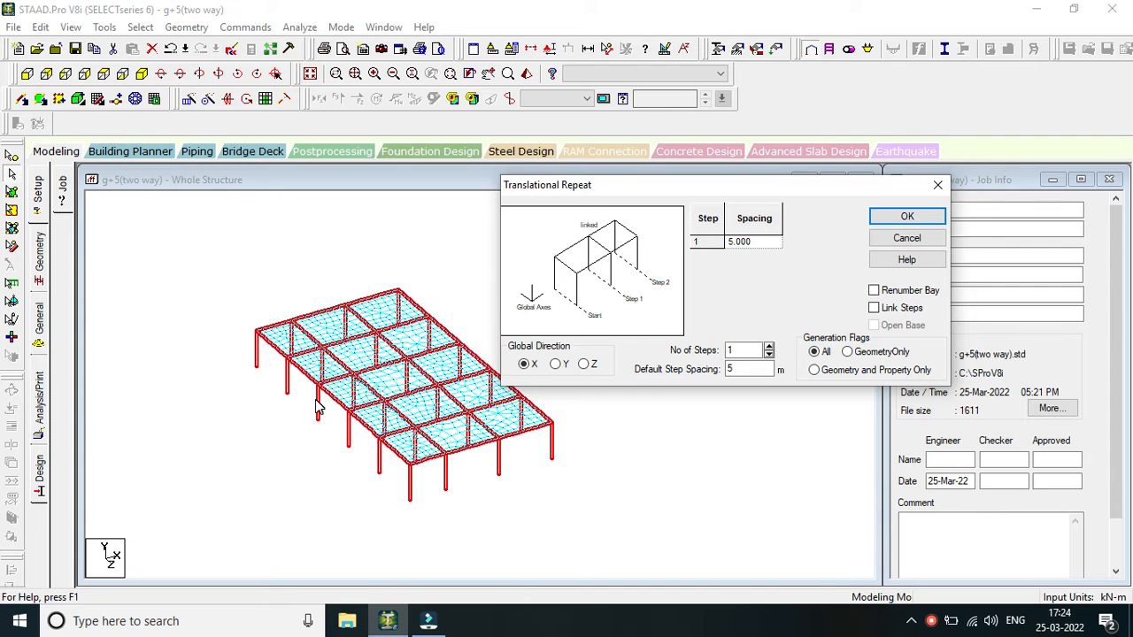
scroll(307, 431, "up", 1)
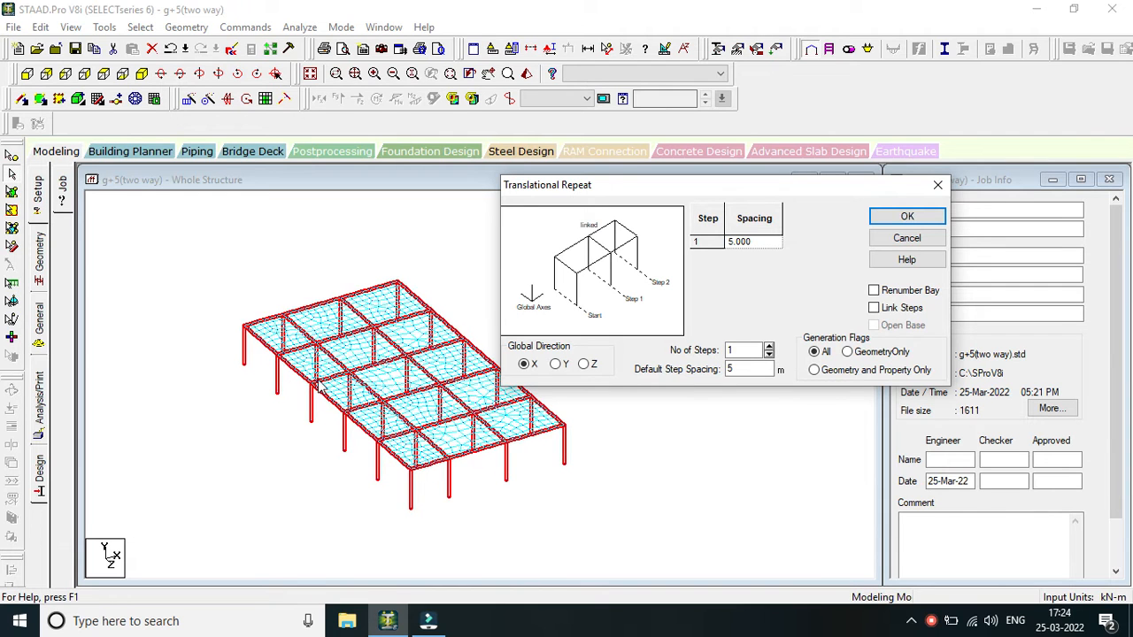
scroll(319, 389, "down", 1)
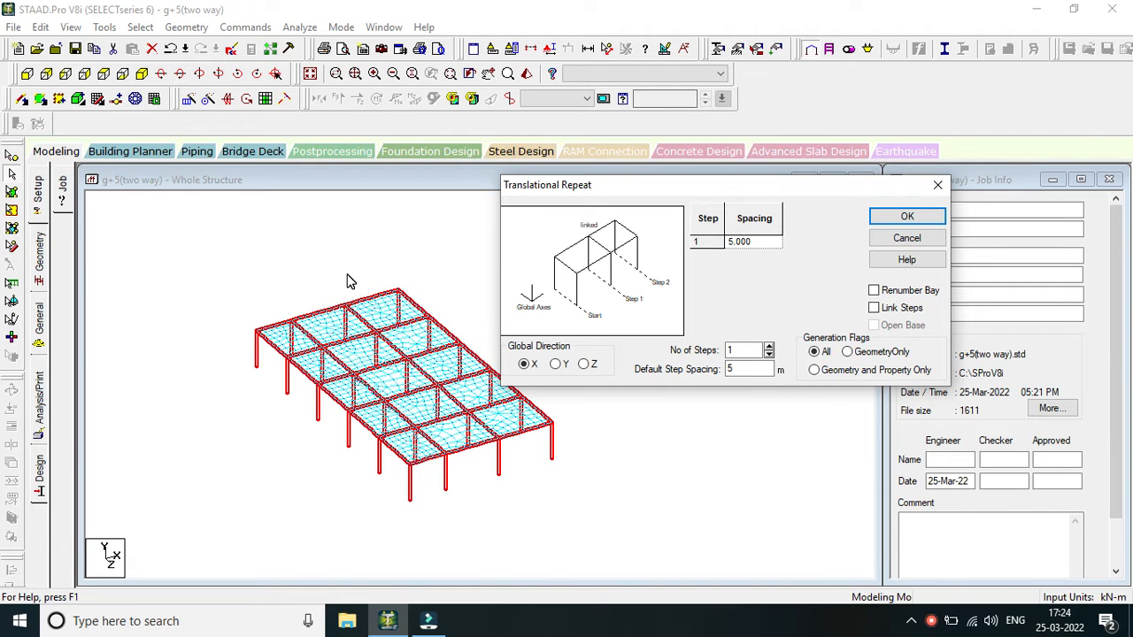
scroll(341, 283, "down", 1)
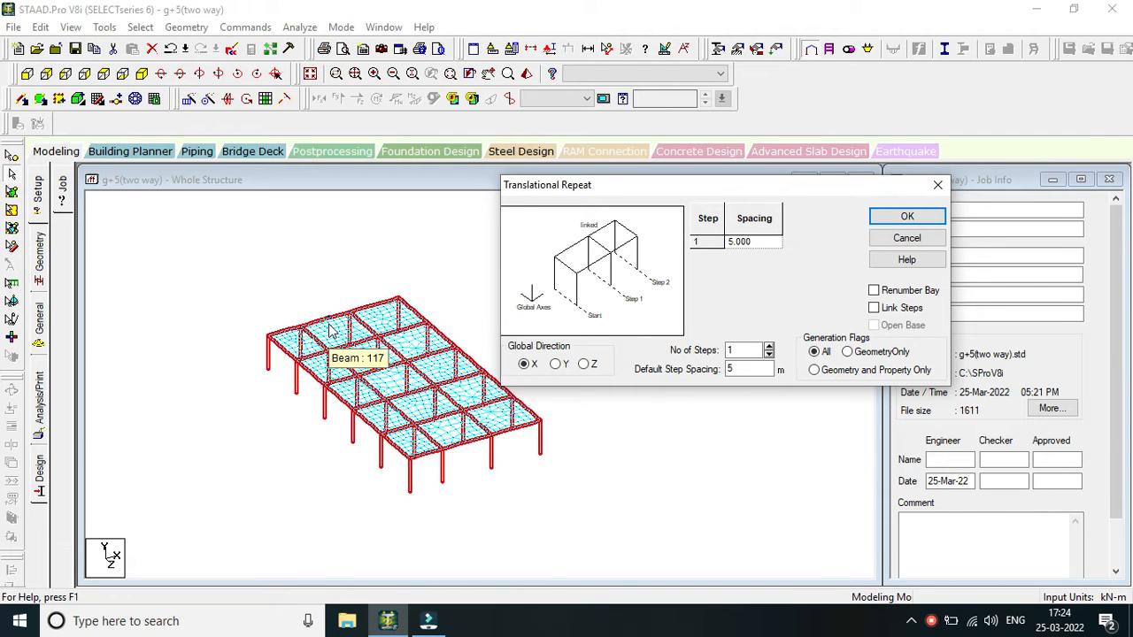
left_click(557, 364)
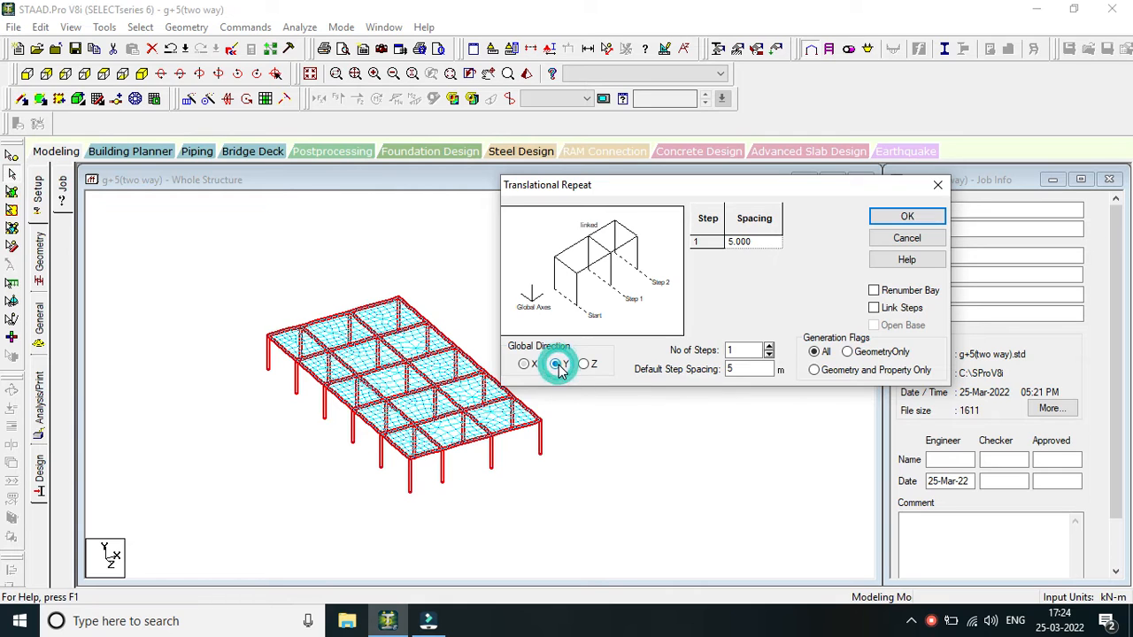
double_click(747, 350)
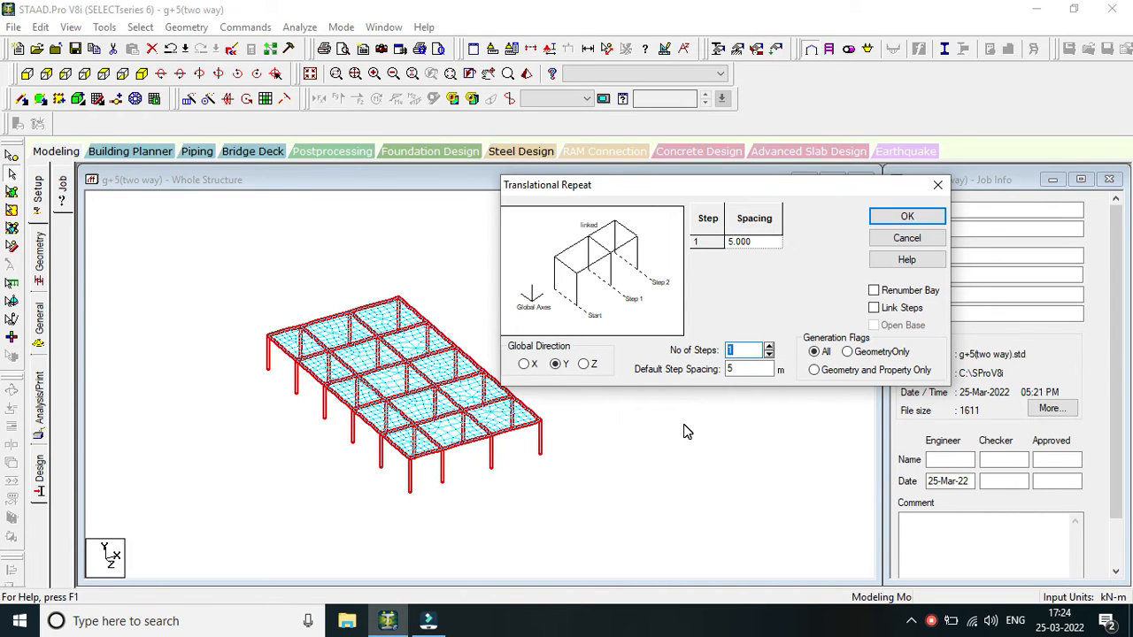
type("5")
double_click(730, 370)
type("3")
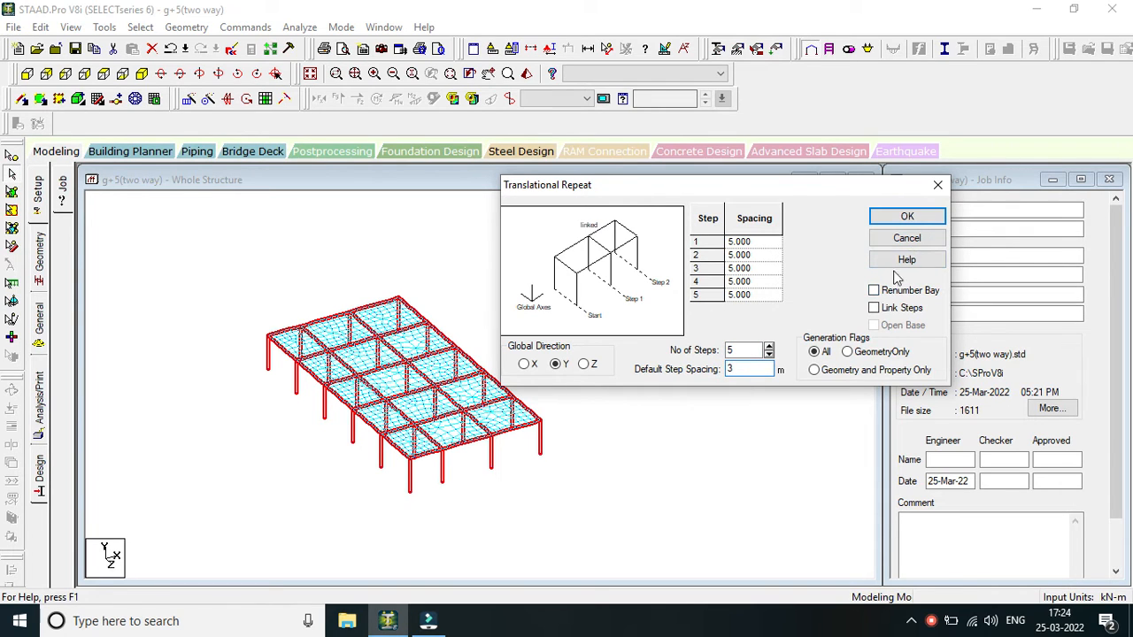
left_click(905, 219)
Check the repeated storeys and undo the translational repeat.
scroll(480, 418, "up", 3)
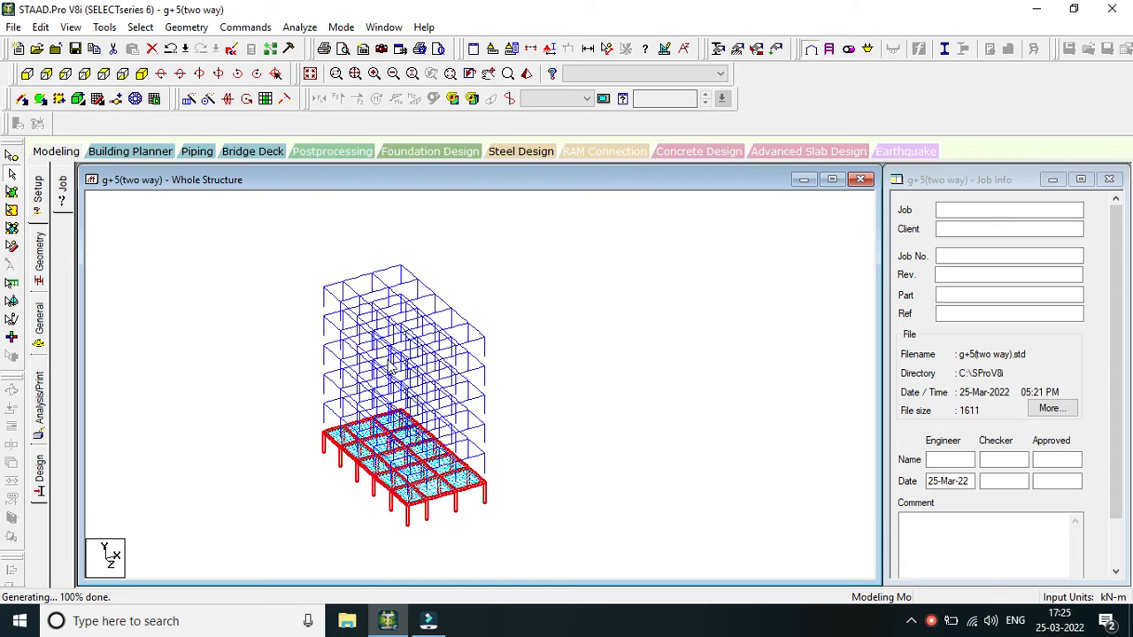
scroll(389, 364, "down", 3)
scroll(389, 365, "up", 3)
scroll(499, 396, "down", 1)
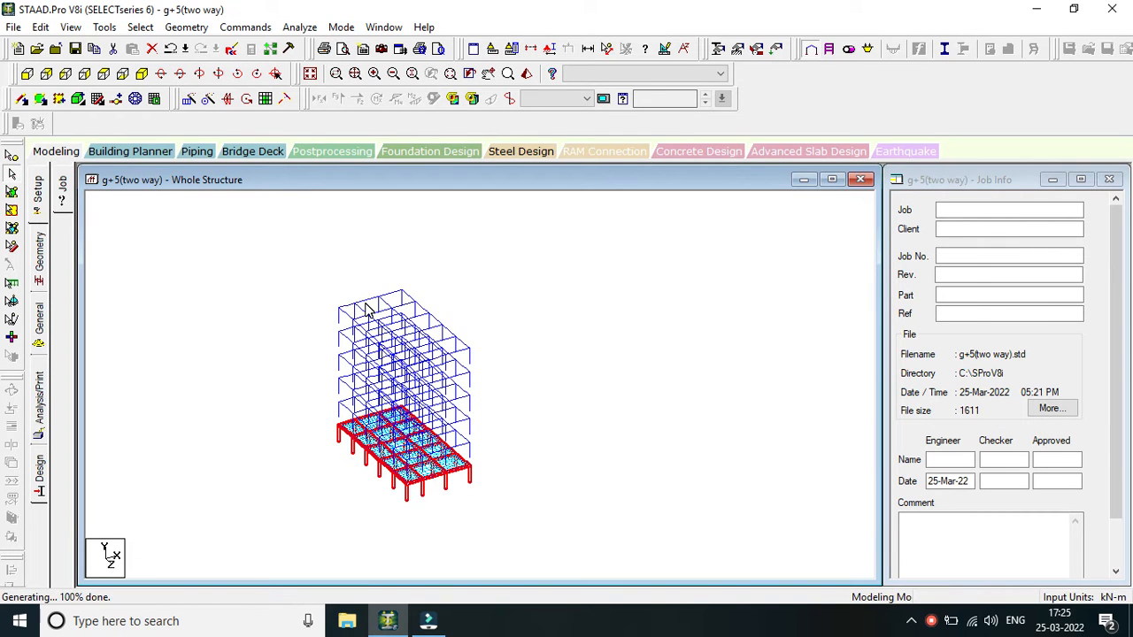
left_click(169, 48)
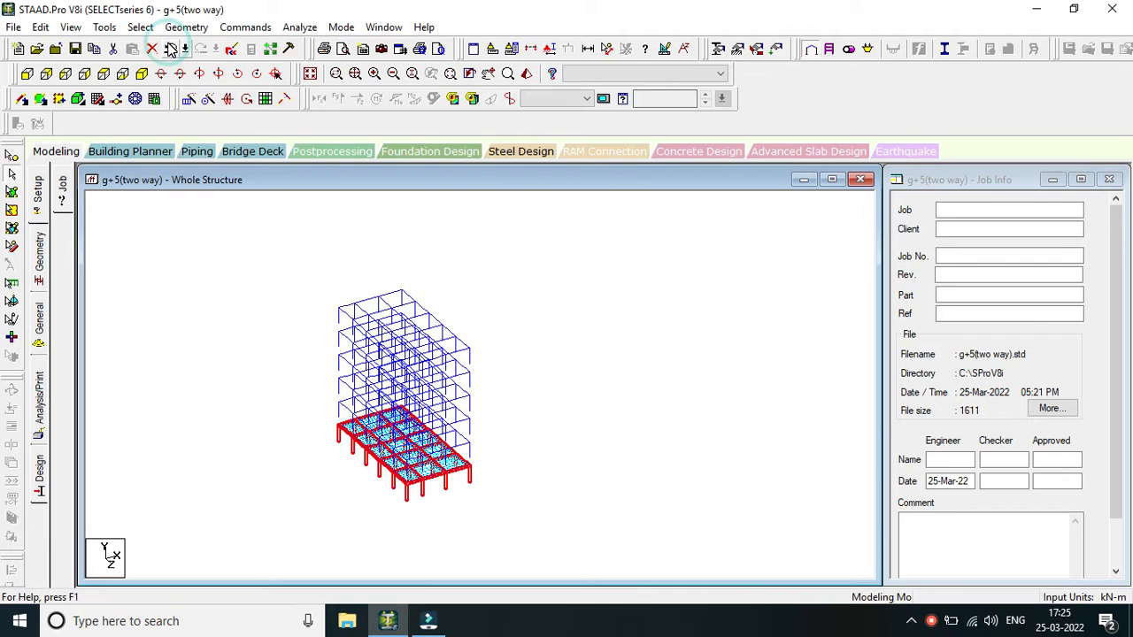
Repeat the selected frame members along global Y in 5 steps of 3 m with Link Steps enabled.
left_click(190, 98)
left_click(396, 384)
left_click(580, 372)
double_click(581, 373)
type("5")
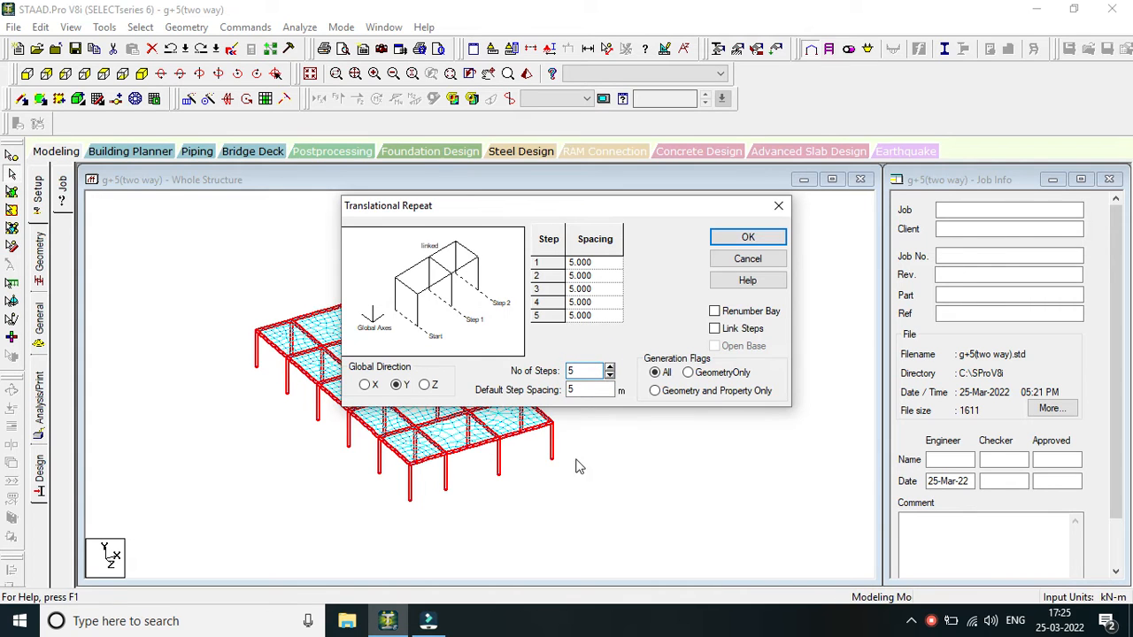
double_click(586, 389)
type("3")
left_click(714, 329)
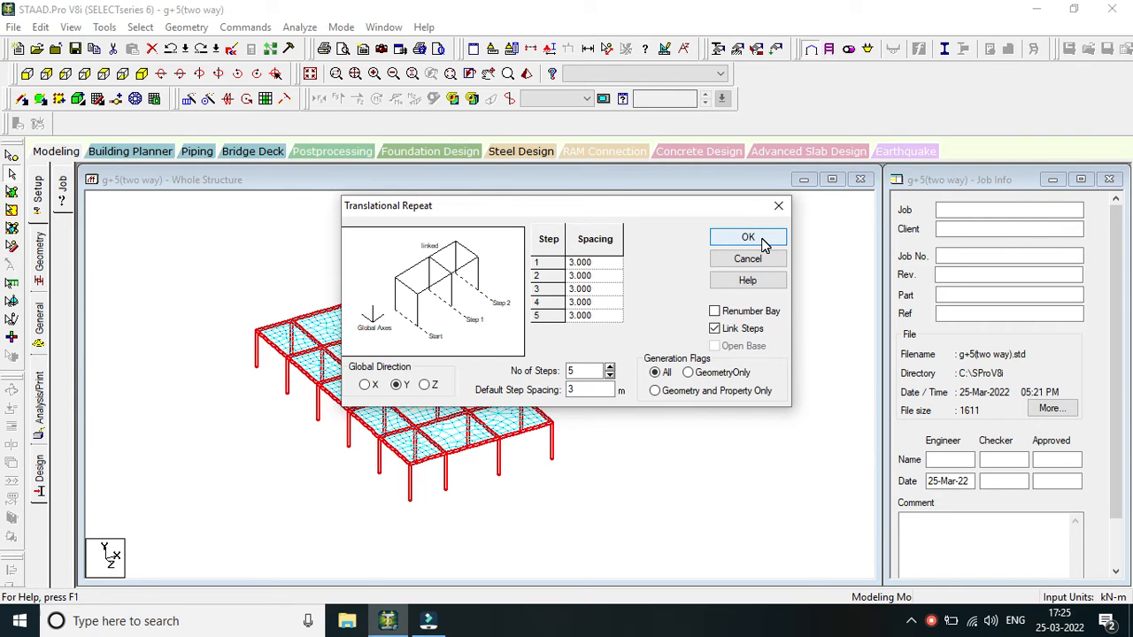
left_click(748, 238)
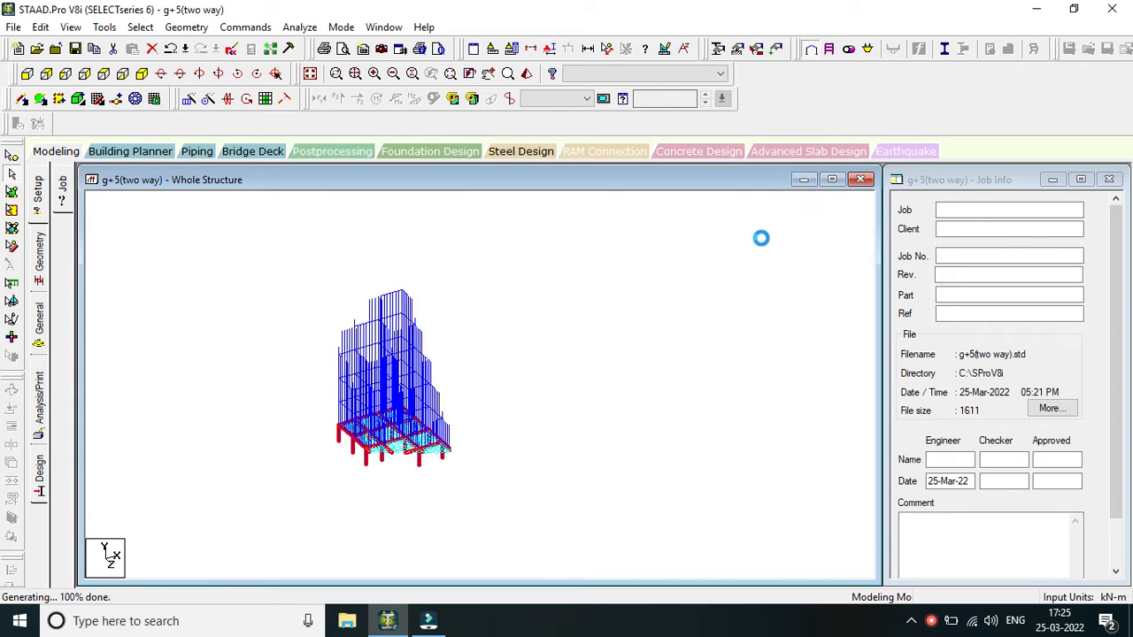
Inspect the repeated frame and its linking members in the wireframe and a 3D rendered view, and close the rendering.
scroll(541, 361, "up", 1)
left_click(532, 380)
scroll(531, 381, "up", 2)
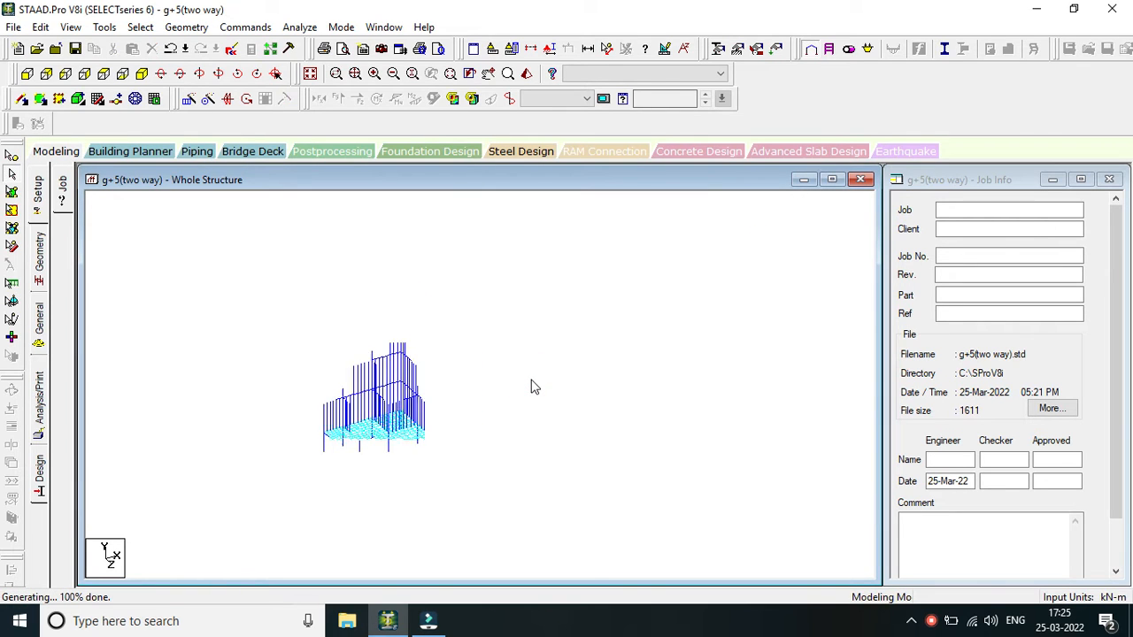
left_click(526, 75)
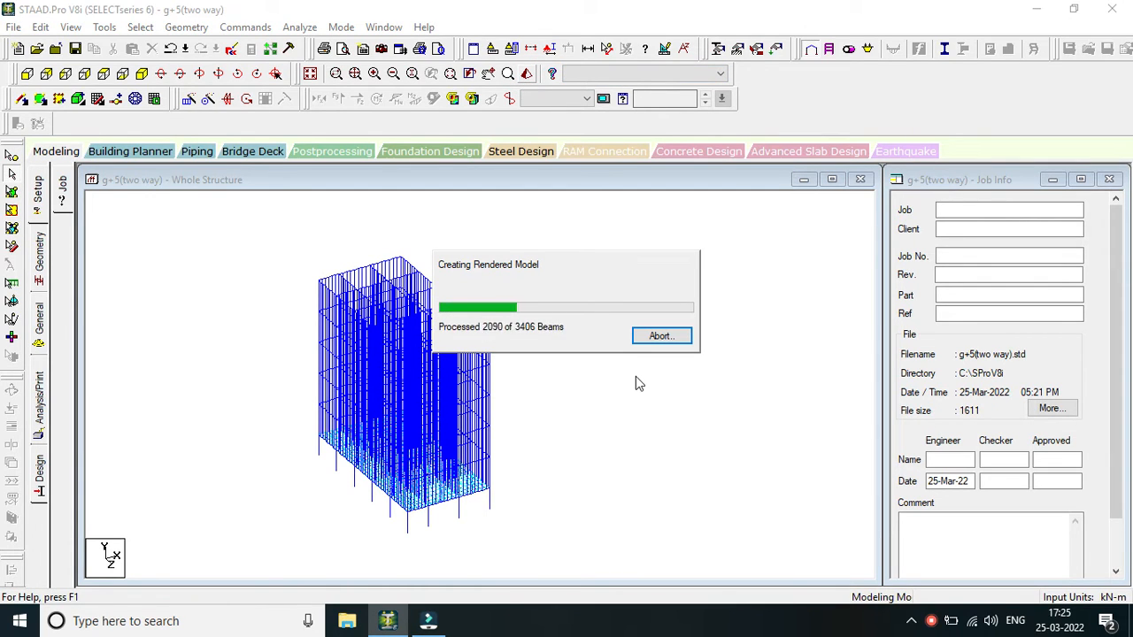
left_click_drag(717, 419, 991, 319)
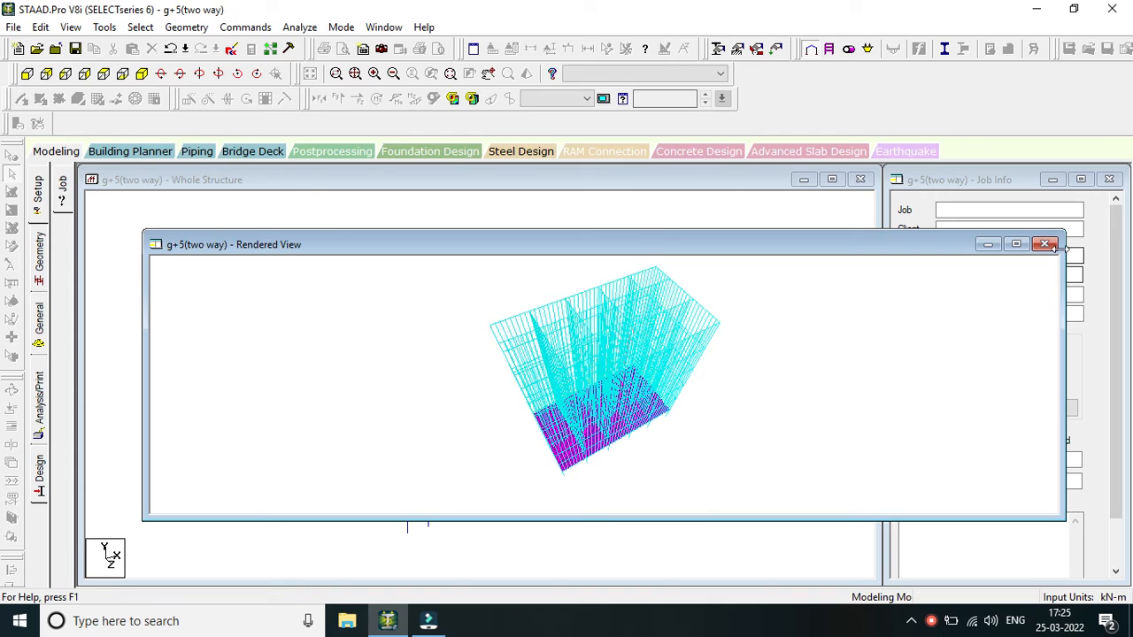
left_click(1047, 245)
scroll(434, 494, "up", 3)
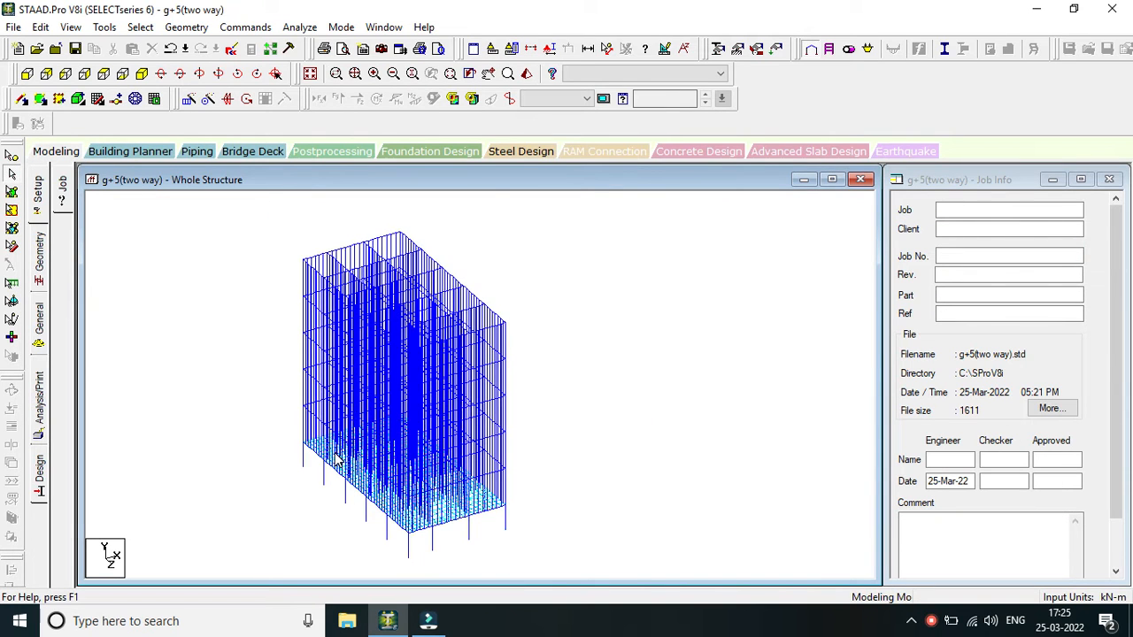
scroll(351, 308, "down", 1)
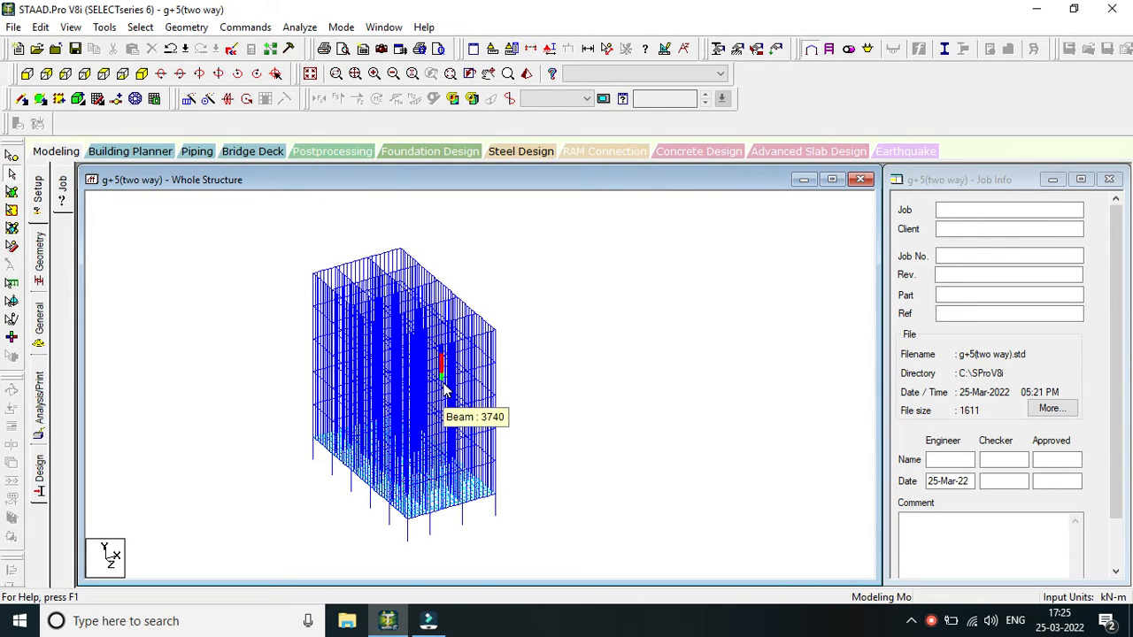
scroll(425, 407, "down", 3)
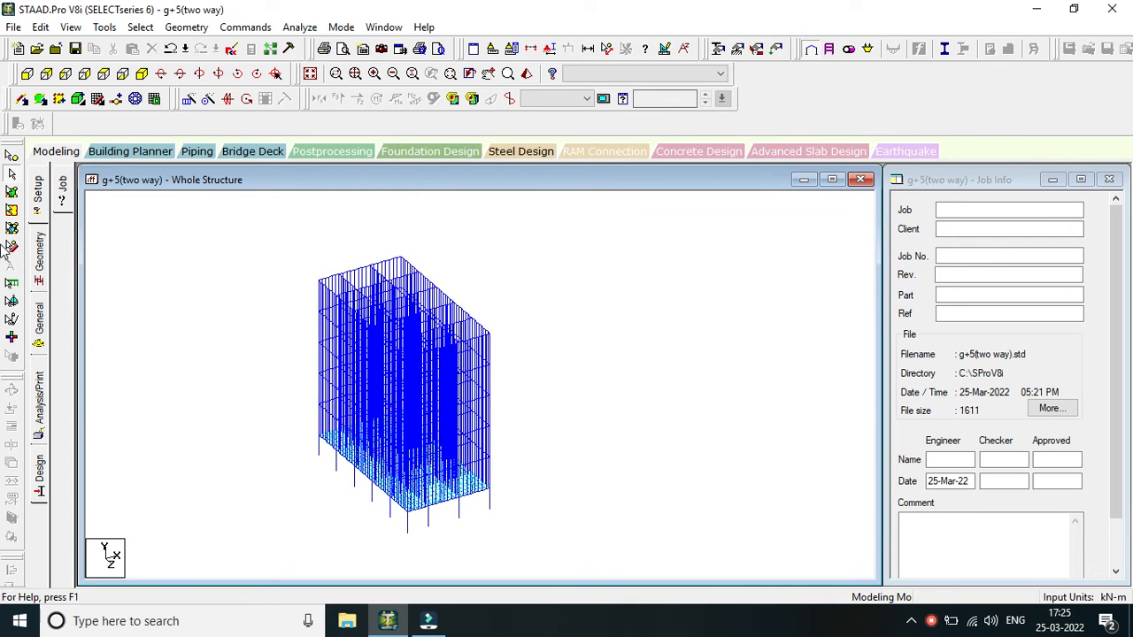
Select all plates of the lowest slab and repeat them along global Y in 5 steps of 3 m without linking the steps.
left_click(11, 191)
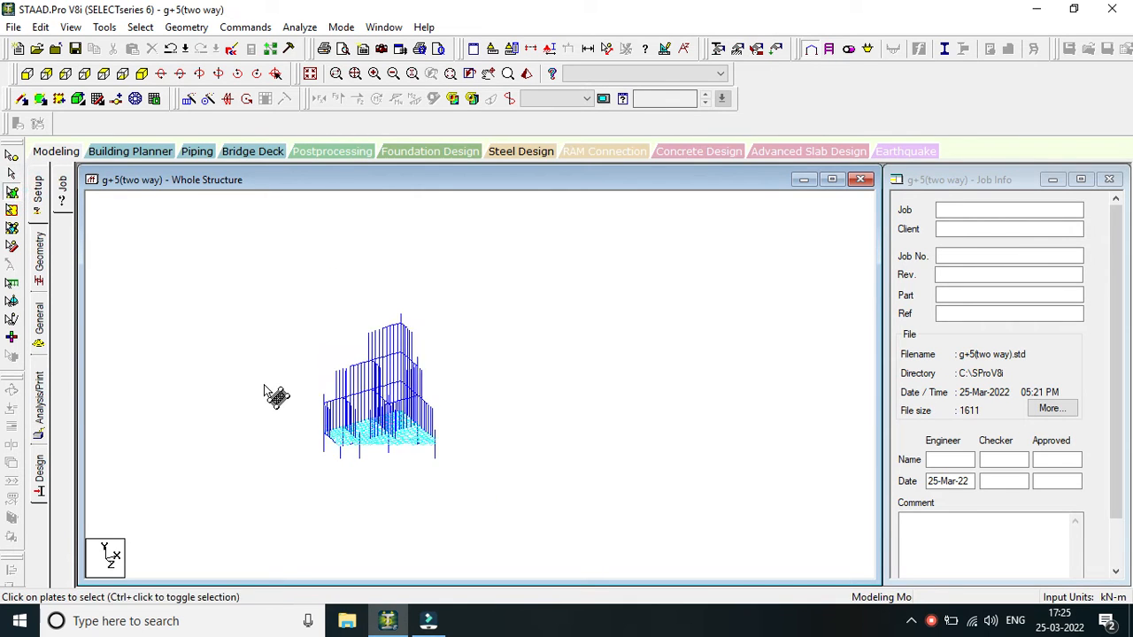
left_click_drag(264, 360, 514, 526)
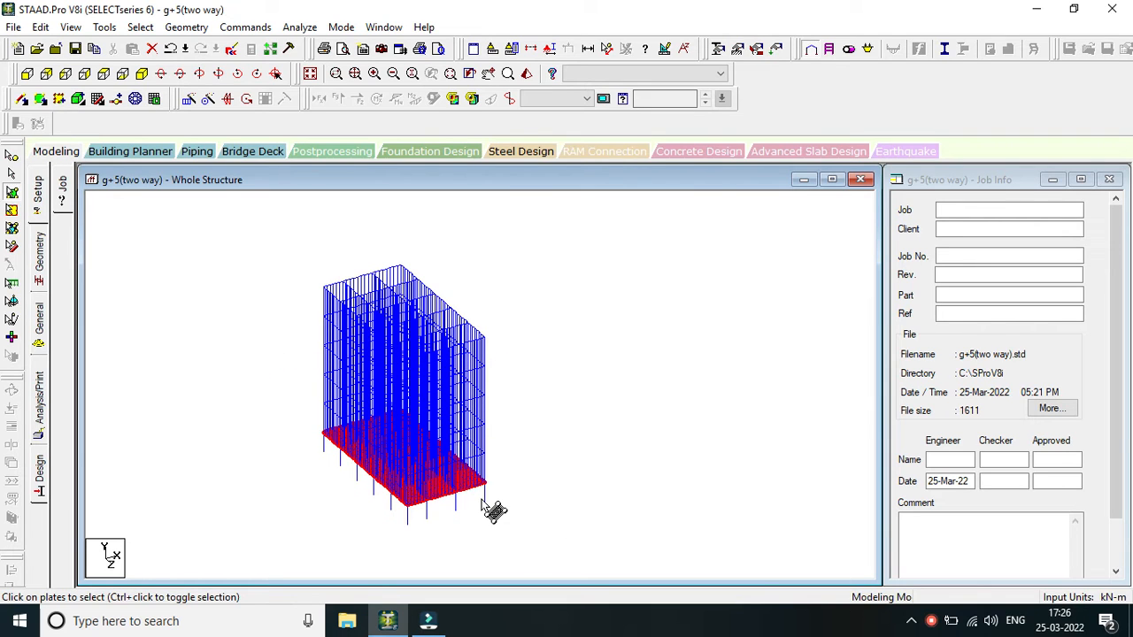
left_click(195, 100)
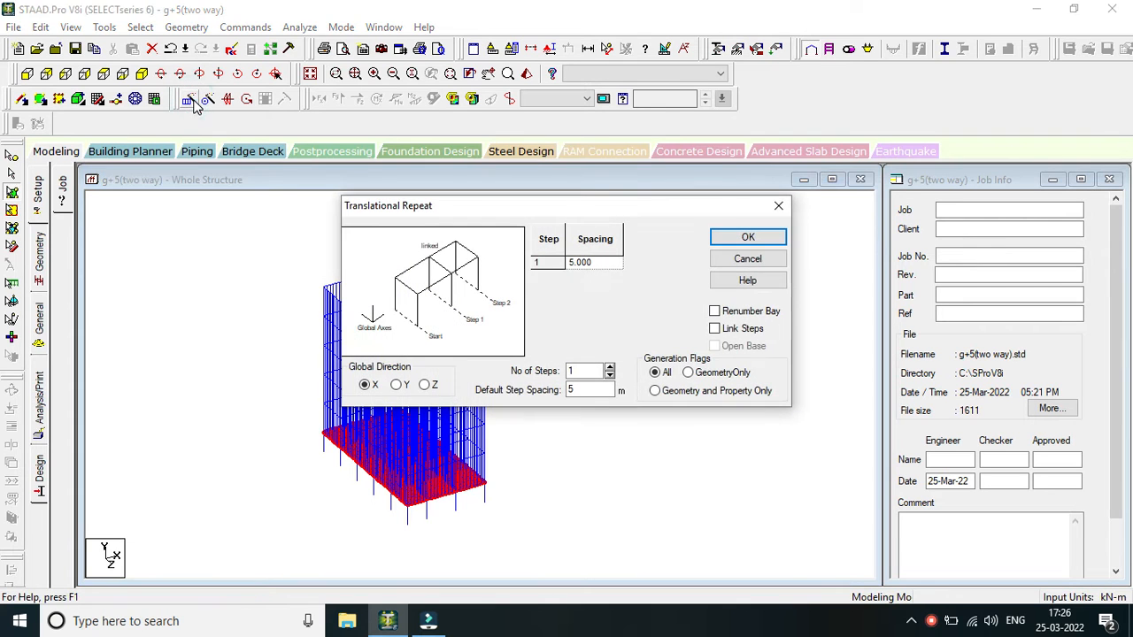
left_click_drag(573, 220, 703, 180)
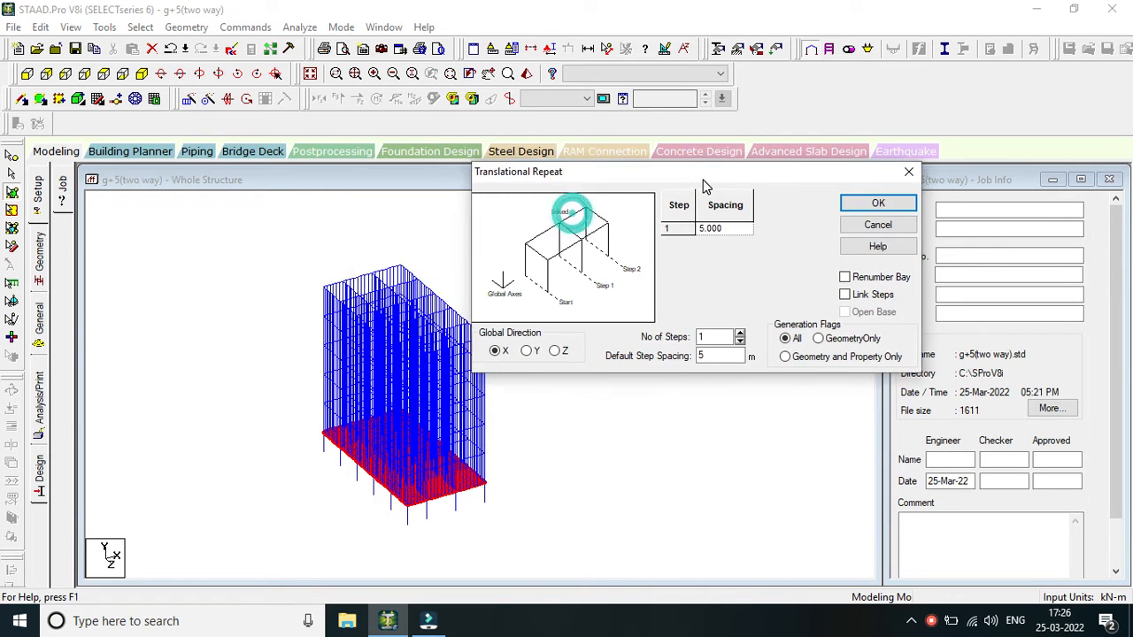
left_click(532, 350)
double_click(712, 336)
type("5")
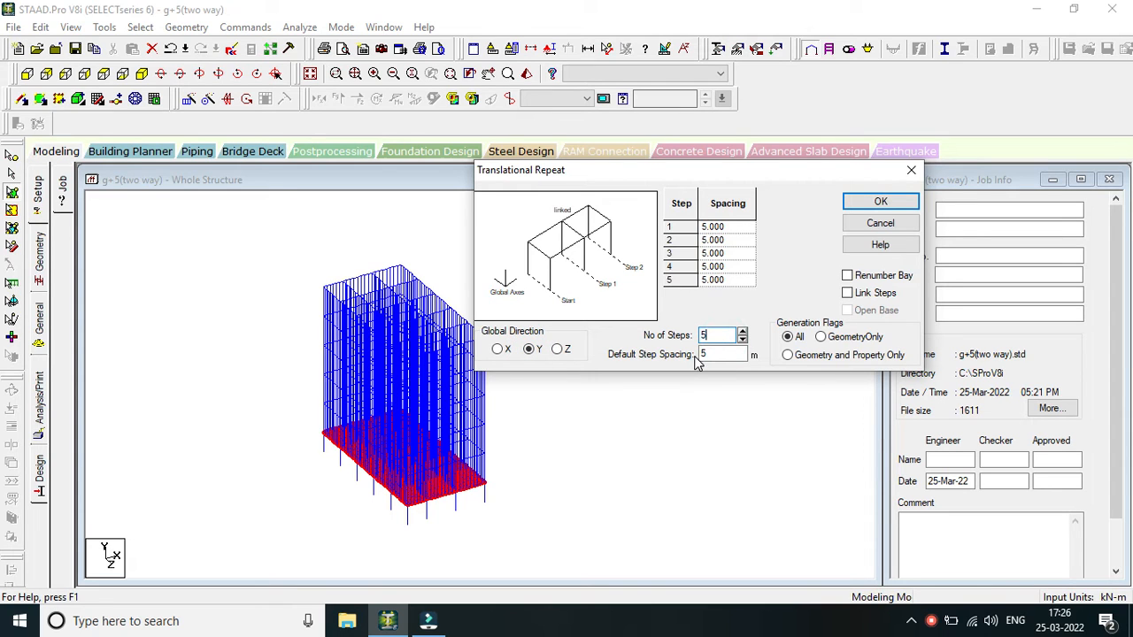
double_click(712, 355)
type("3")
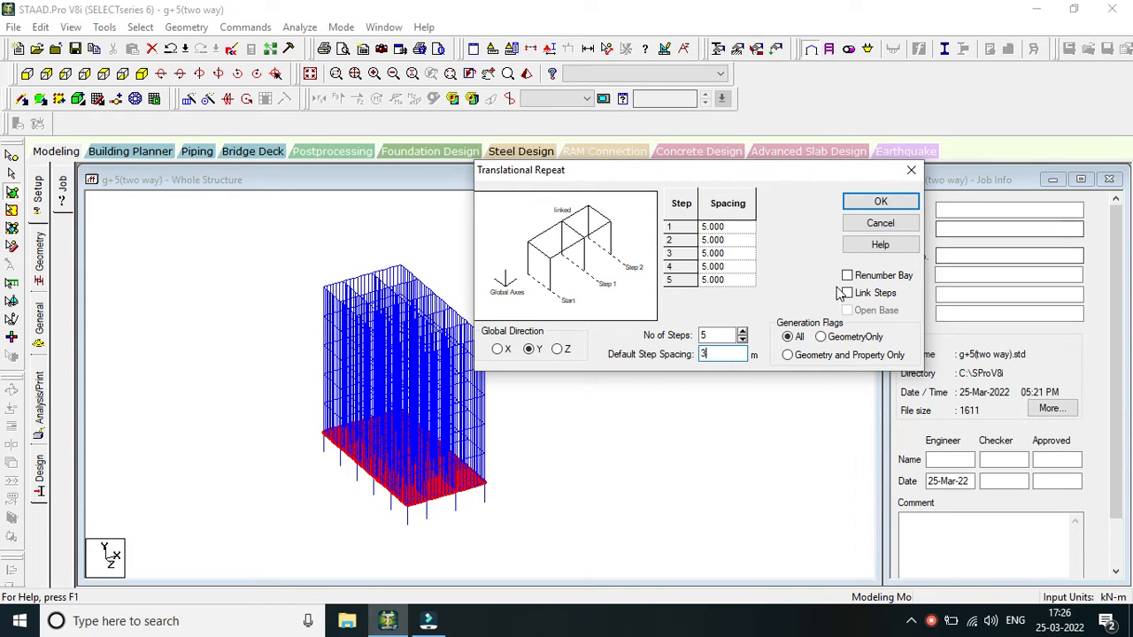
left_click_drag(778, 175, 841, 168)
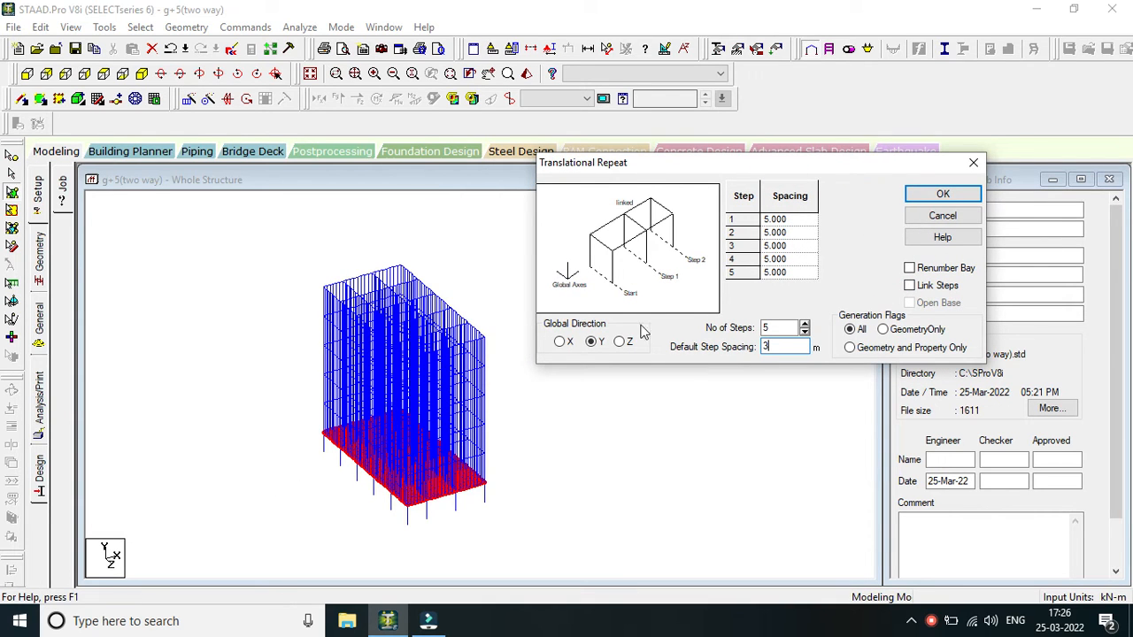
left_click(944, 195)
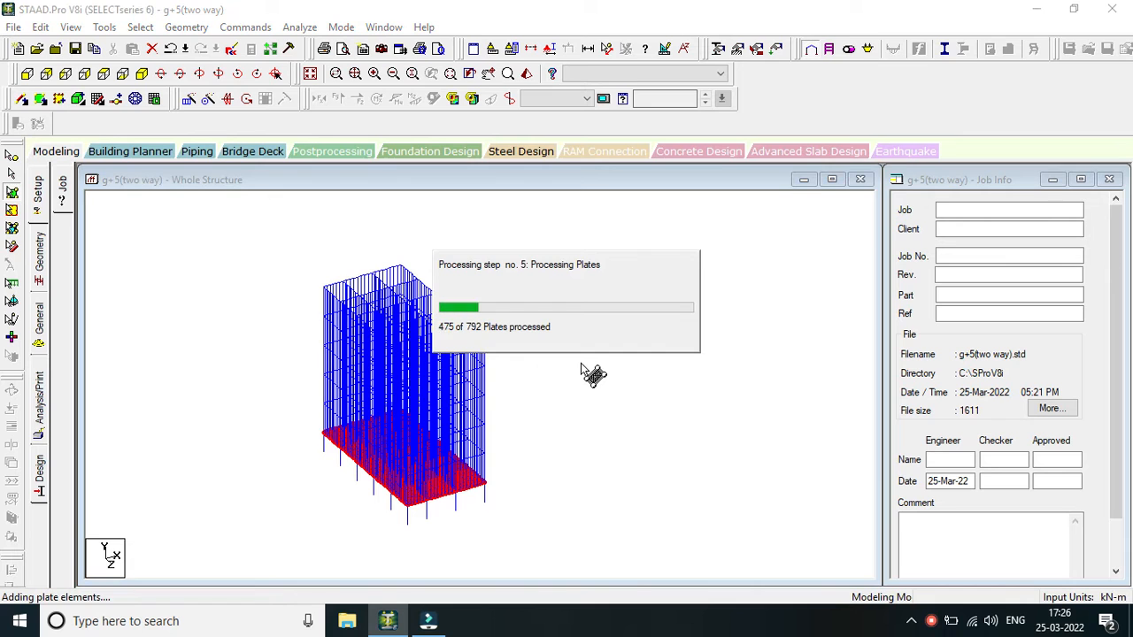
Allow Auto Save to save the file, and select the slab plates on all floor levels.
left_click(568, 344)
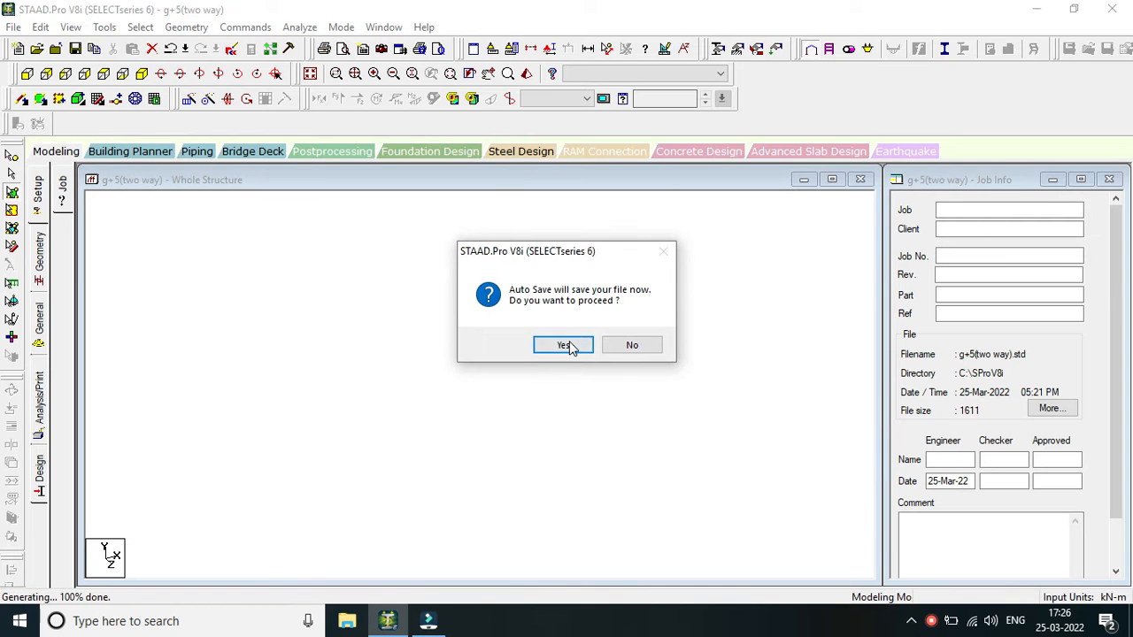
left_click(467, 330)
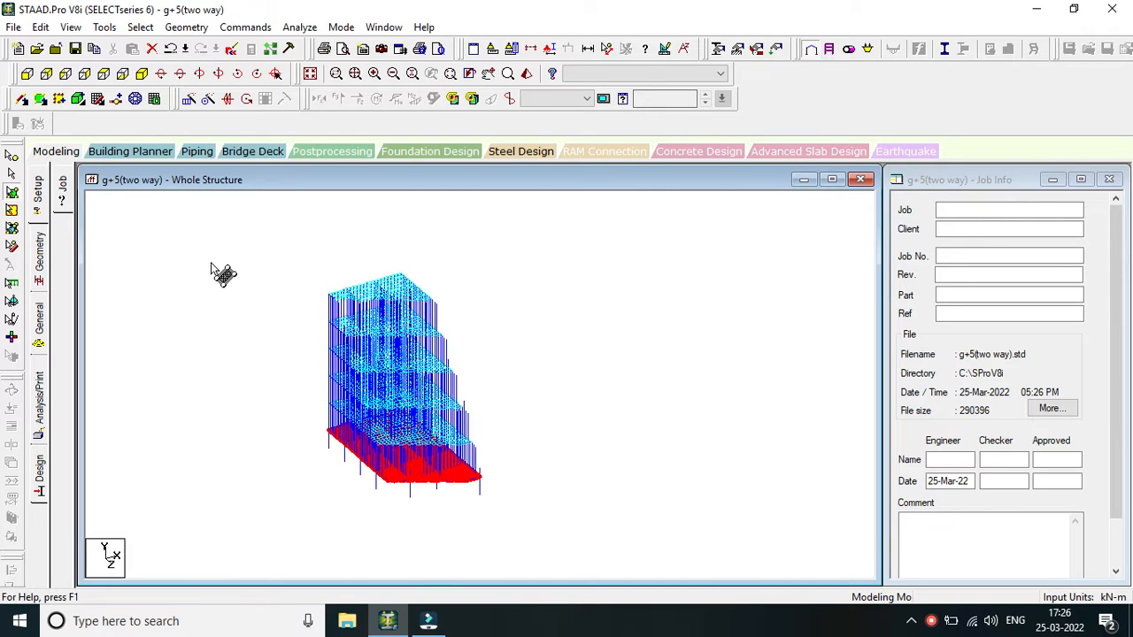
left_click_drag(226, 261, 548, 538)
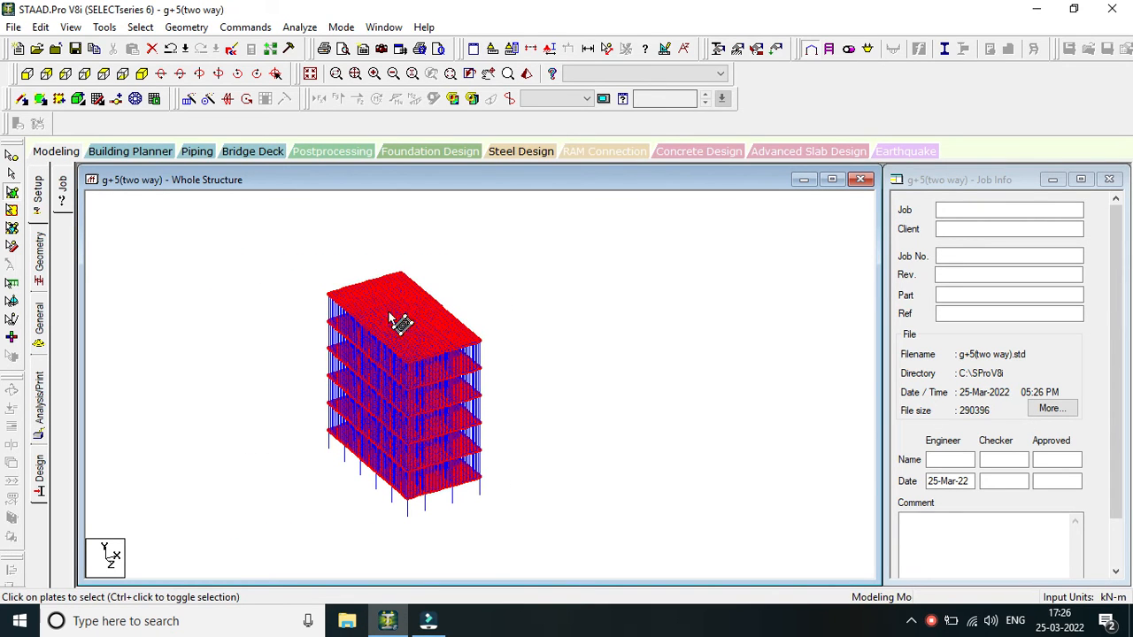
scroll(377, 364, "up", 1)
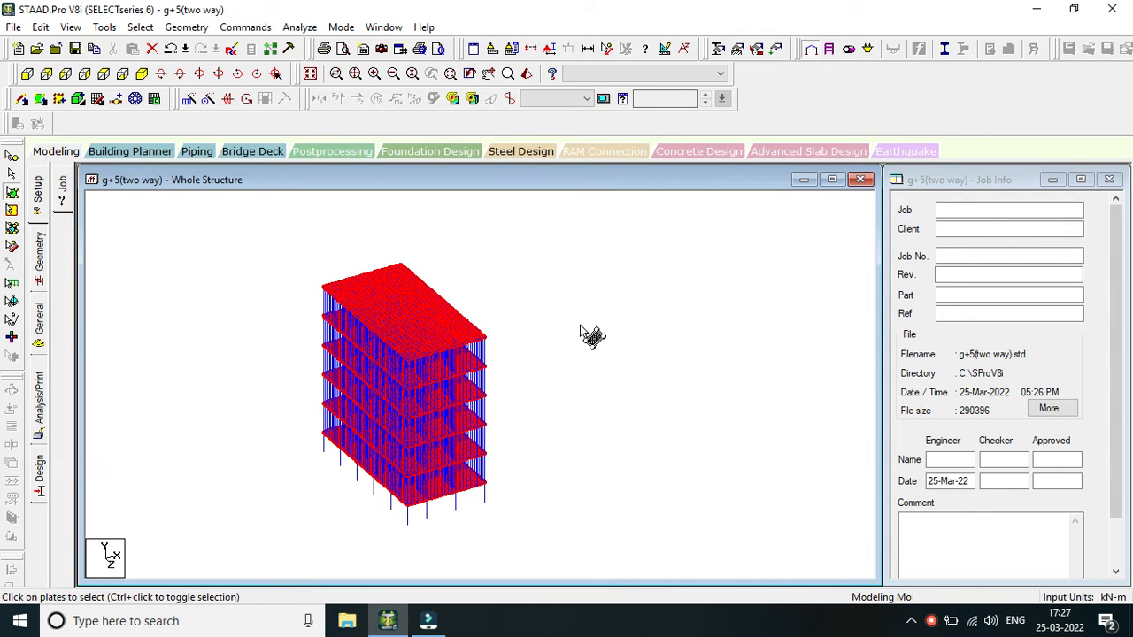
scroll(467, 343, "up", 3)
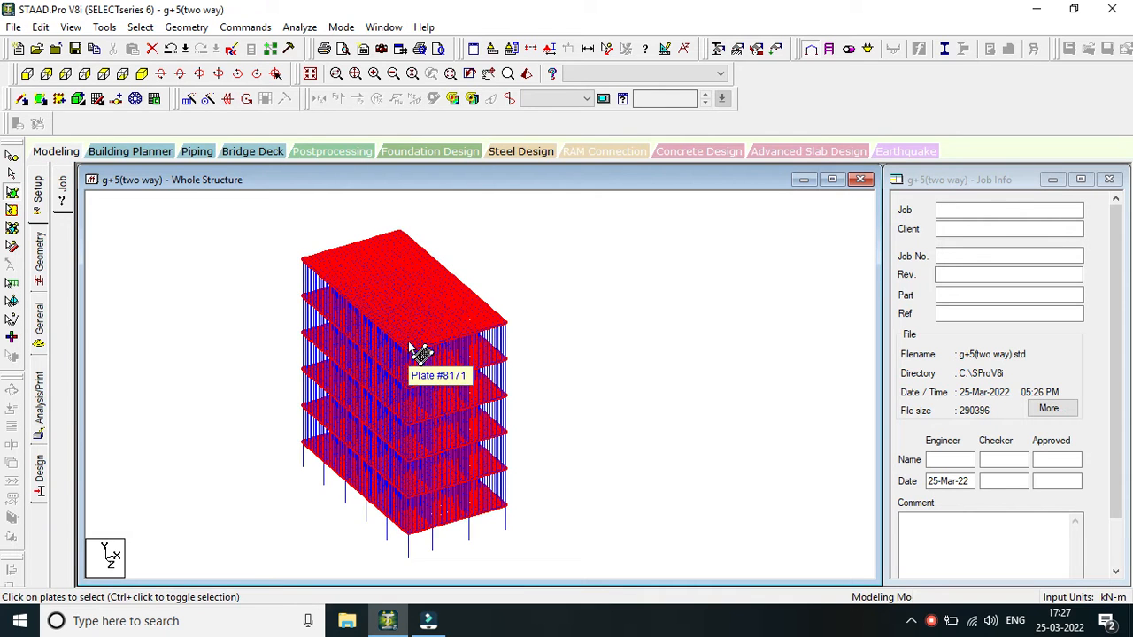
scroll(416, 350, "down", 1)
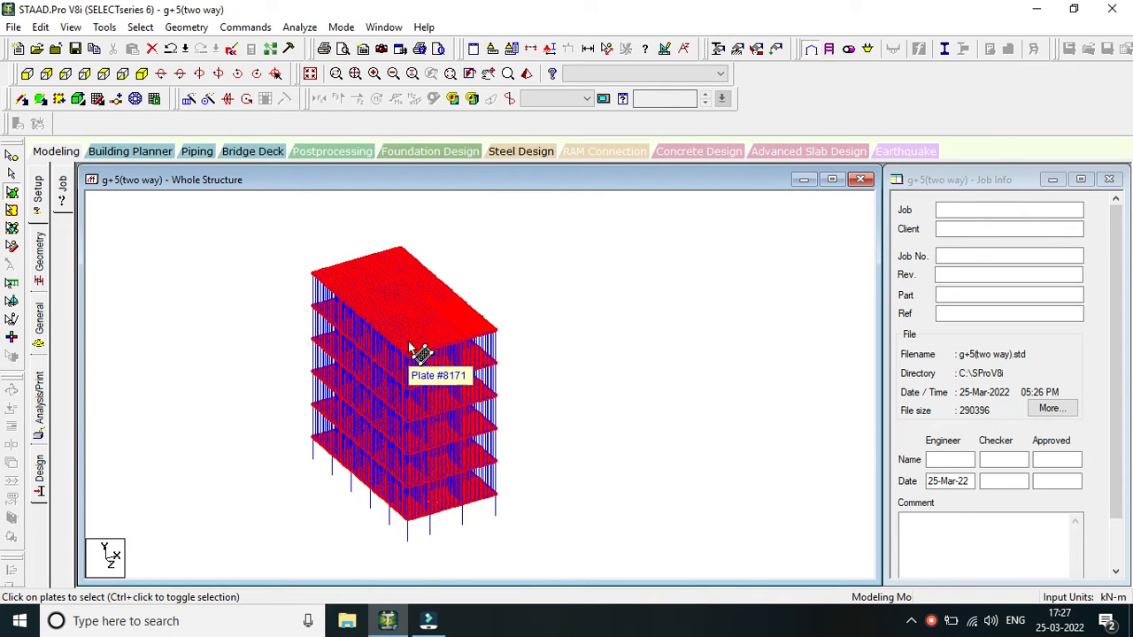
left_click(931, 621)
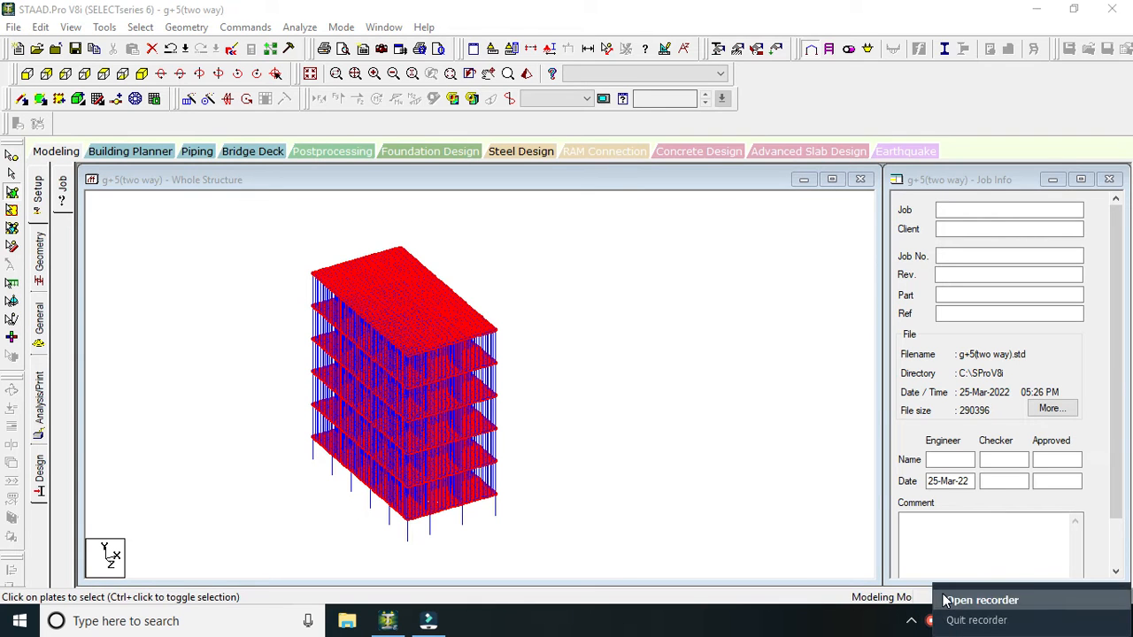
left_click(978, 600)
left_click(1072, 508)
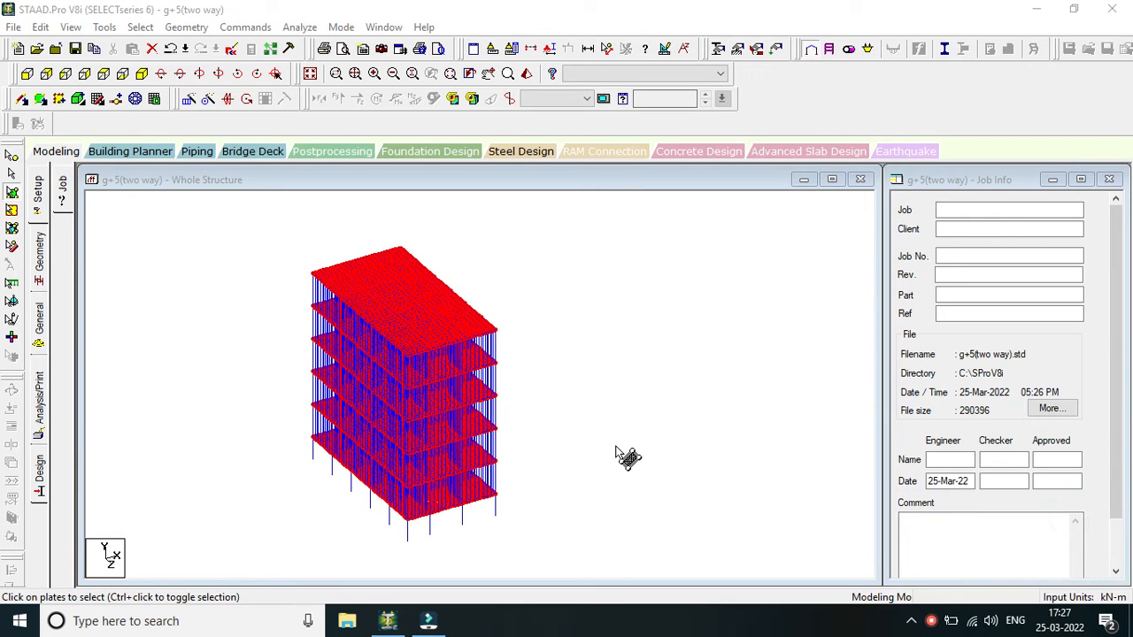
Clear the selection of the slab plates on all floor levels and return to the general selection cursor.
middle_click(593, 404)
middle_click_drag(594, 404, 651, 359)
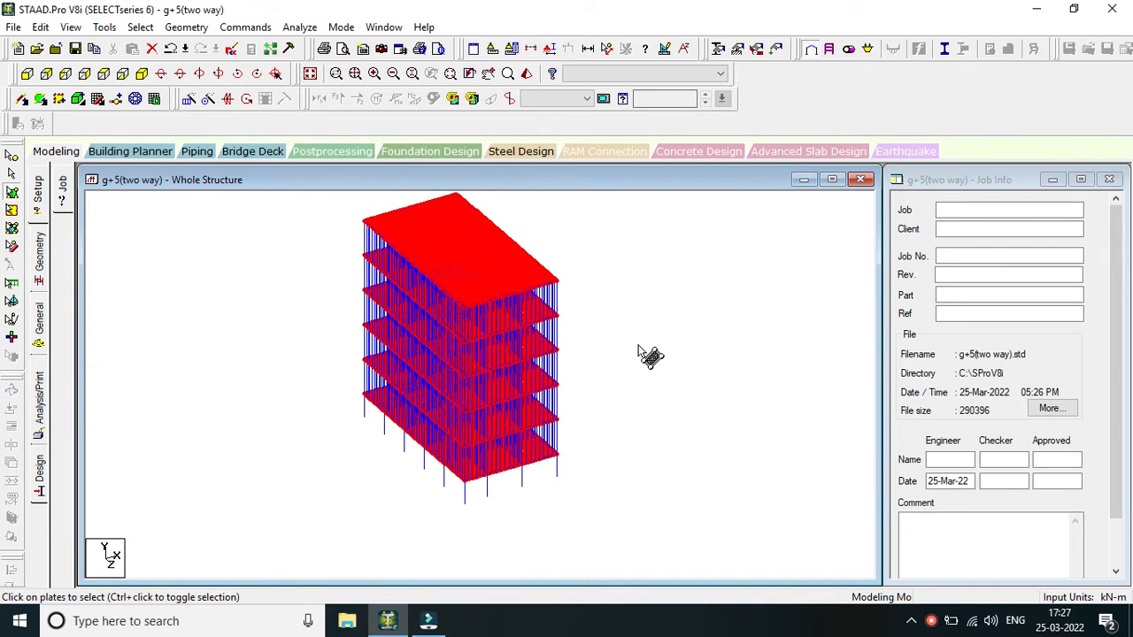
key("Escape")
left_click(635, 346)
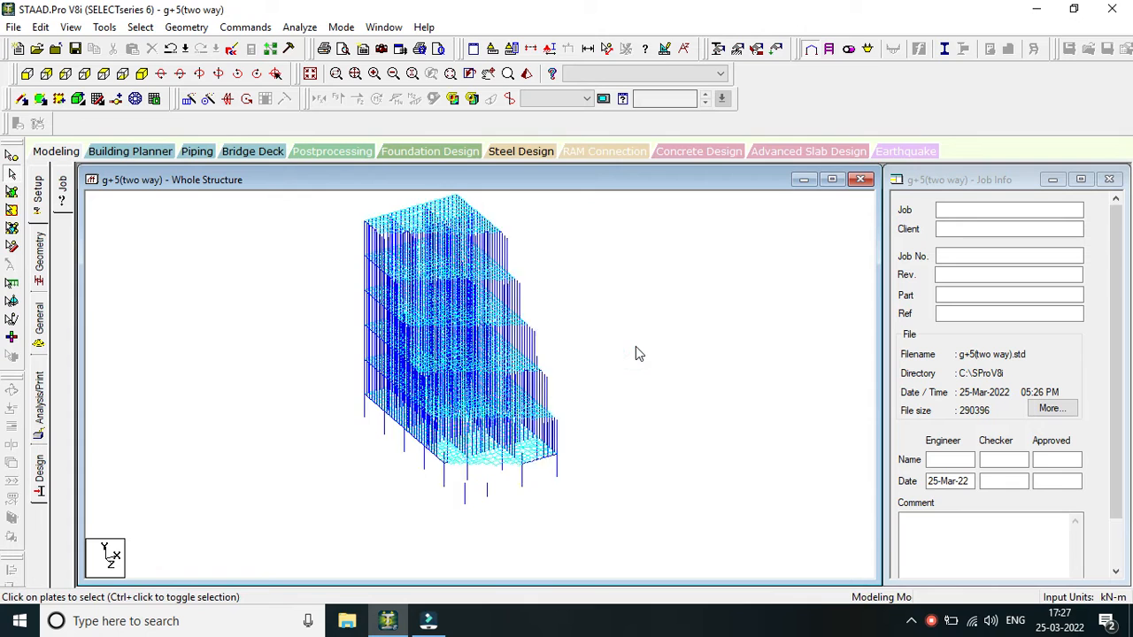
scroll(636, 346, "up", 1)
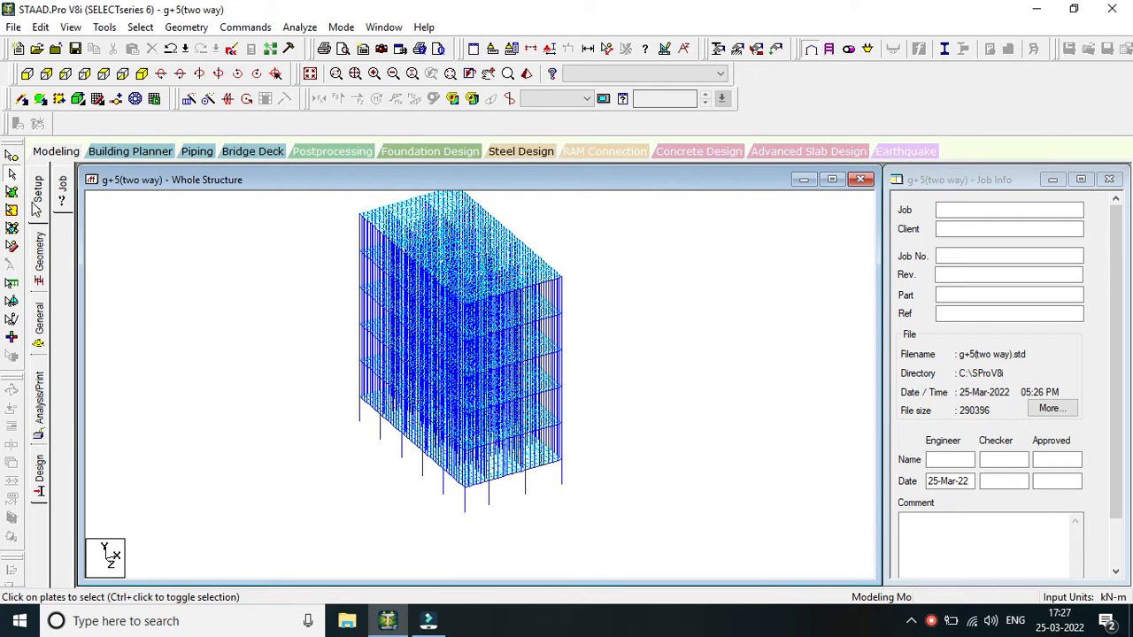
left_click(39, 257)
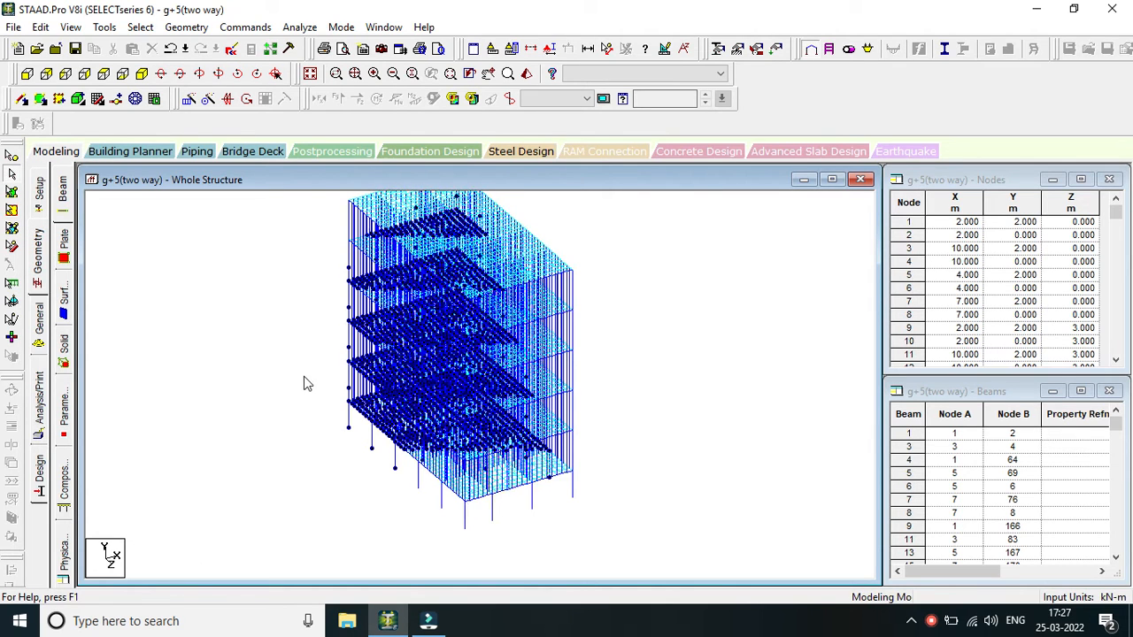
left_click(347, 267)
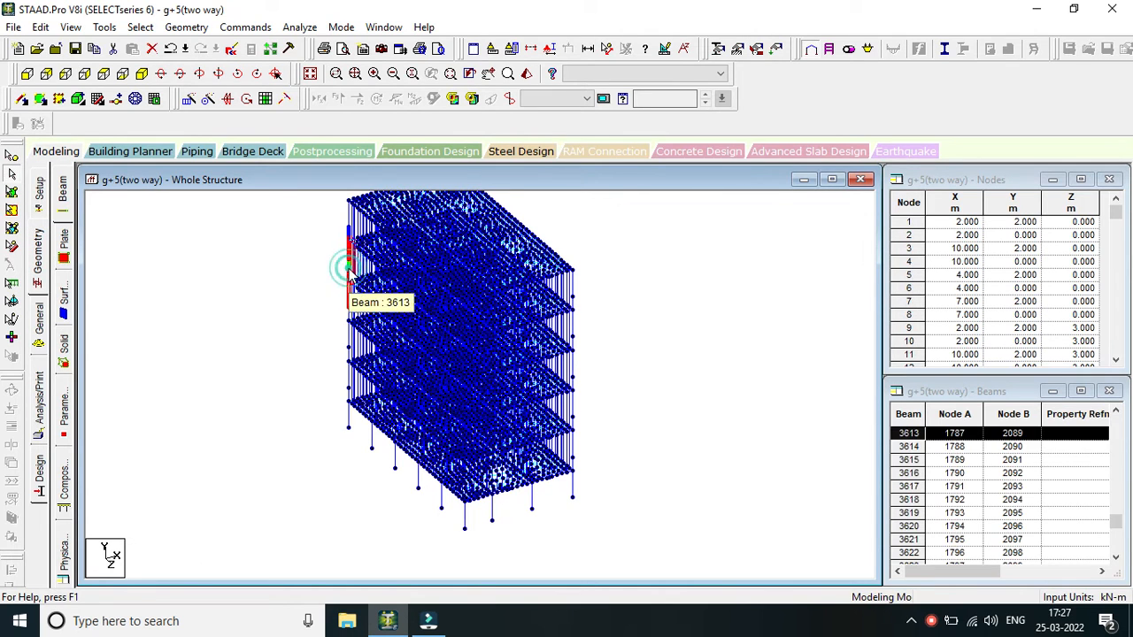
left_click(616, 250)
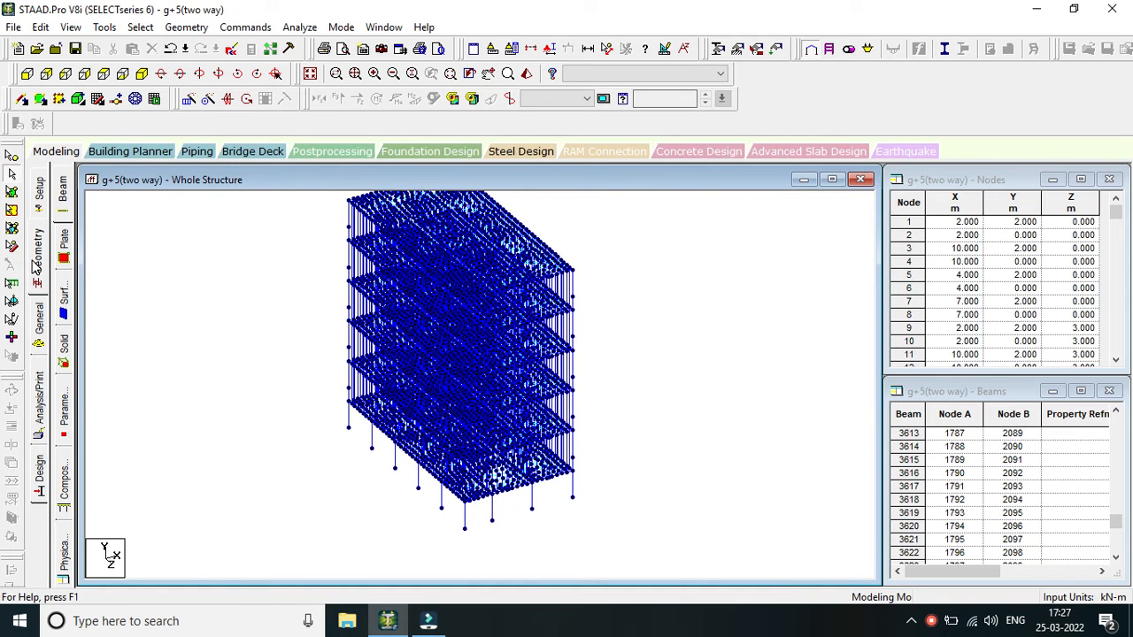
Define a rectangular concrete section property with YD 0.45 m and ZD 0.30 m, and add it to the structure's properties.
left_click(40, 317)
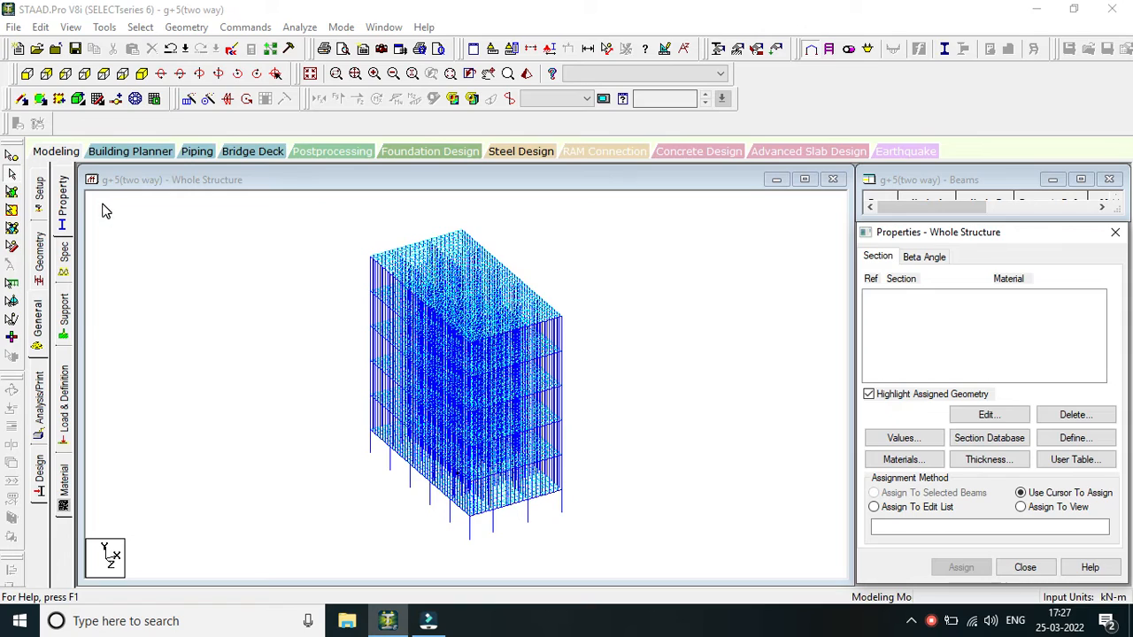
left_click(66, 202)
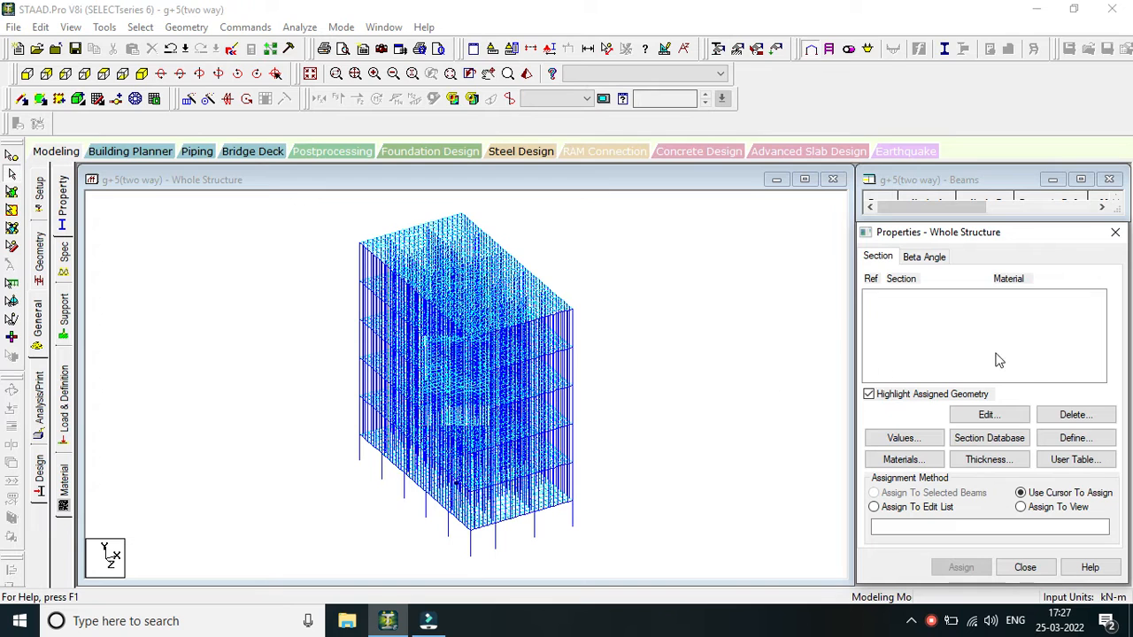
left_click(1072, 438)
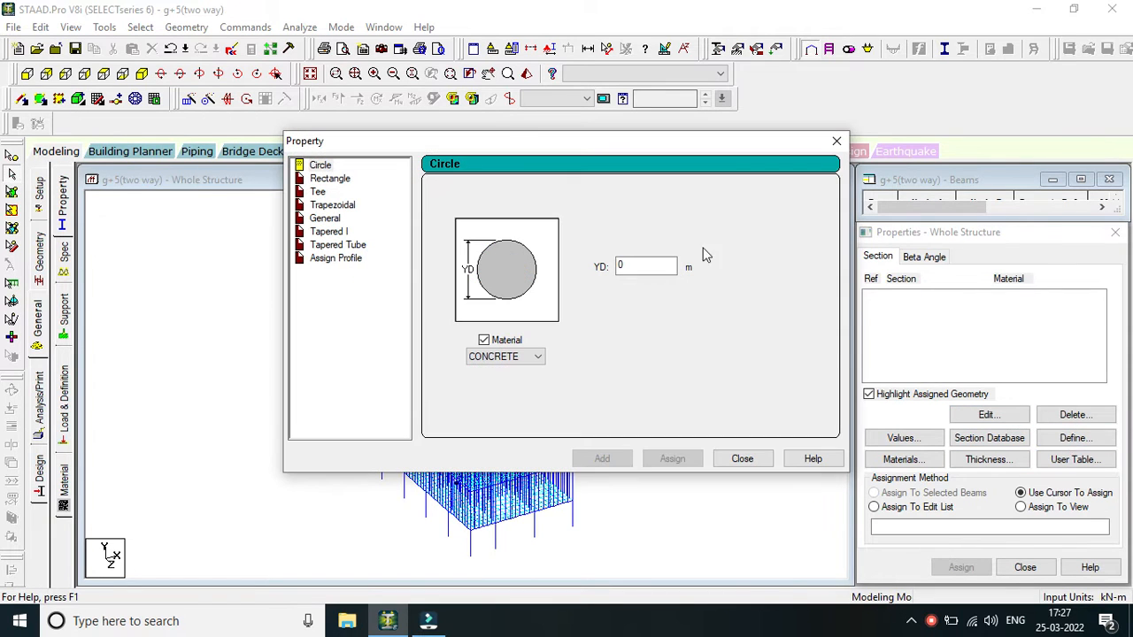
left_click_drag(525, 141, 838, 176)
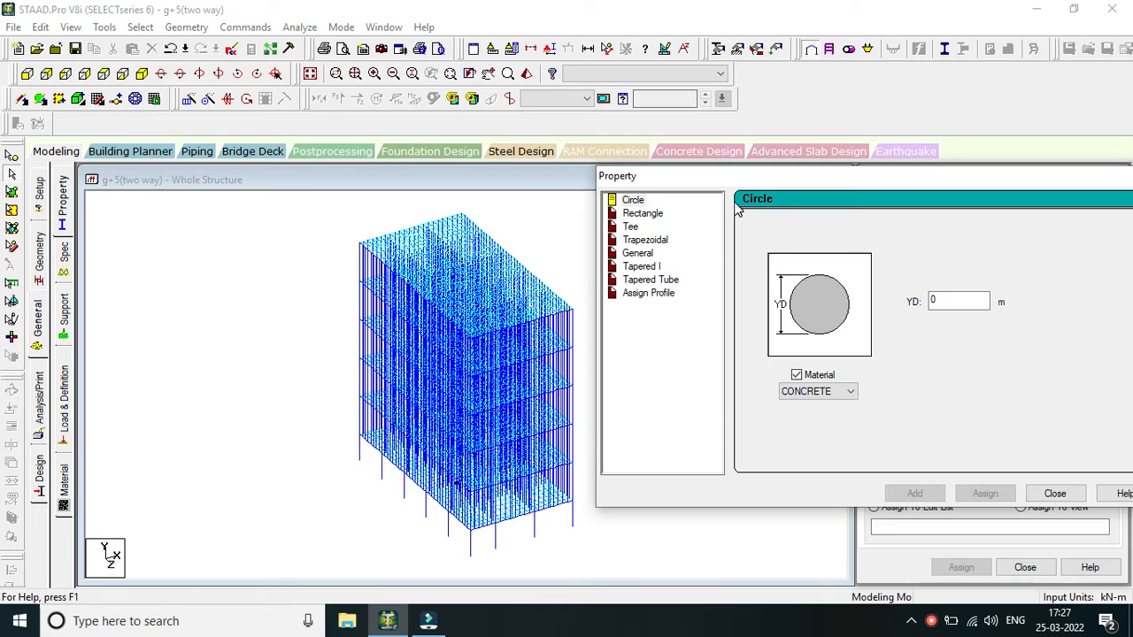
left_click(639, 215)
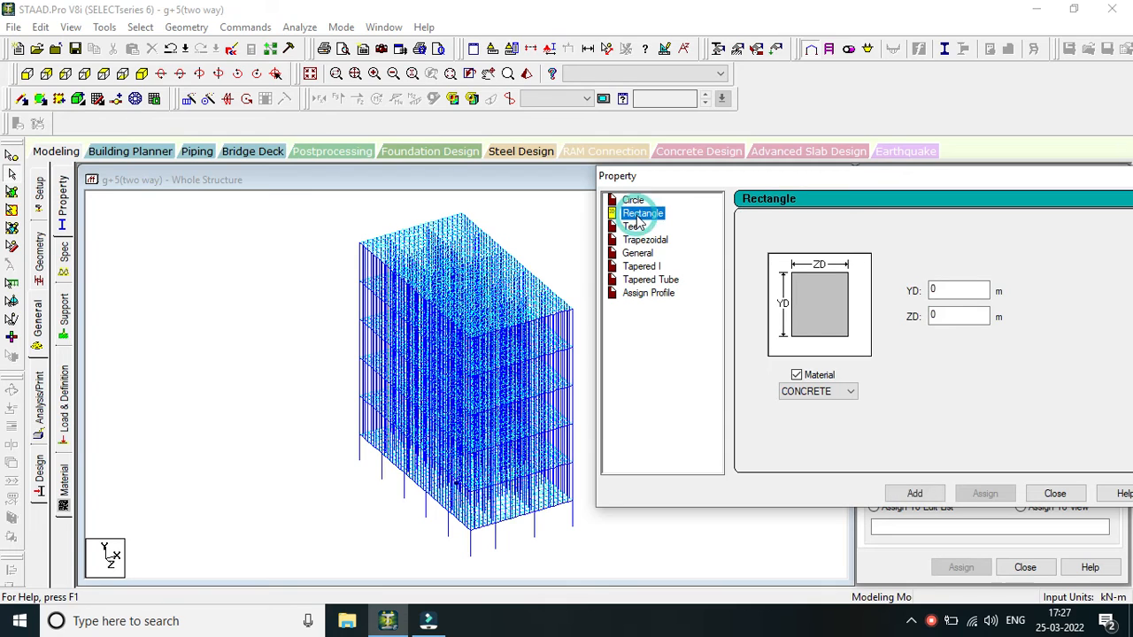
double_click(954, 288)
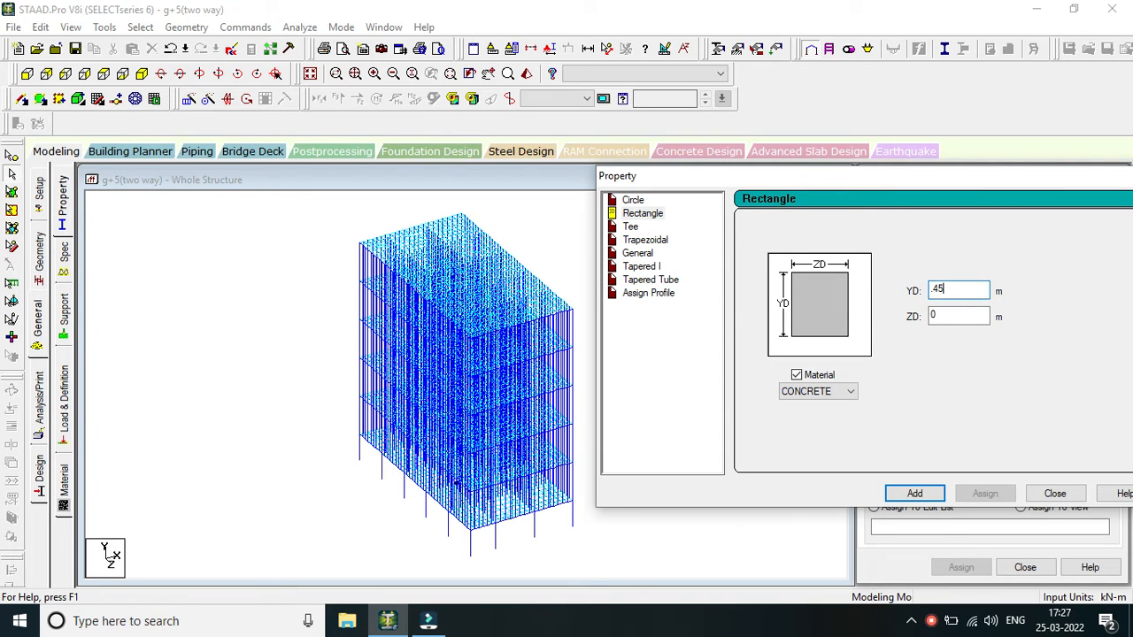
left_click(971, 313)
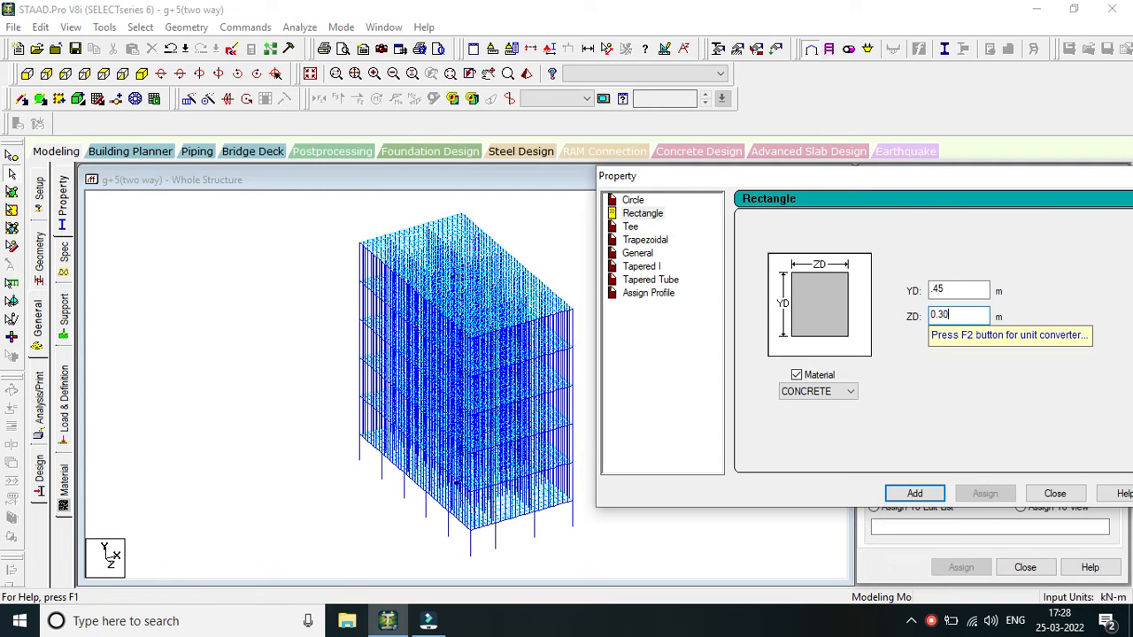
key("Return")
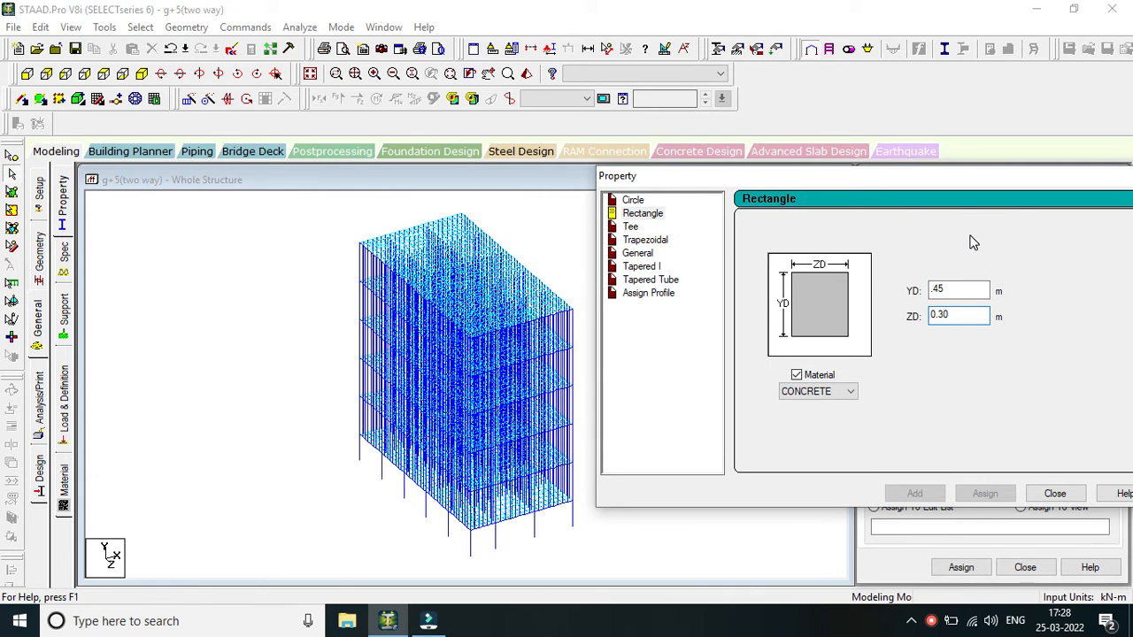
Add a second rectangular concrete section with YD 0.30 m and ZD 0.30 m, and finish defining sections.
left_click(936, 286)
type(".45")
left_click(957, 291)
key("BackSpace")
key("BackSpace")
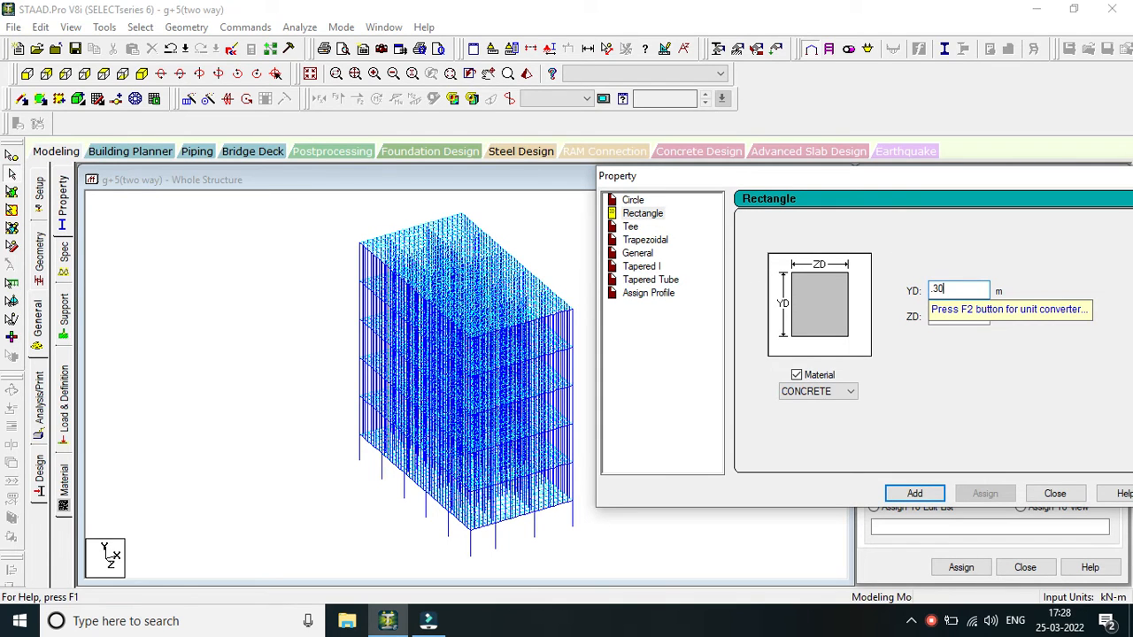
left_click(929, 492)
left_click(1054, 494)
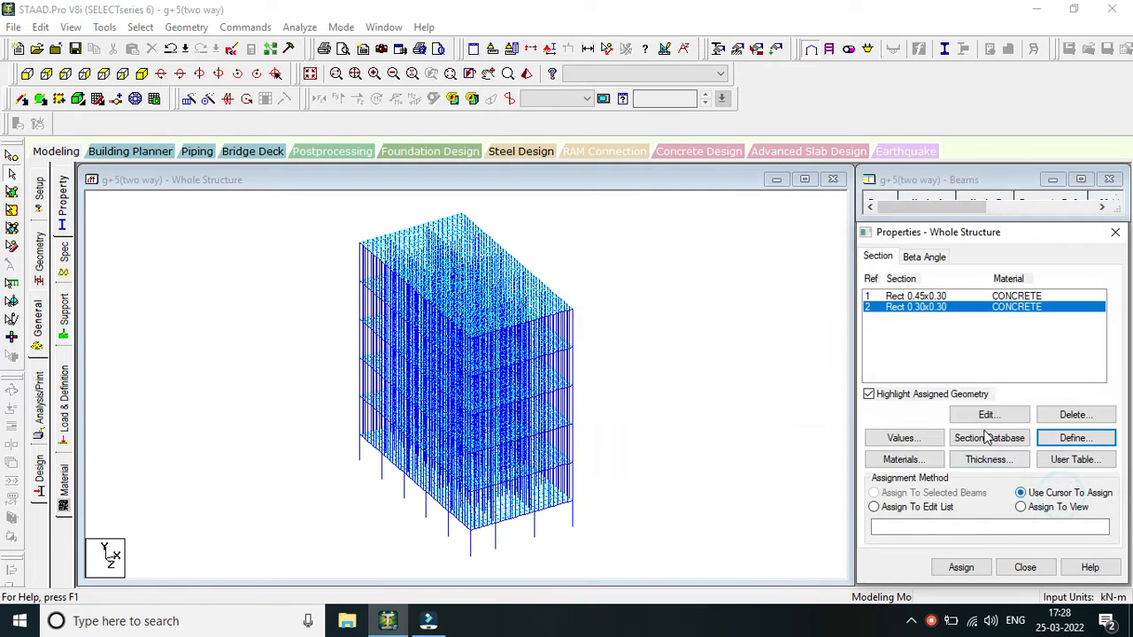
Compare the surface thickness and plate element thickness options, and leave the definition without adding a property.
left_click(961, 296)
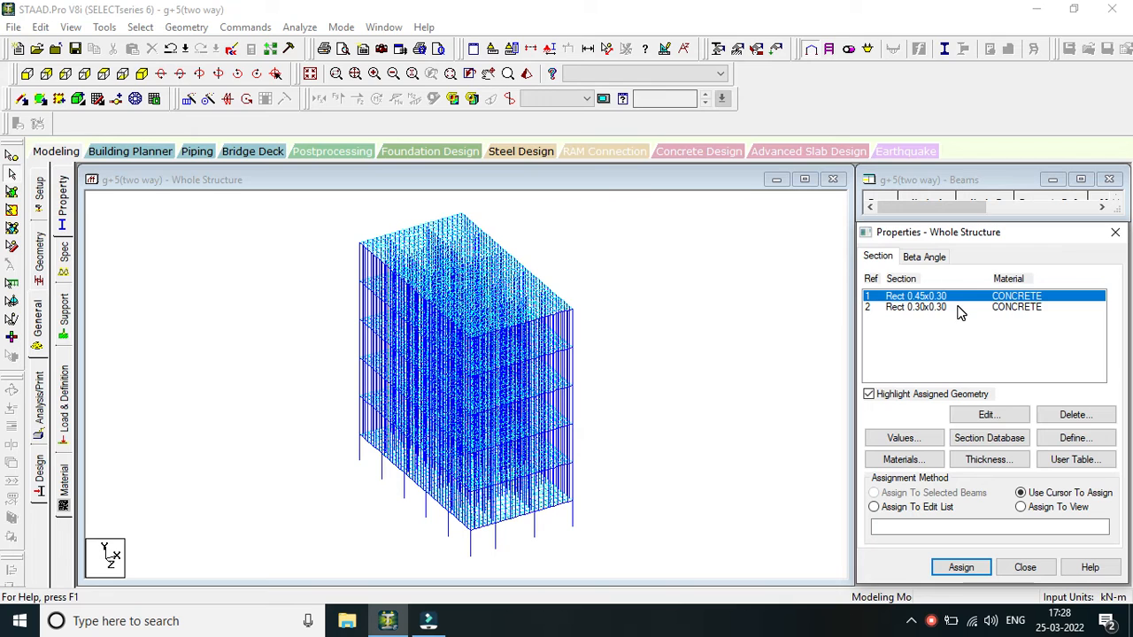
left_click(985, 459)
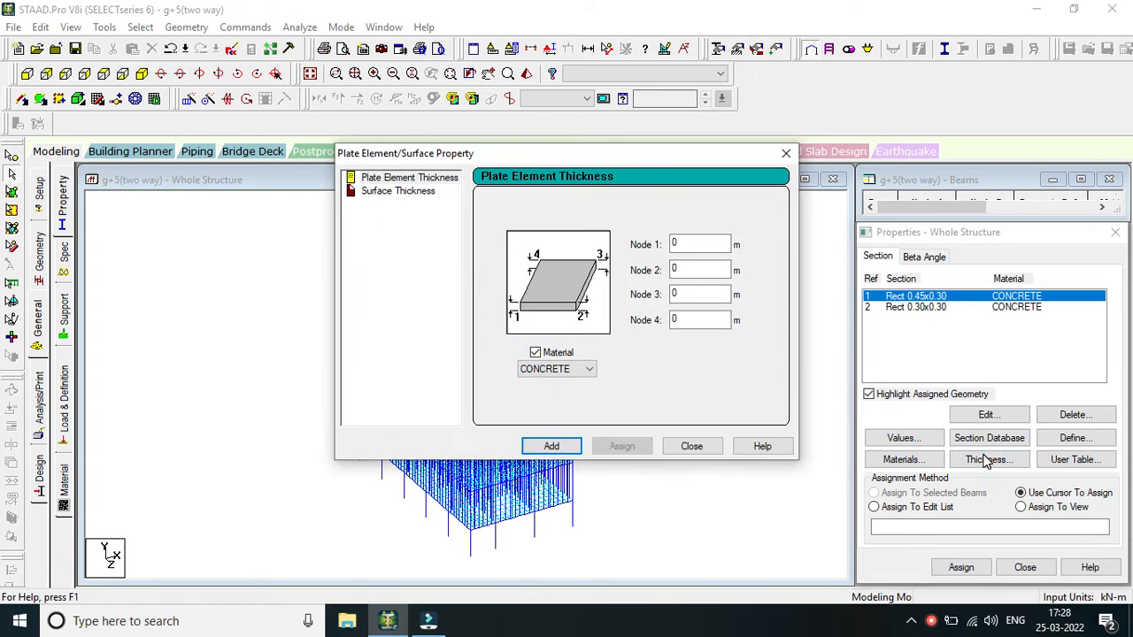
left_click(417, 192)
left_click_drag(531, 155, 827, 152)
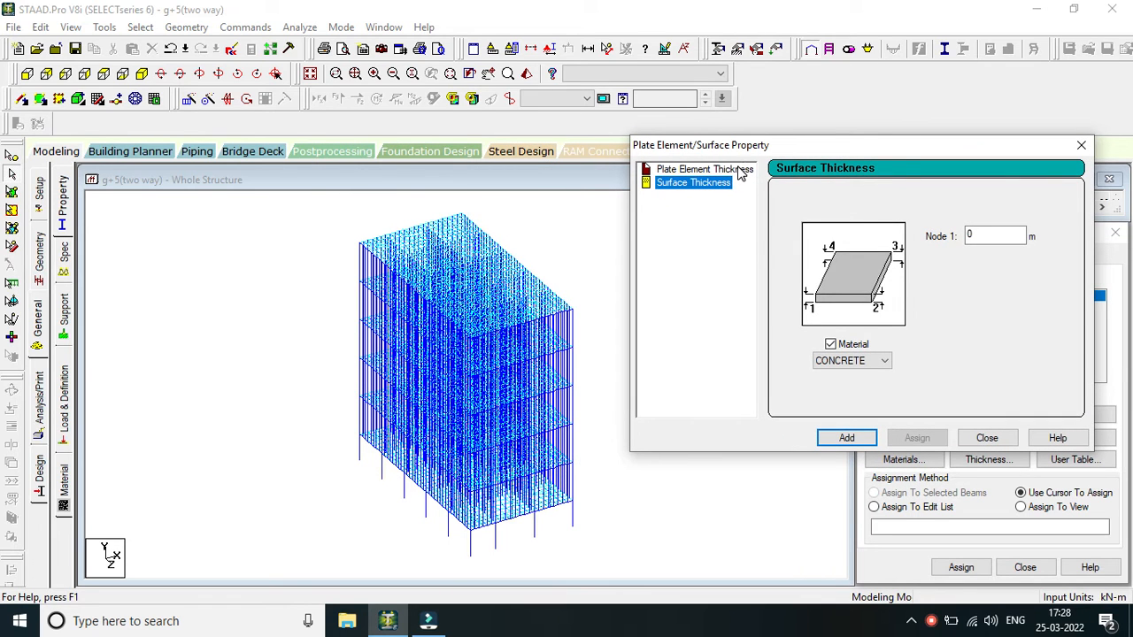
left_click(708, 169)
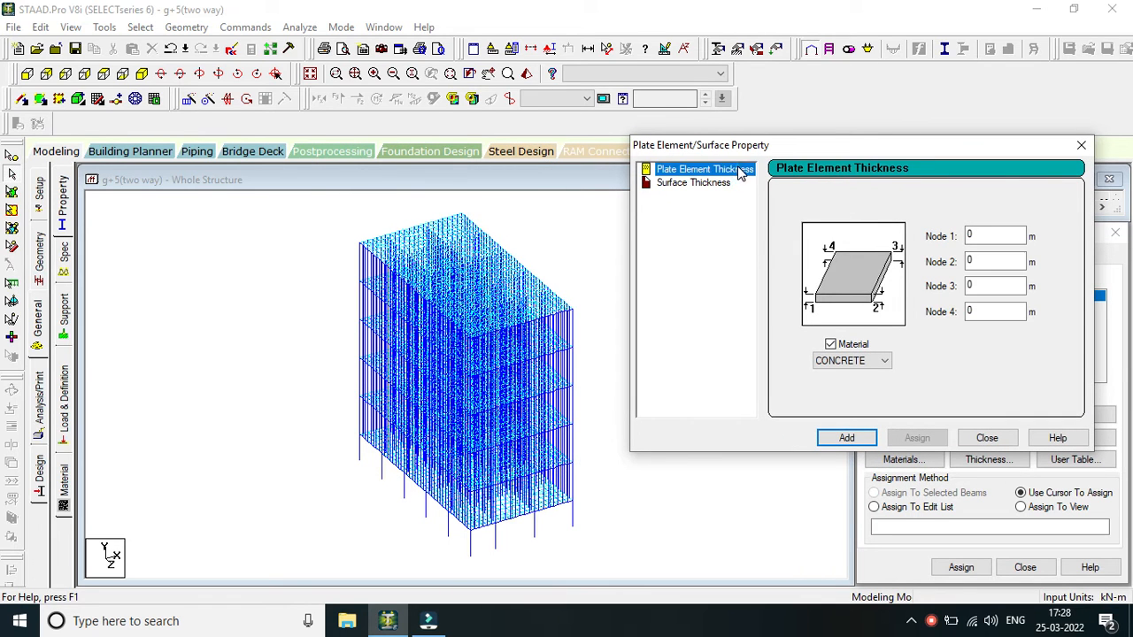
left_click(1083, 145)
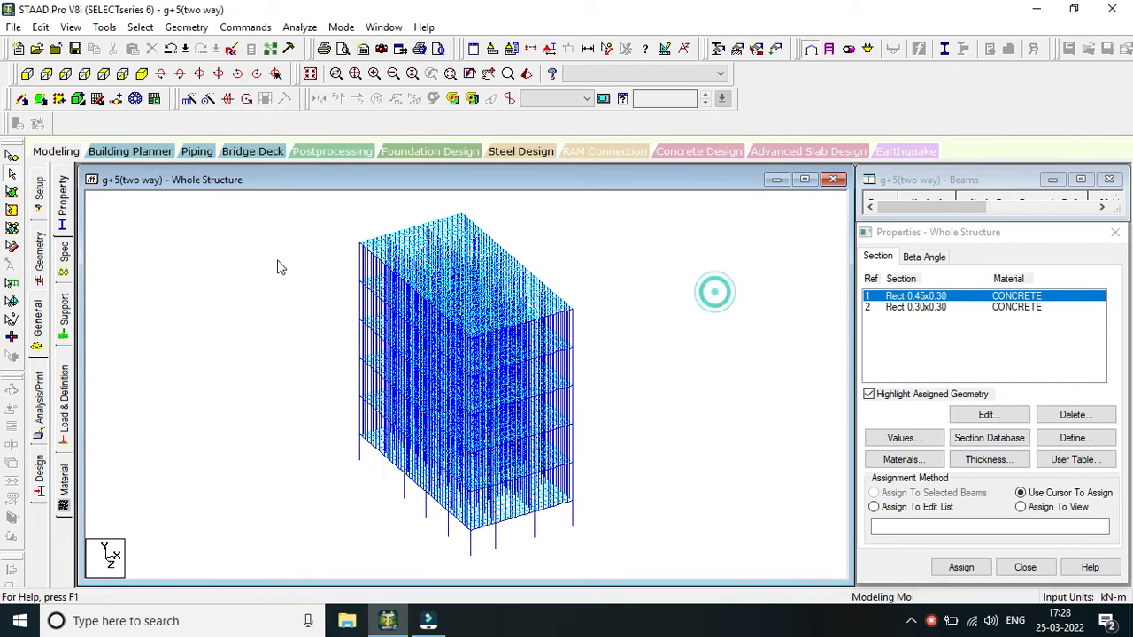
Try to window-select the slab plates across the building, and clear the selection.
left_click(12, 211)
left_click_drag(275, 261, 558, 462)
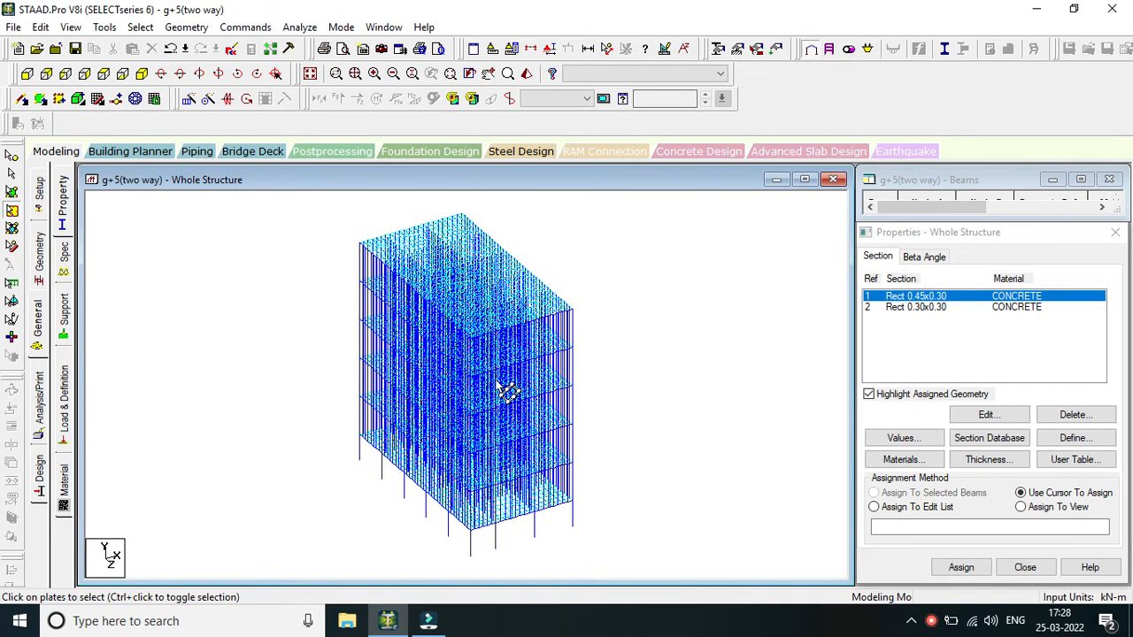
scroll(498, 384, "down", 1)
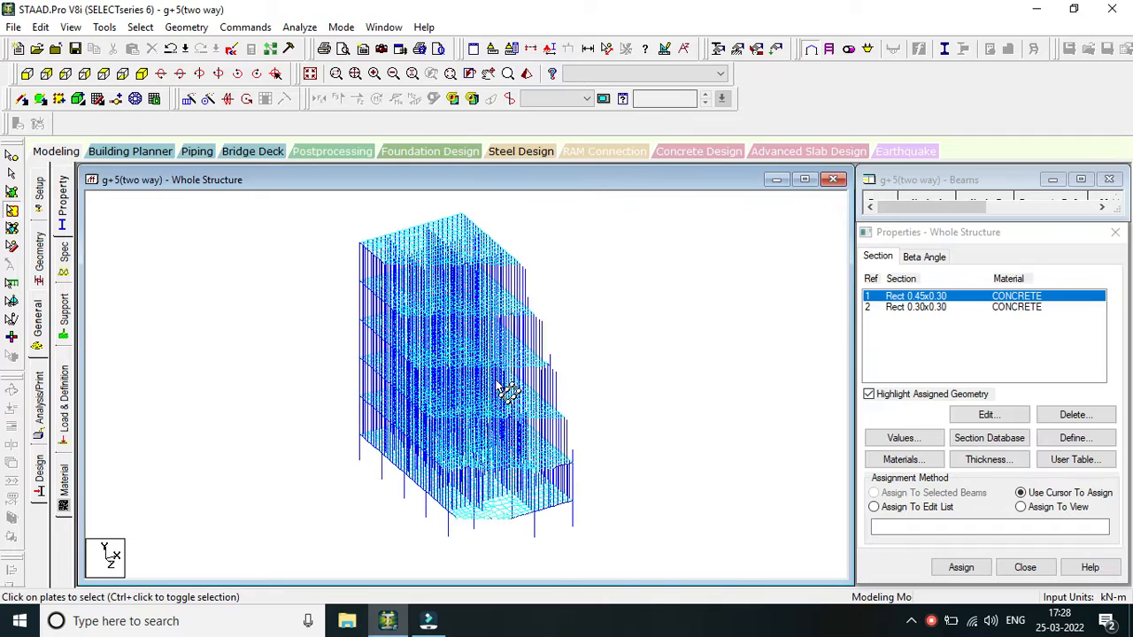
left_click(16, 193)
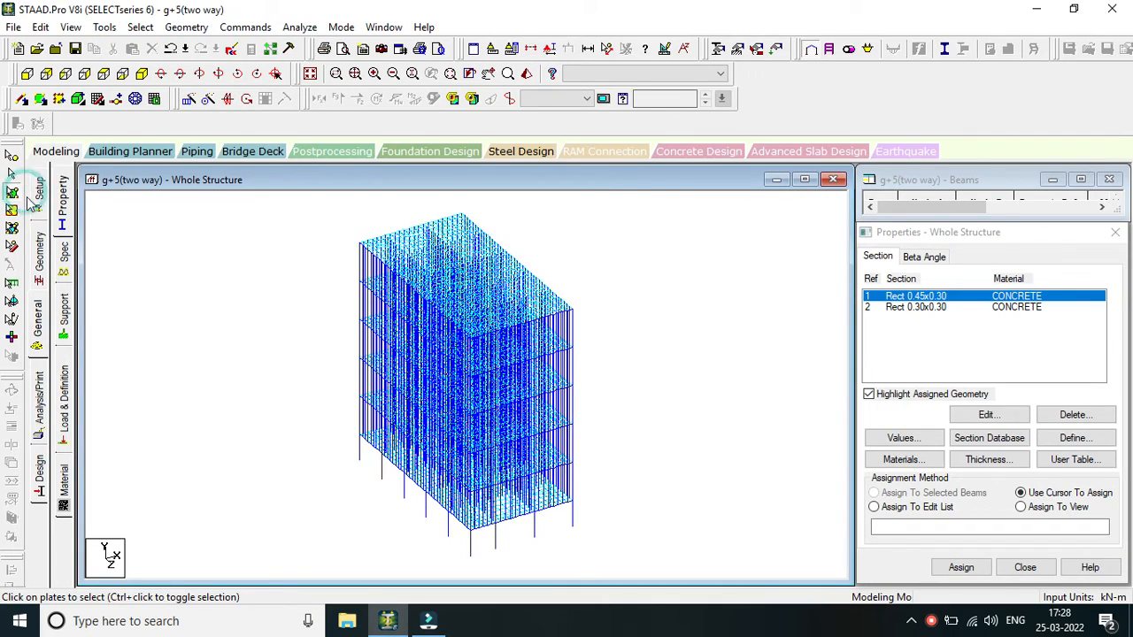
scroll(308, 251, "down", 1)
left_click_drag(306, 248, 532, 408)
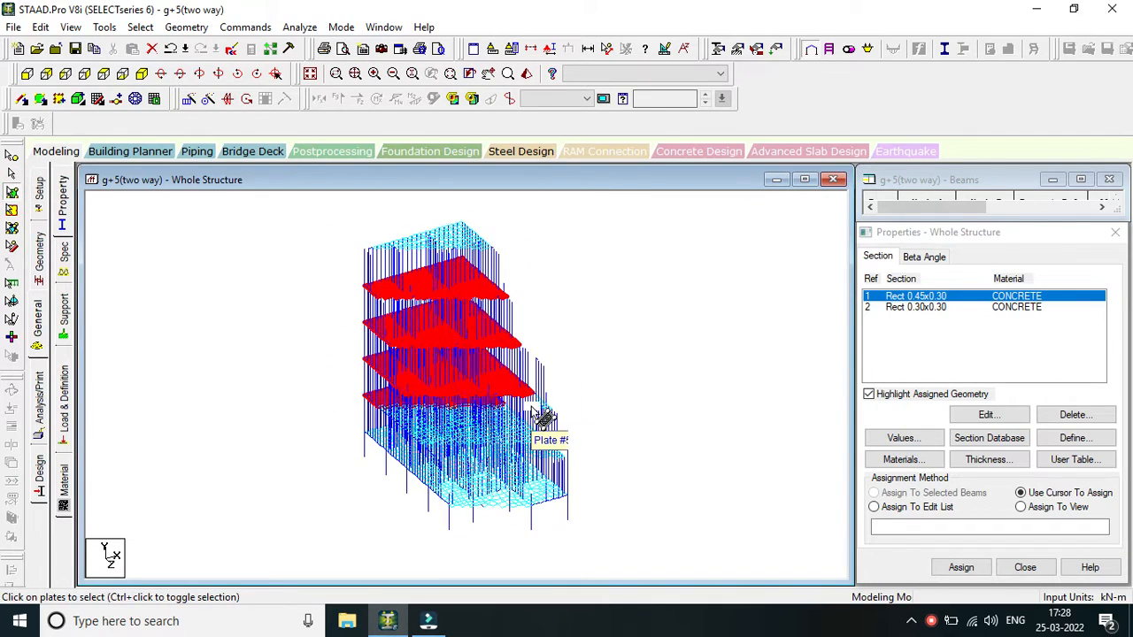
left_click(741, 383)
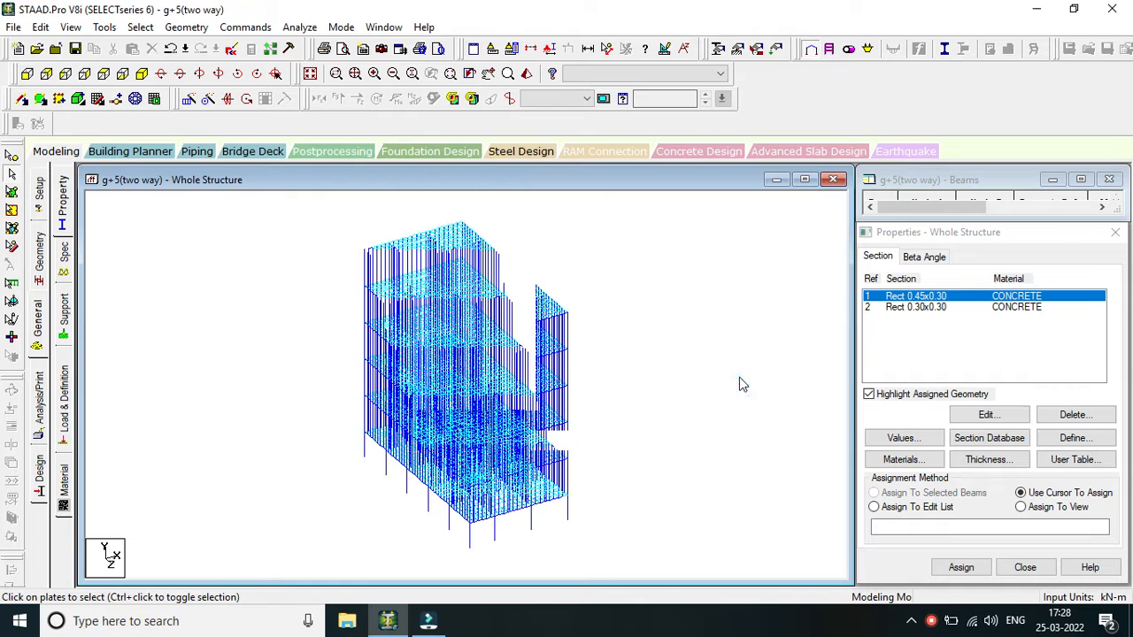
Add a concrete plate element thickness of 0.15 m at all four nodes, and make the Rect 0.45x0.30 section current.
left_click(988, 459)
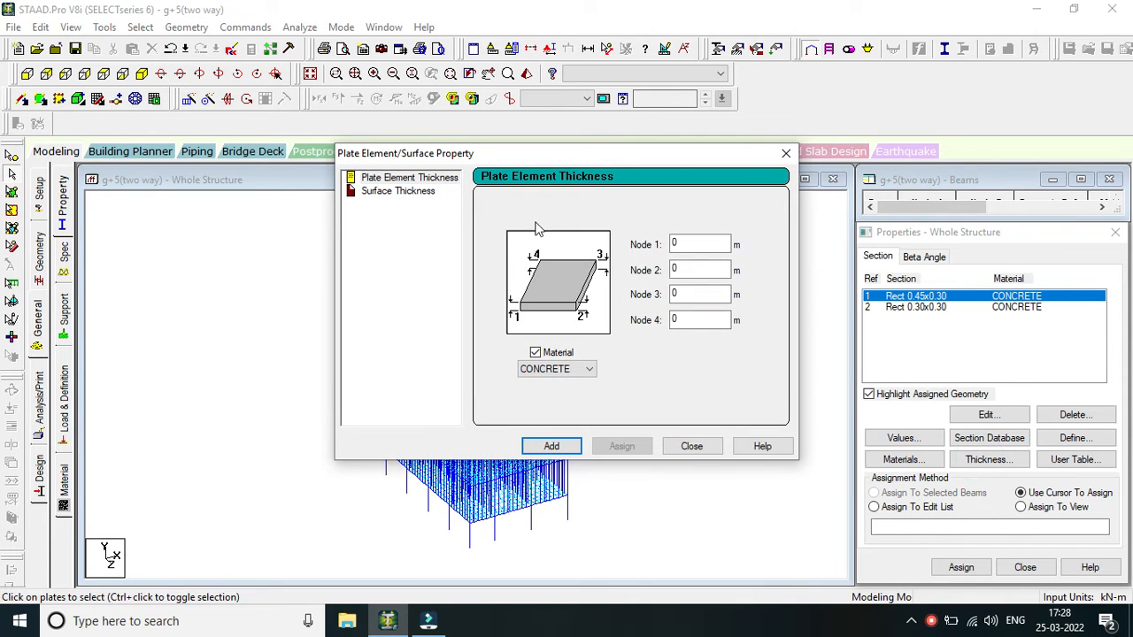
type(".15")
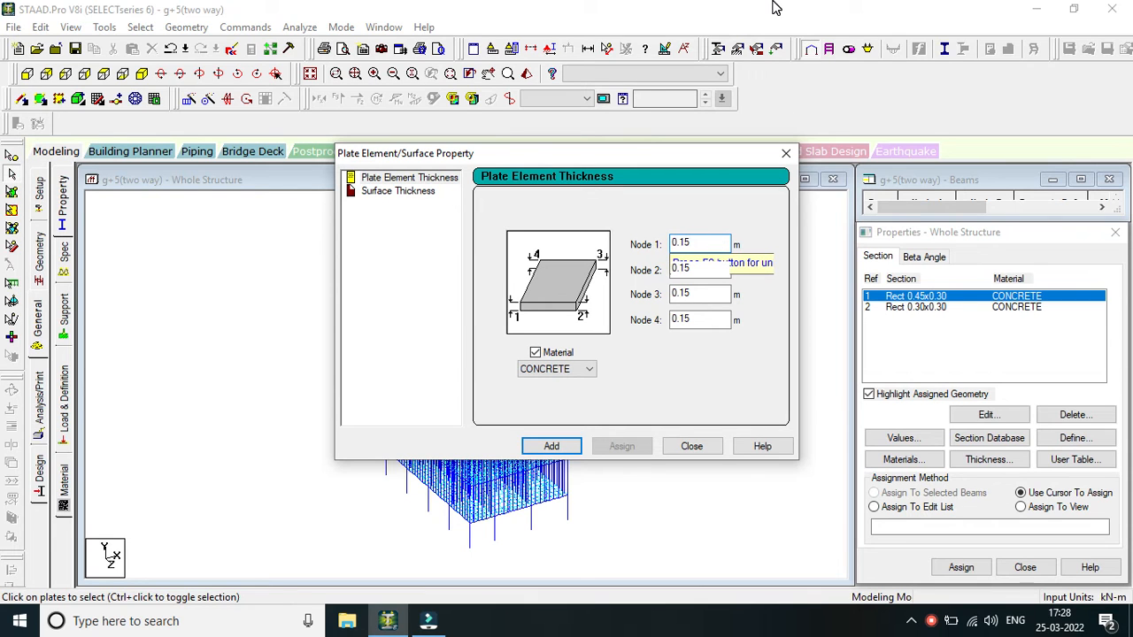
left_click(549, 453)
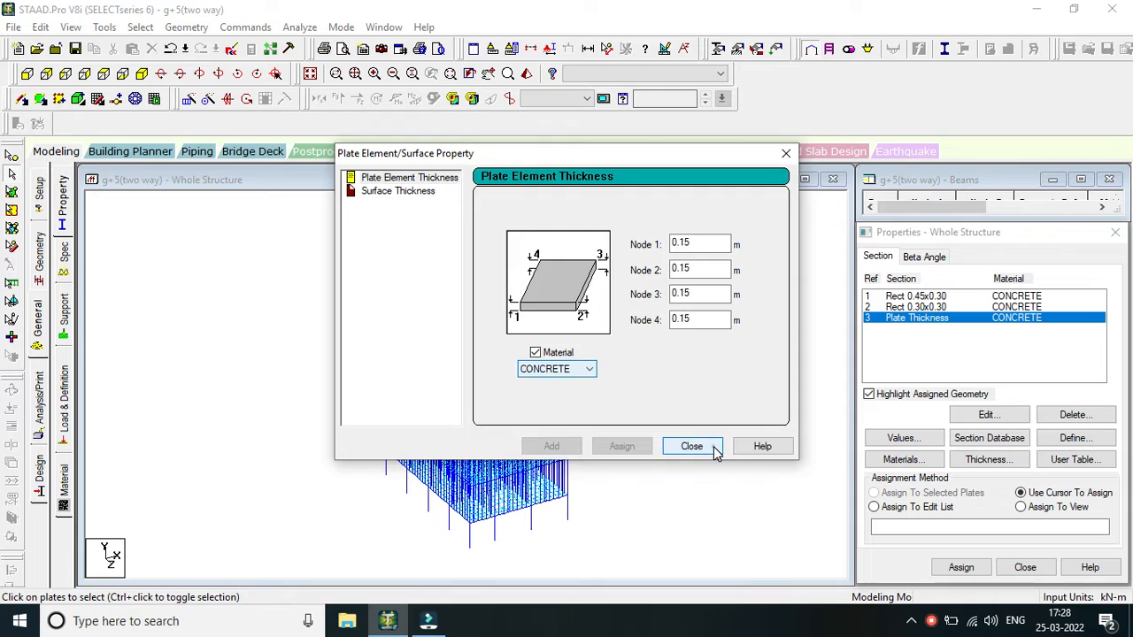
left_click(691, 446)
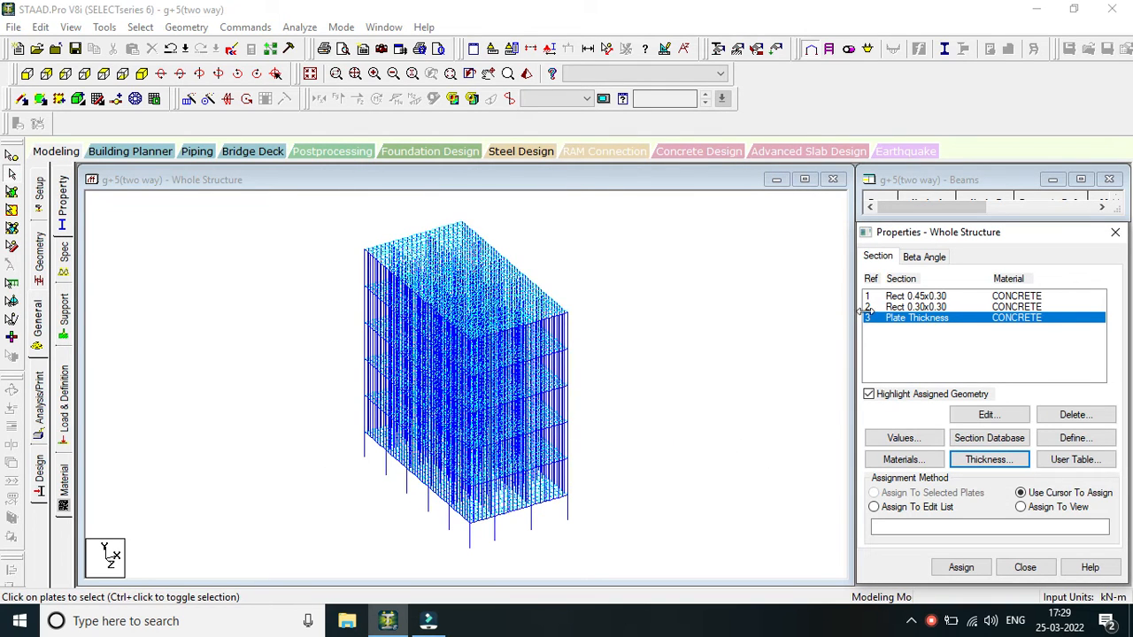
left_click(936, 297)
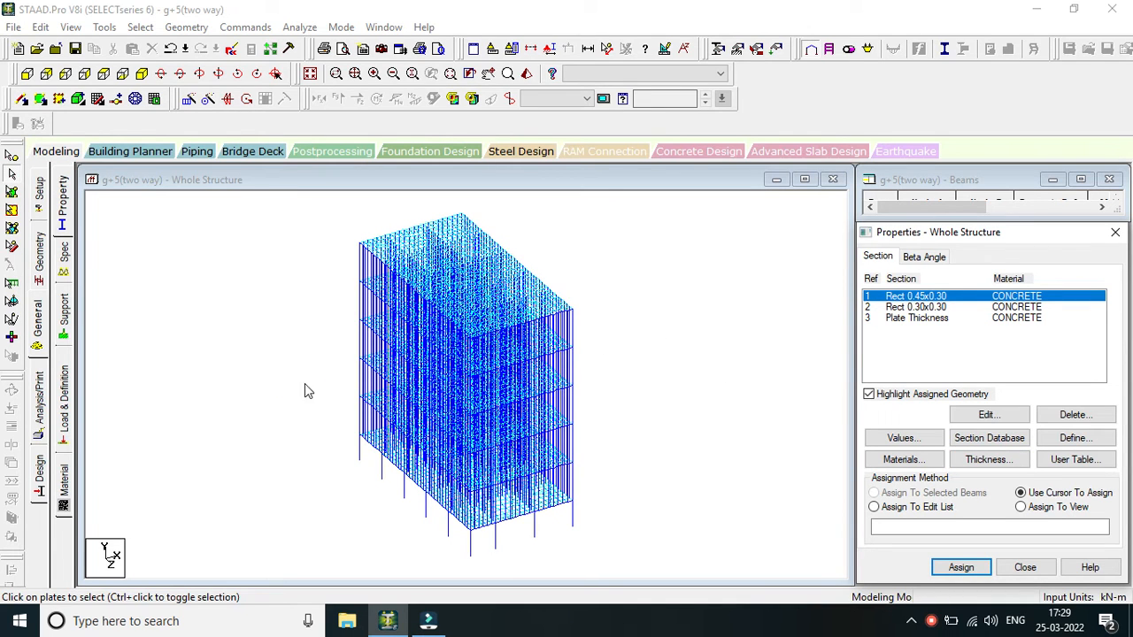
Try selecting all members parallel to the Y axis, check the selection from the side, and clear it.
left_click(131, 29)
mouse_move(201, 333)
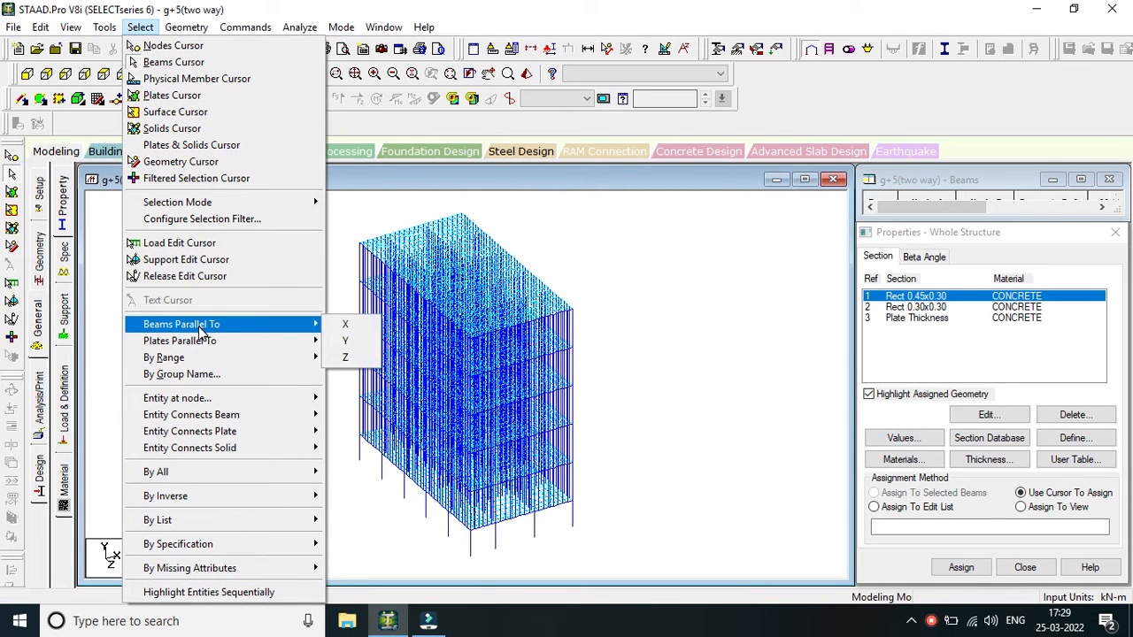
left_click(357, 326)
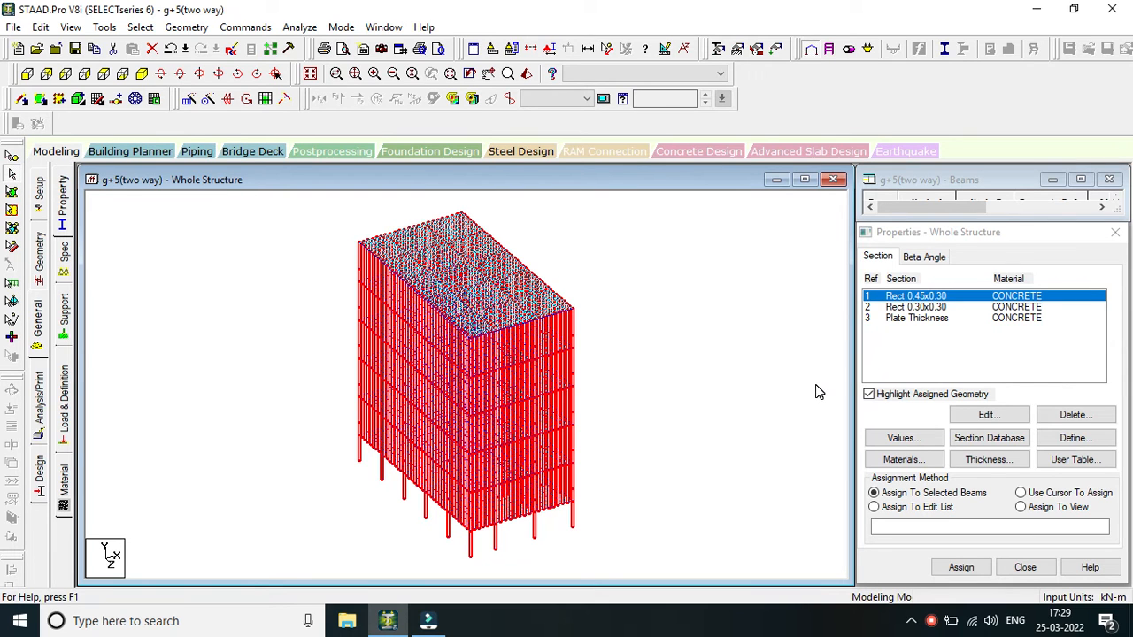
scroll(577, 348, "down", 1)
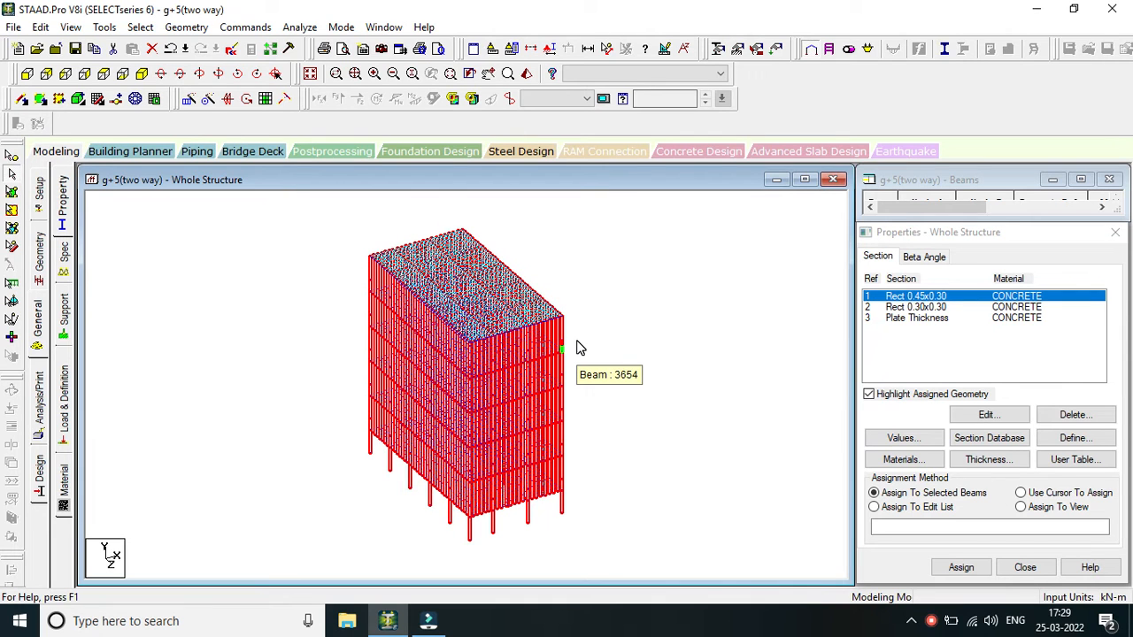
left_click(67, 74)
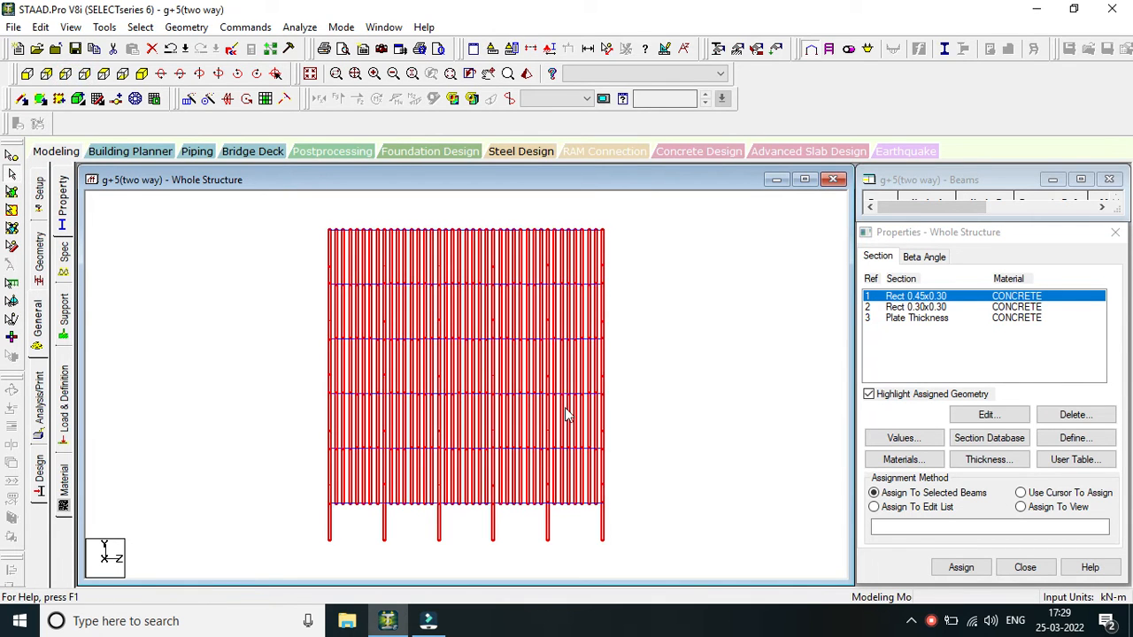
scroll(569, 412, "up", 1)
left_click(670, 406)
scroll(608, 341, "up", 1)
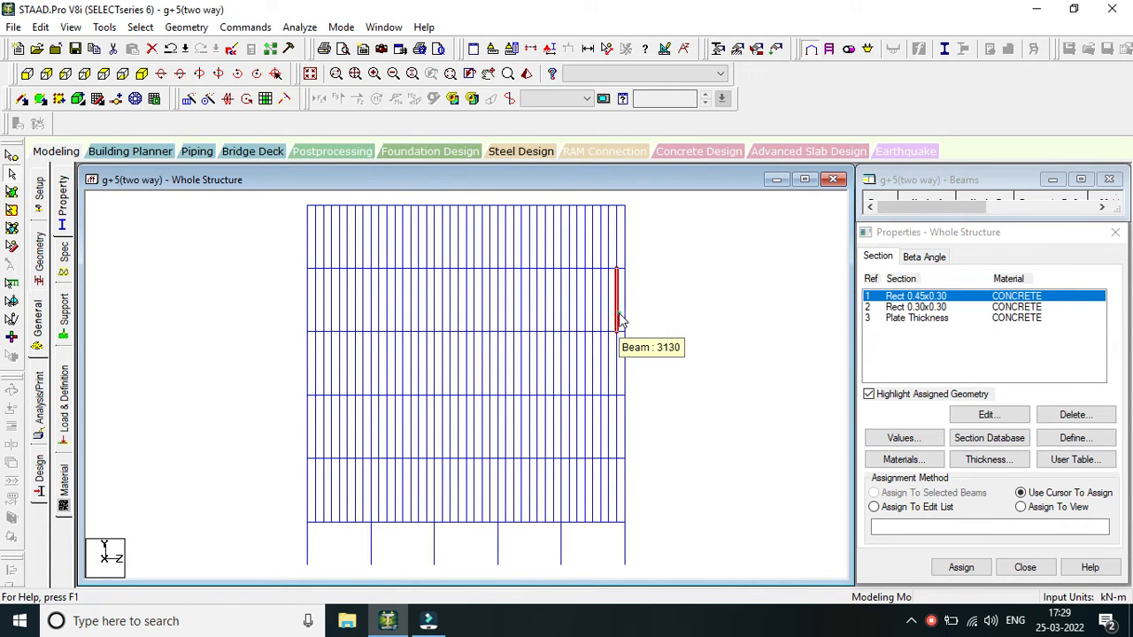
Try picking individual vertical members within the second storey from the roof in the side view, and clear the selection.
left_click(615, 323)
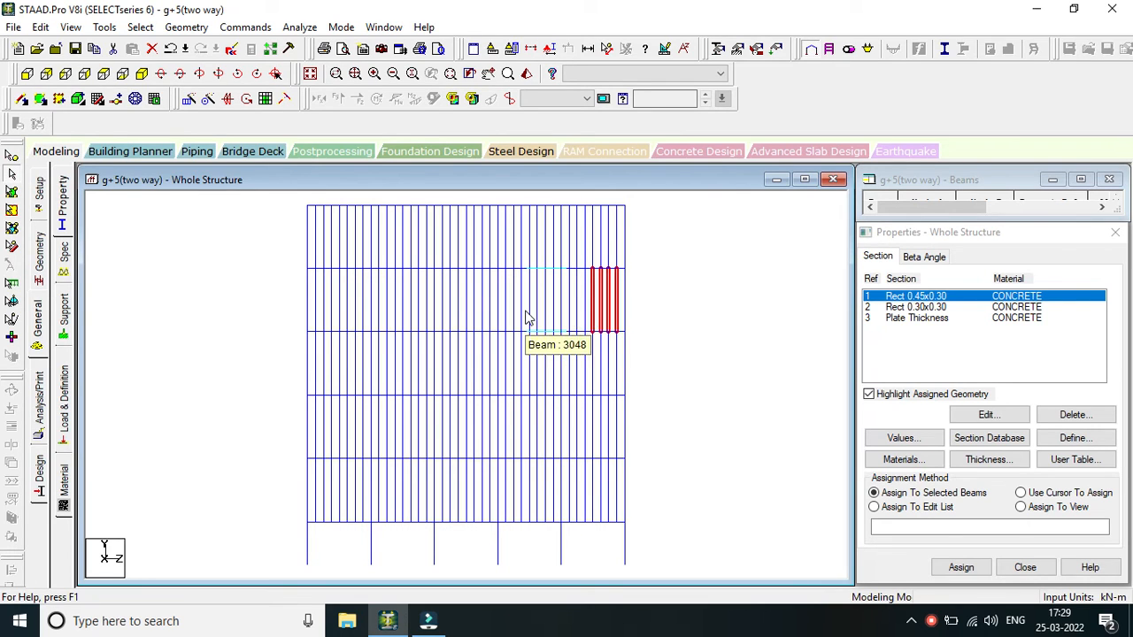
left_click(310, 279)
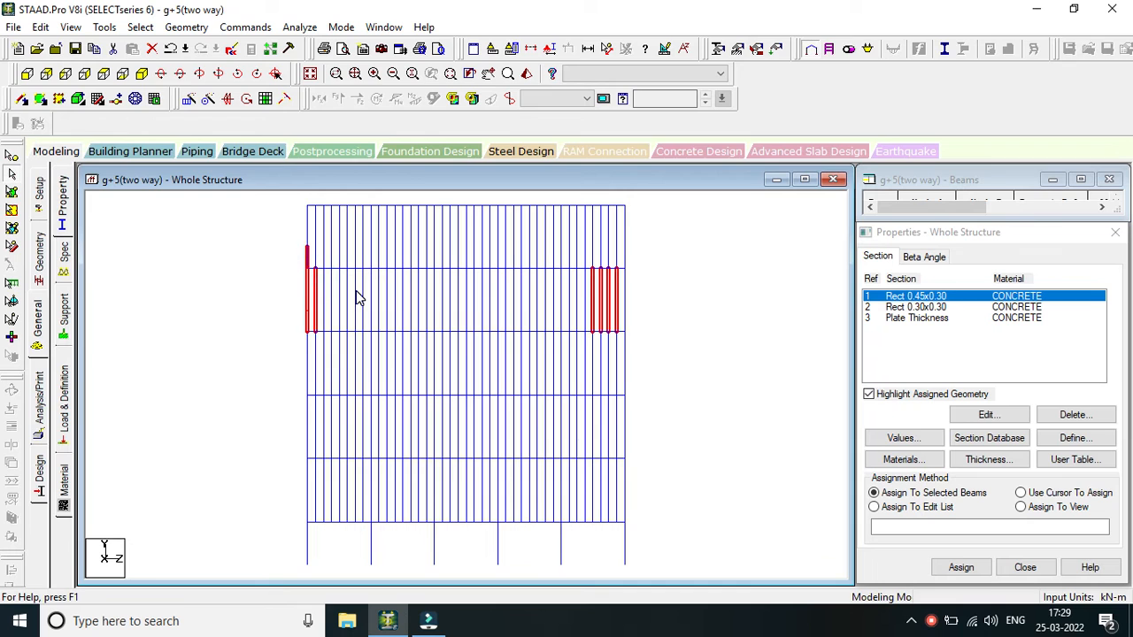
left_click(355, 292)
left_click(309, 292)
left_click(333, 300)
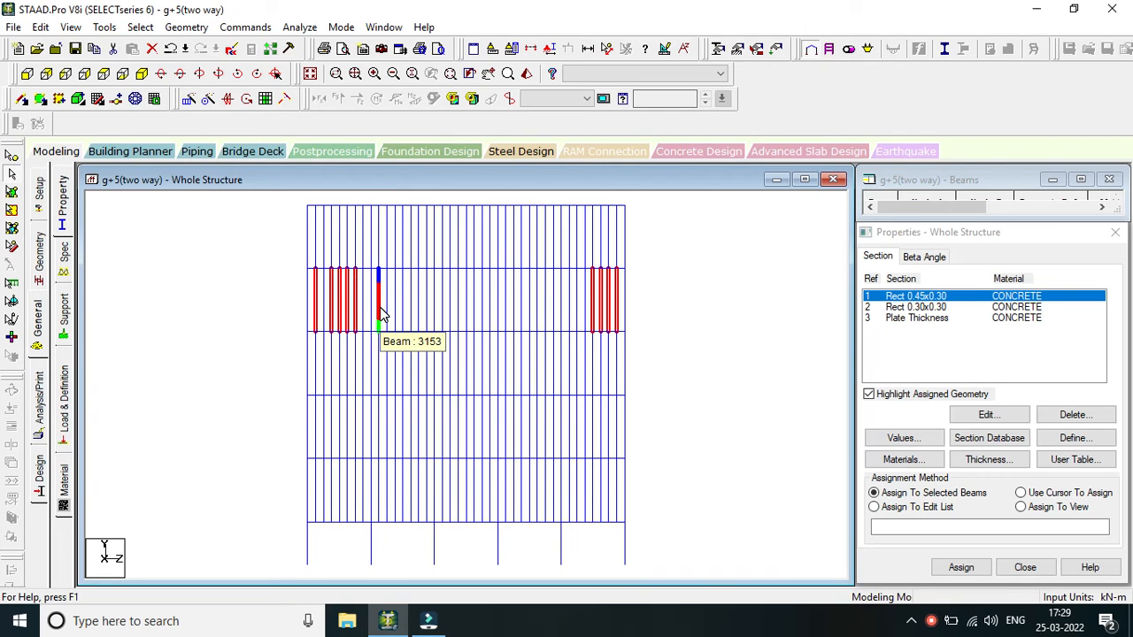
left_click(761, 367)
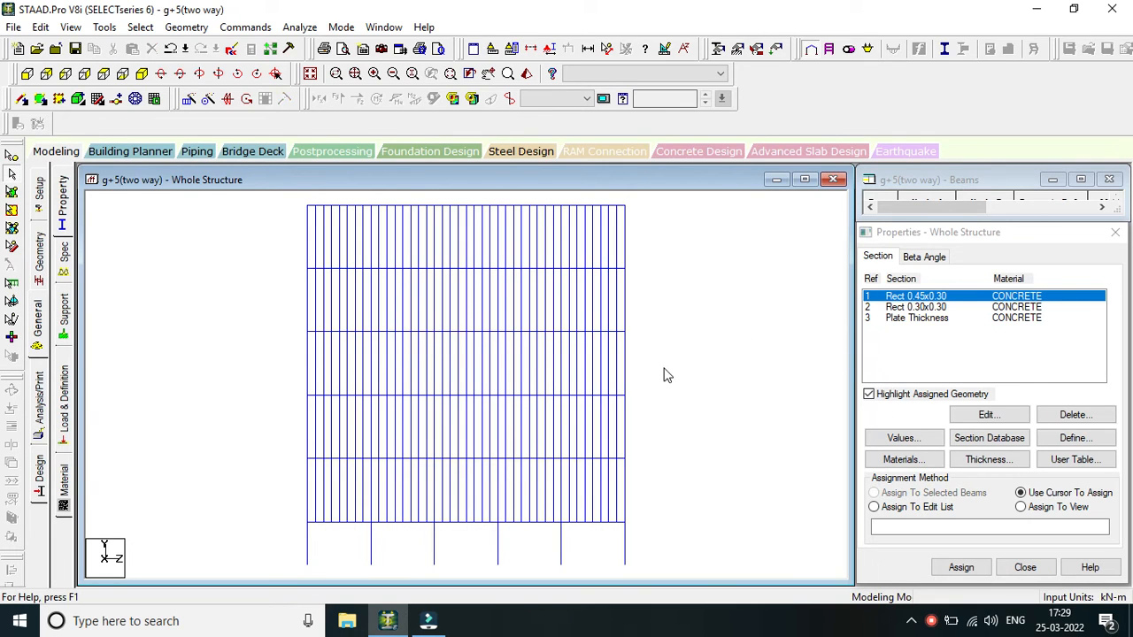
Assign the Rect 0.45x0.30 concrete section to all members parallel to the Y axis.
scroll(666, 375, "down", 3)
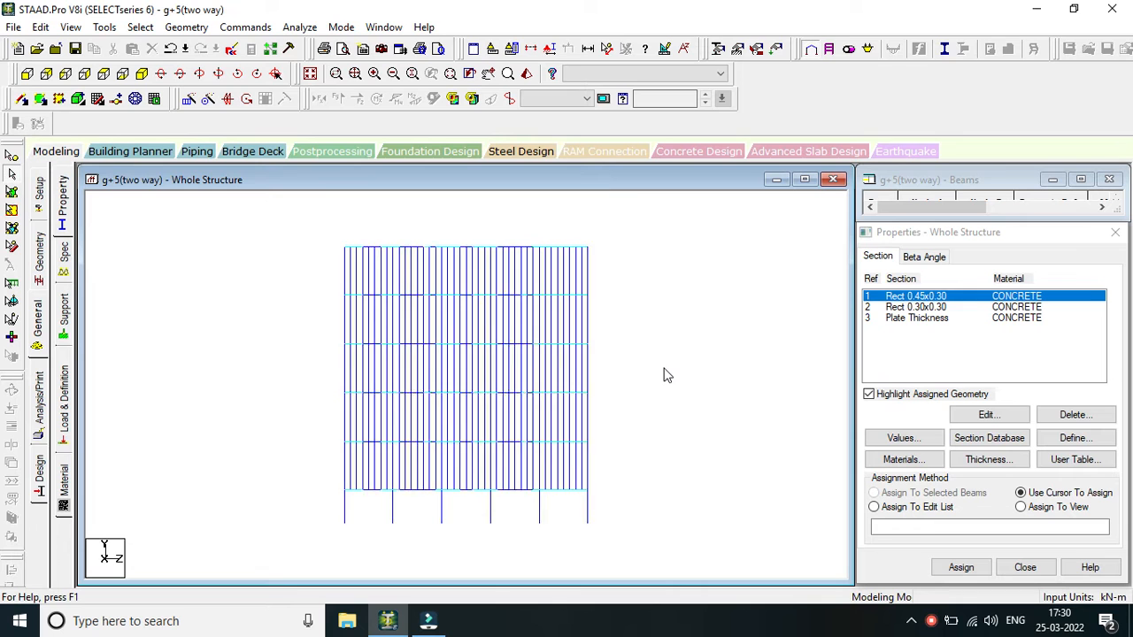
left_click(227, 99)
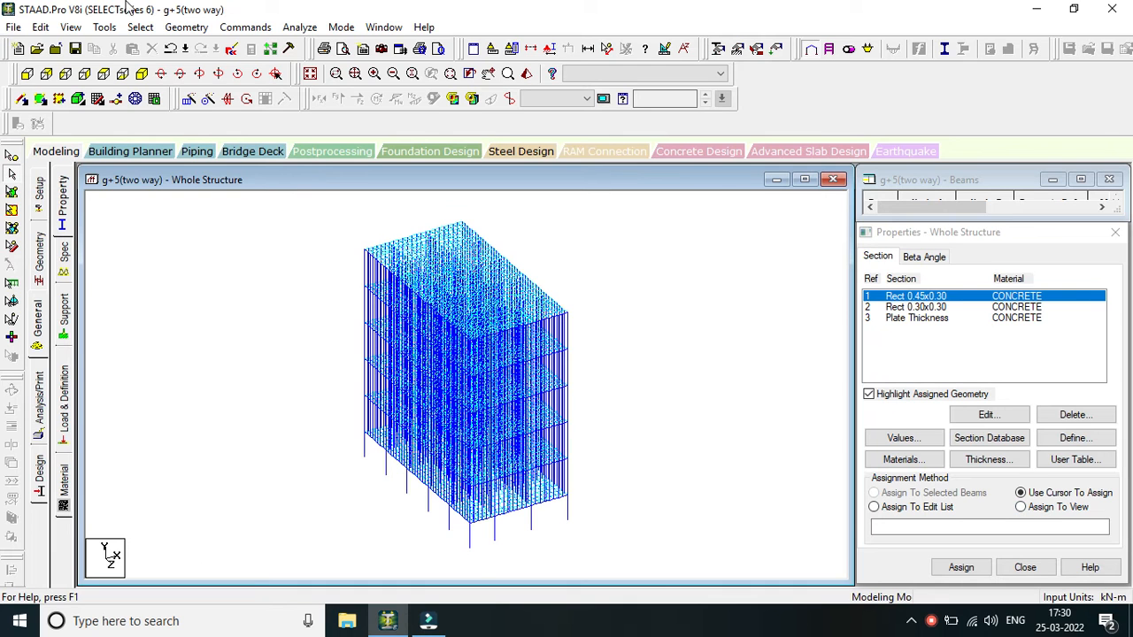
left_click(140, 27)
mouse_move(237, 328)
left_click(345, 340)
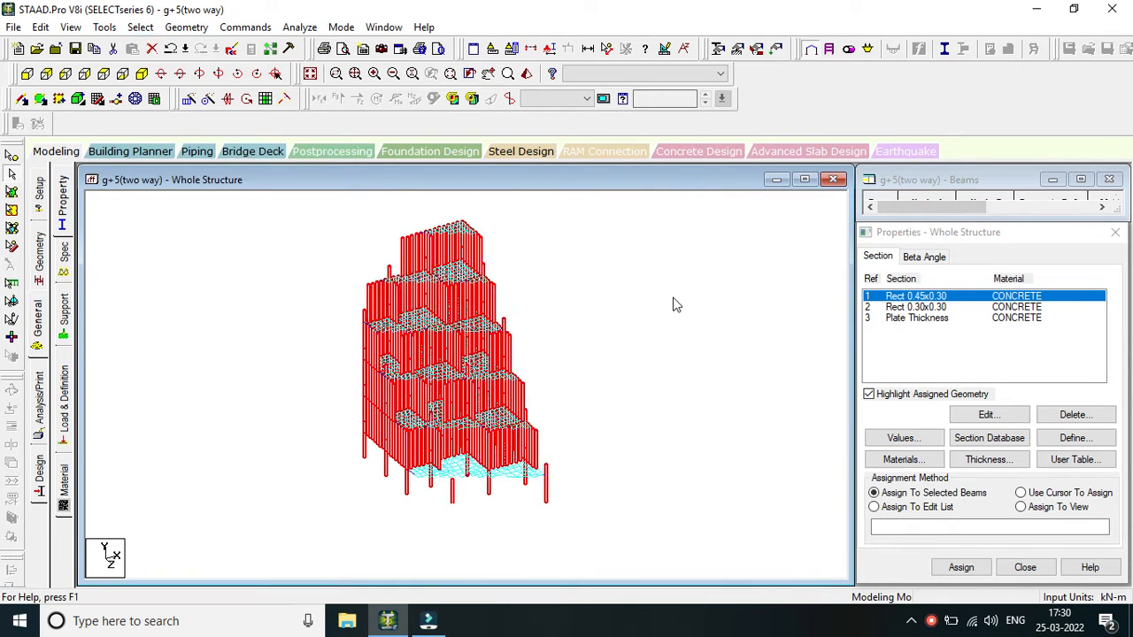
left_click(960, 568)
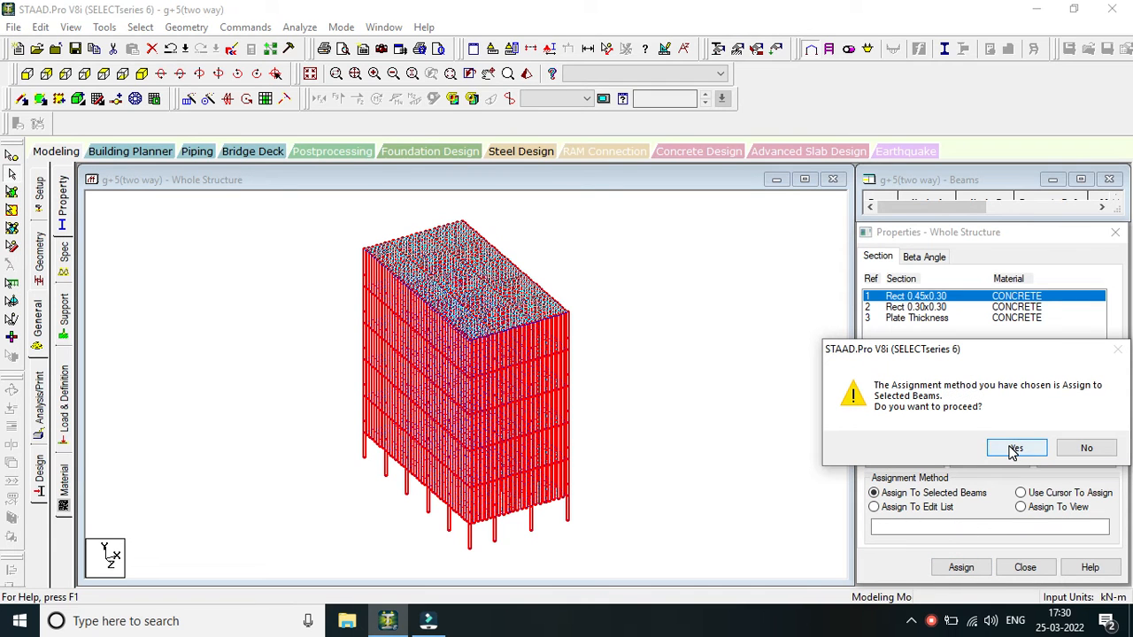
left_click(1014, 448)
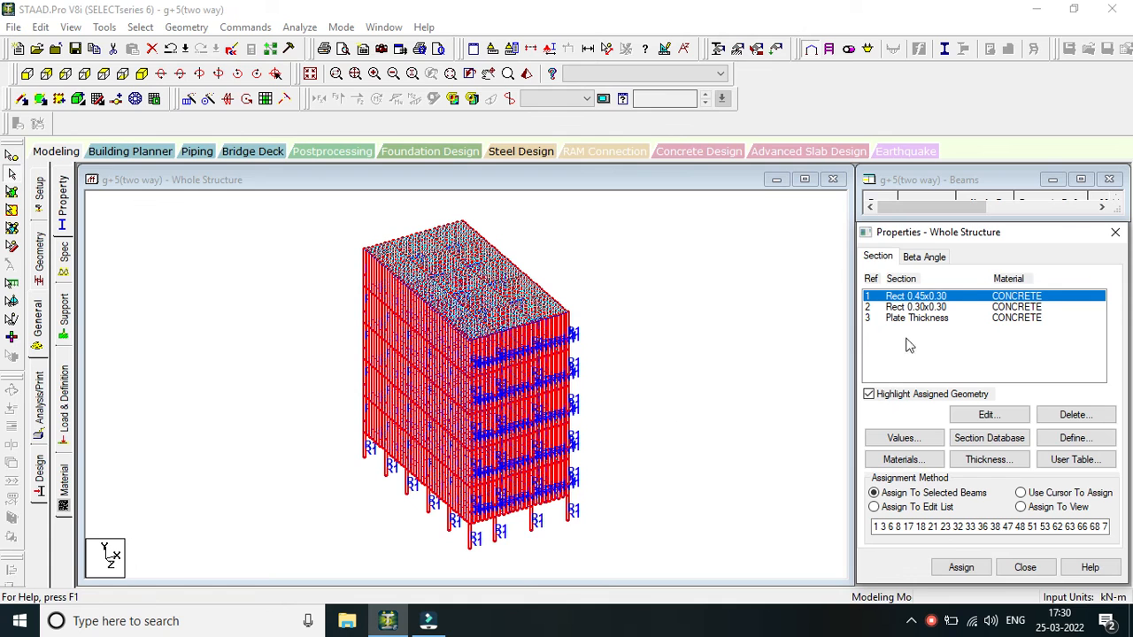
Assign the Rect 0.30x0.30 concrete section to all beams parallel to the X and Z axes.
left_click(946, 307)
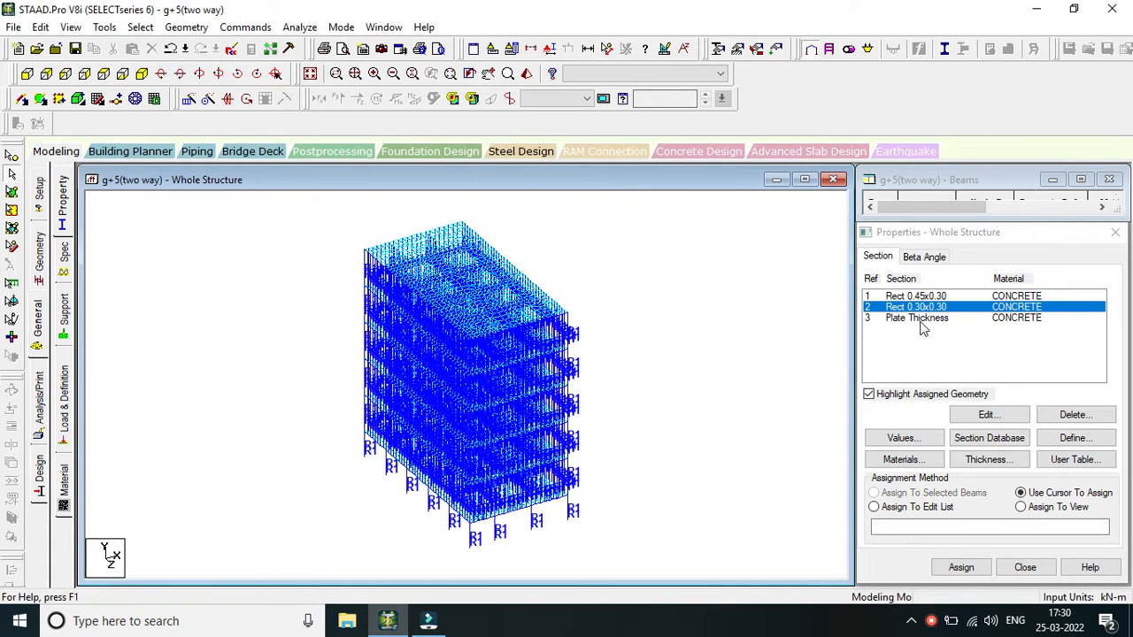
left_click(200, 29)
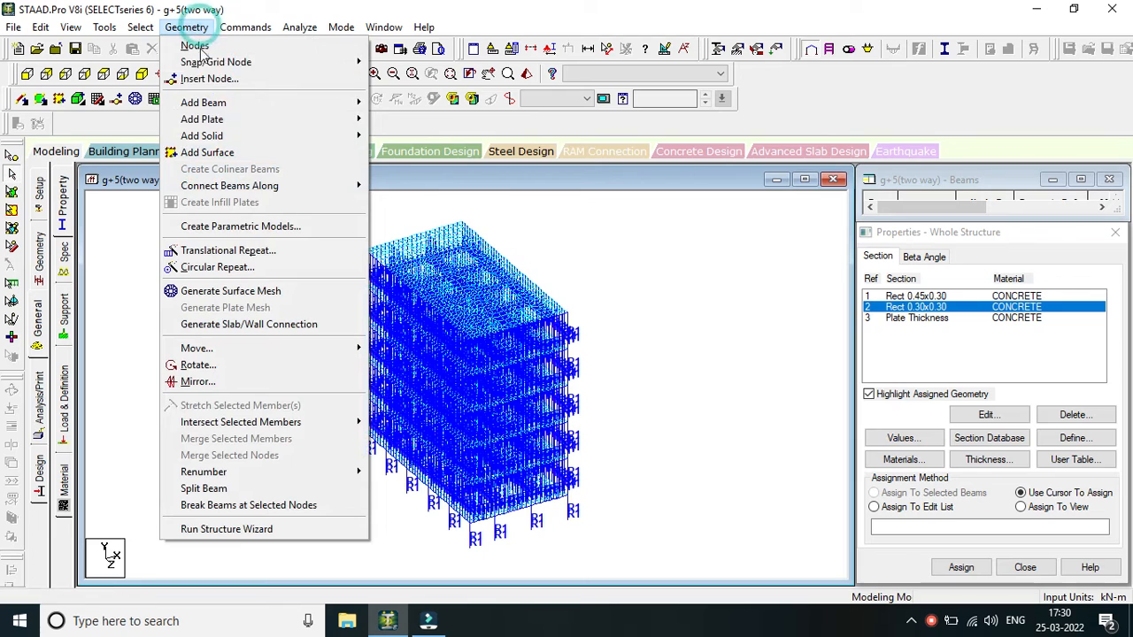
left_click(139, 28)
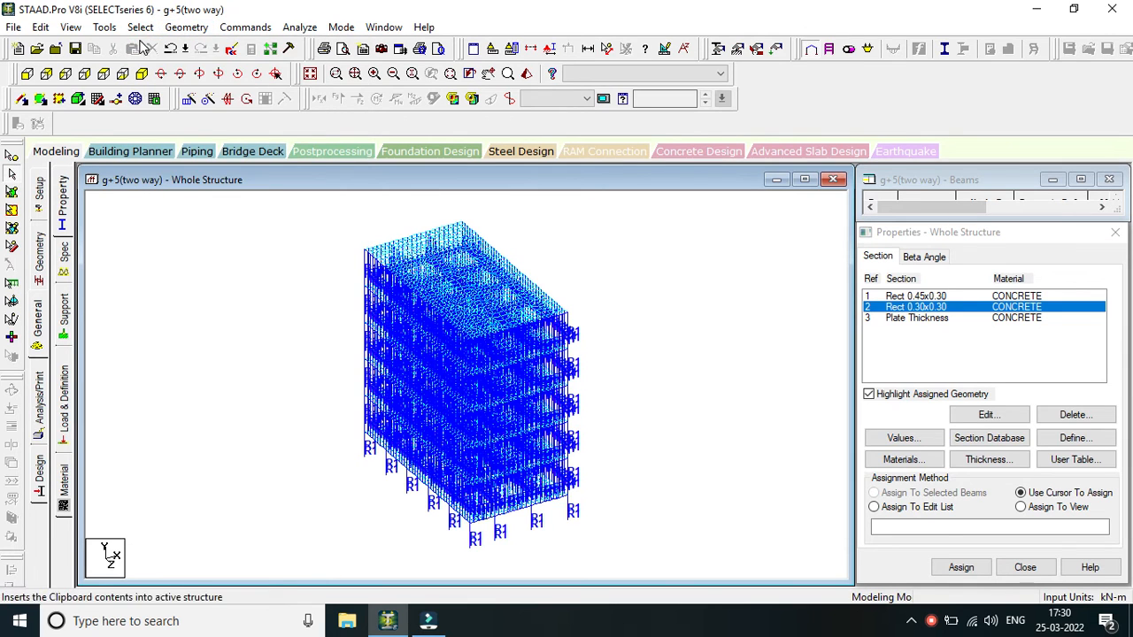
left_click(139, 27)
mouse_move(237, 329)
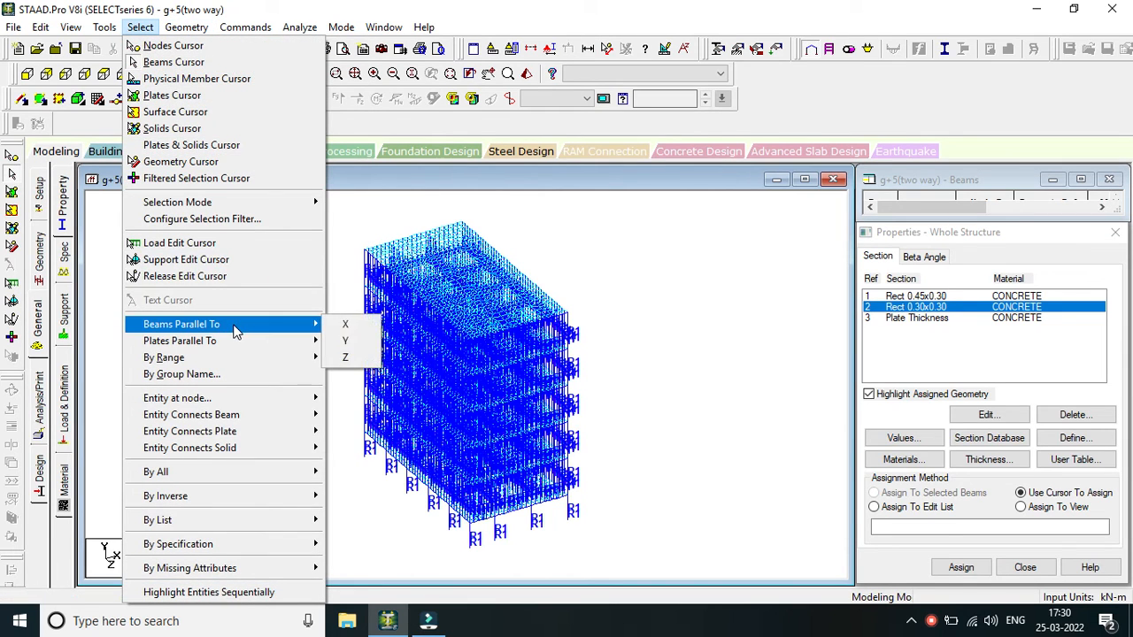
left_click(352, 325)
left_click(142, 27)
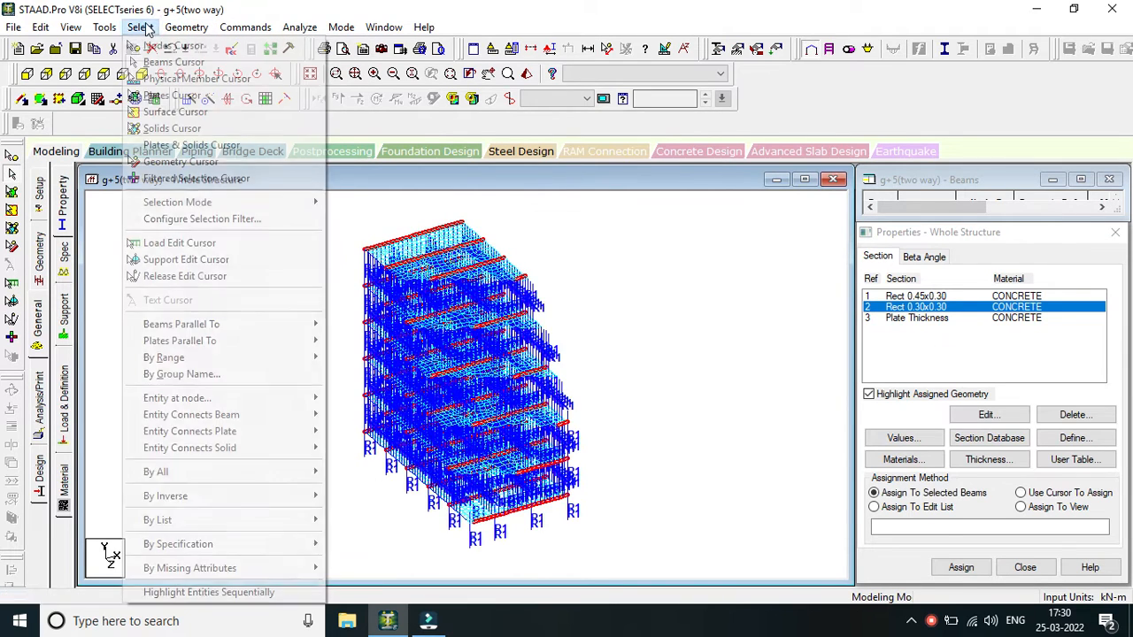
mouse_move(277, 332)
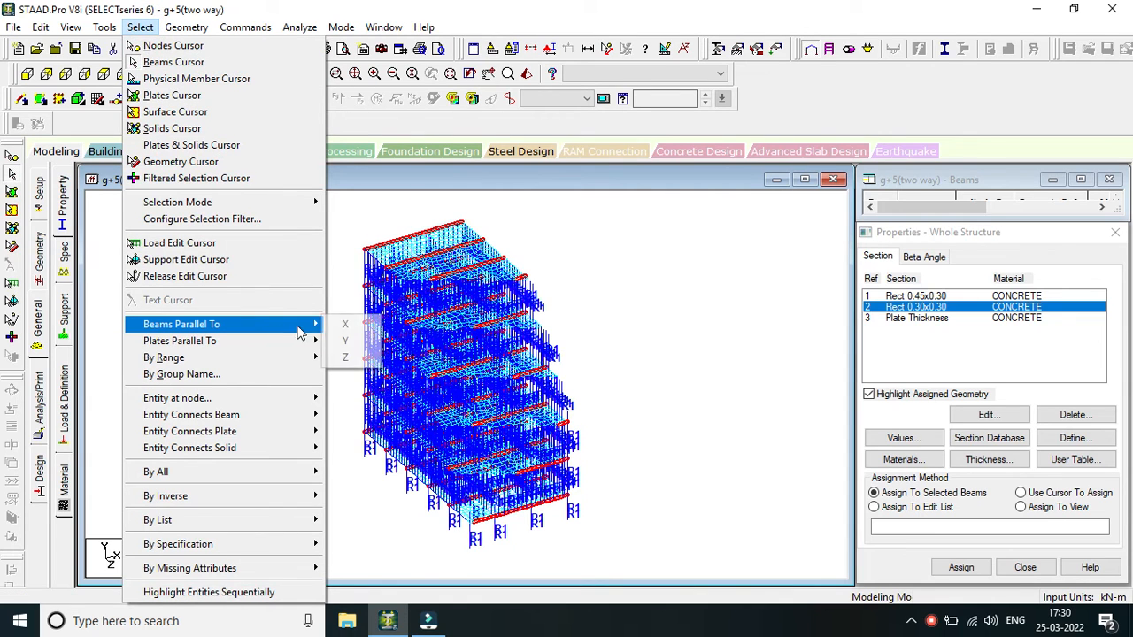
left_click(354, 359)
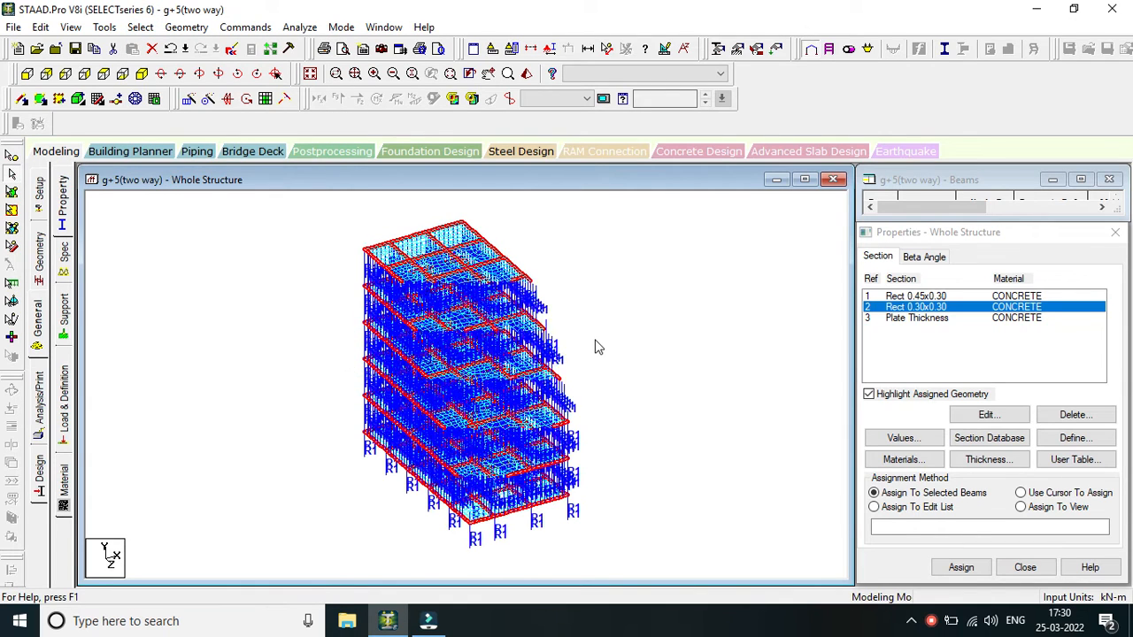
left_click(960, 568)
left_click(1020, 447)
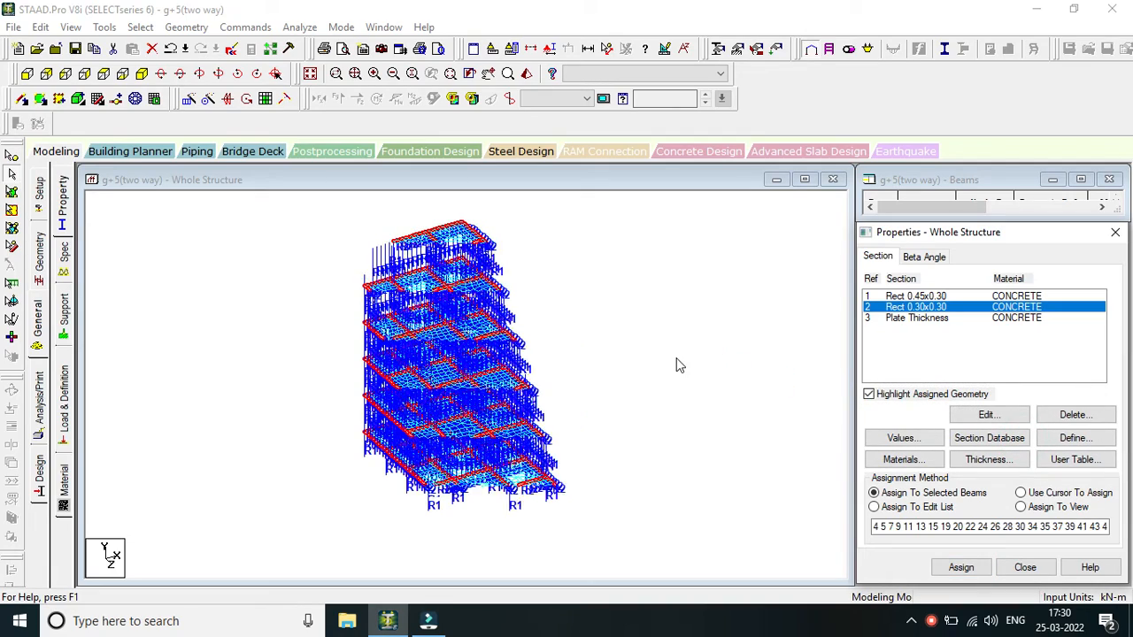
Assign the concrete plate thickness to all slab plates with the Assign To View method, and clear the selection.
left_click(904, 317)
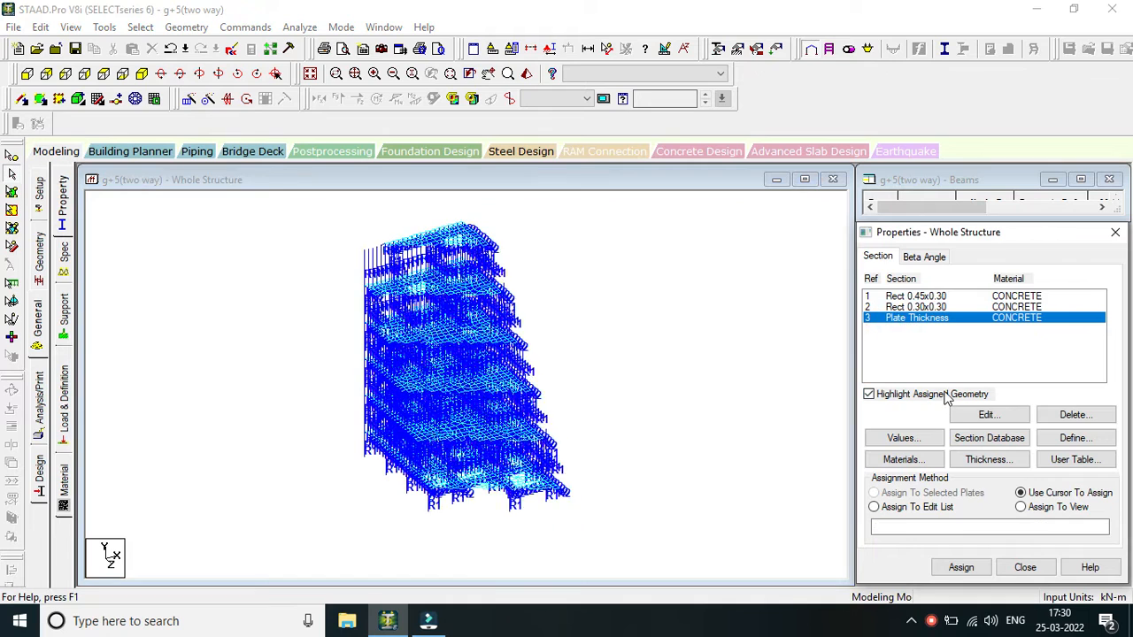
left_click(1020, 507)
left_click(966, 566)
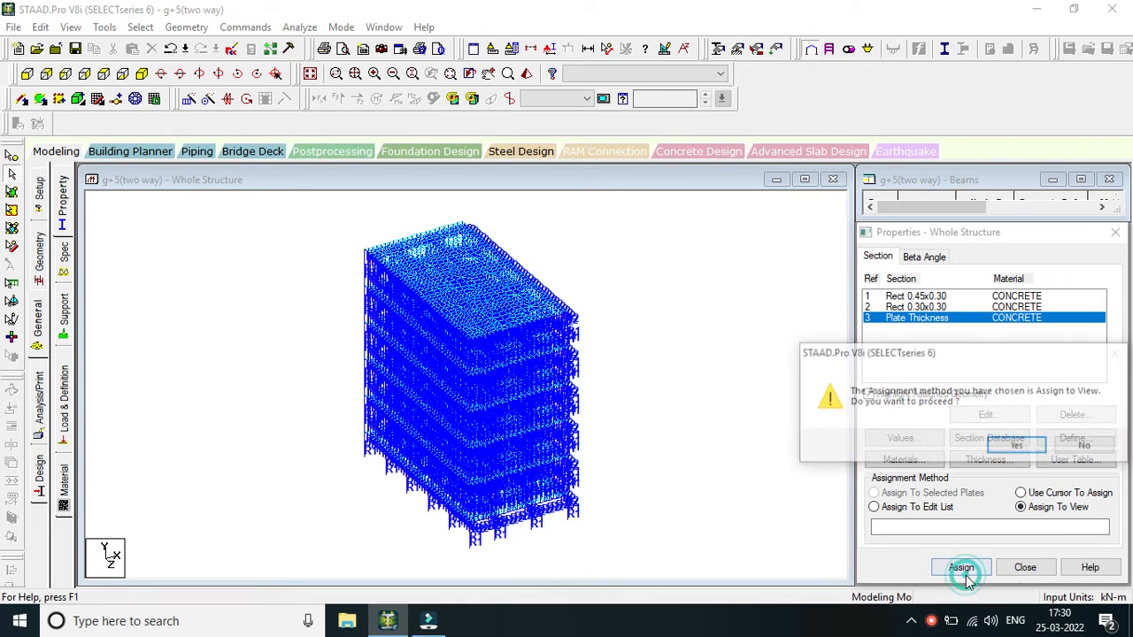
left_click(1018, 447)
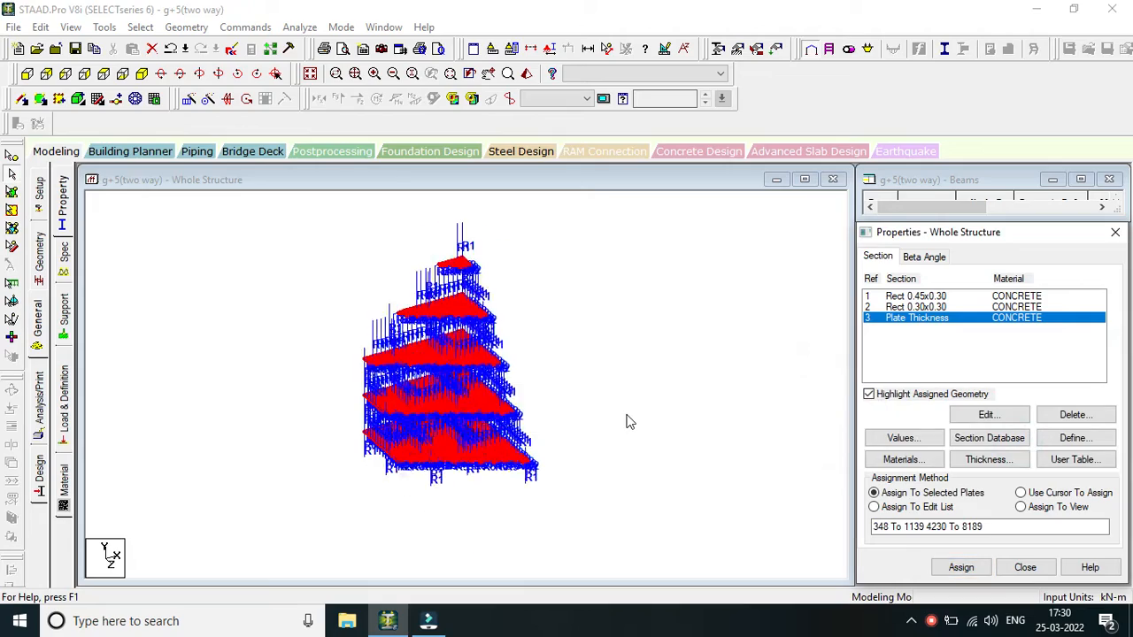
left_click(626, 420)
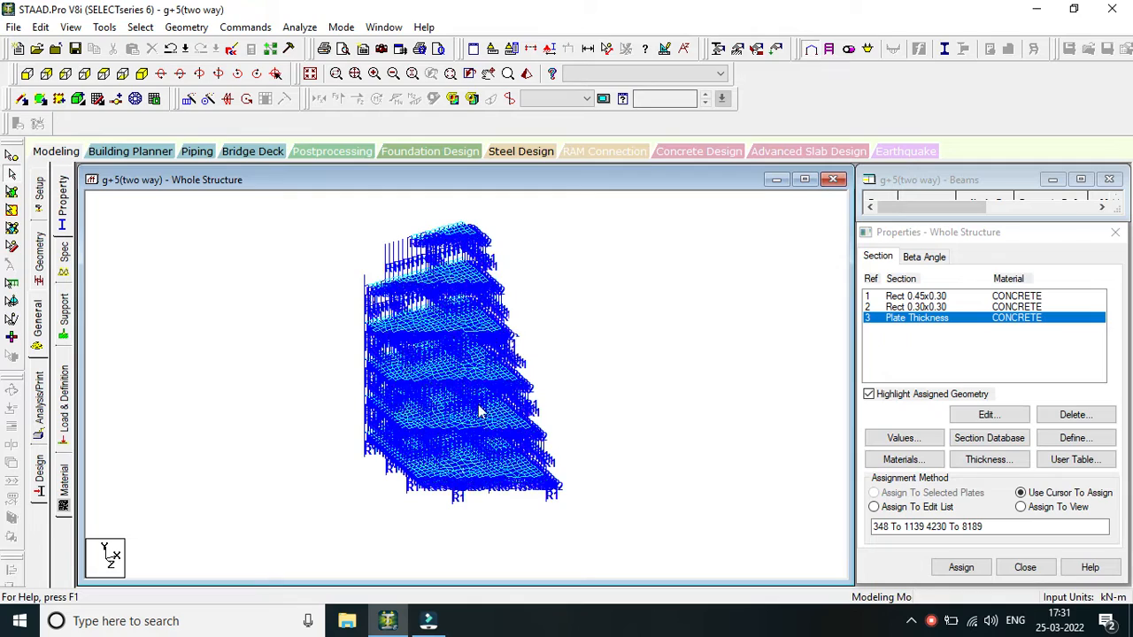
left_click(928, 621)
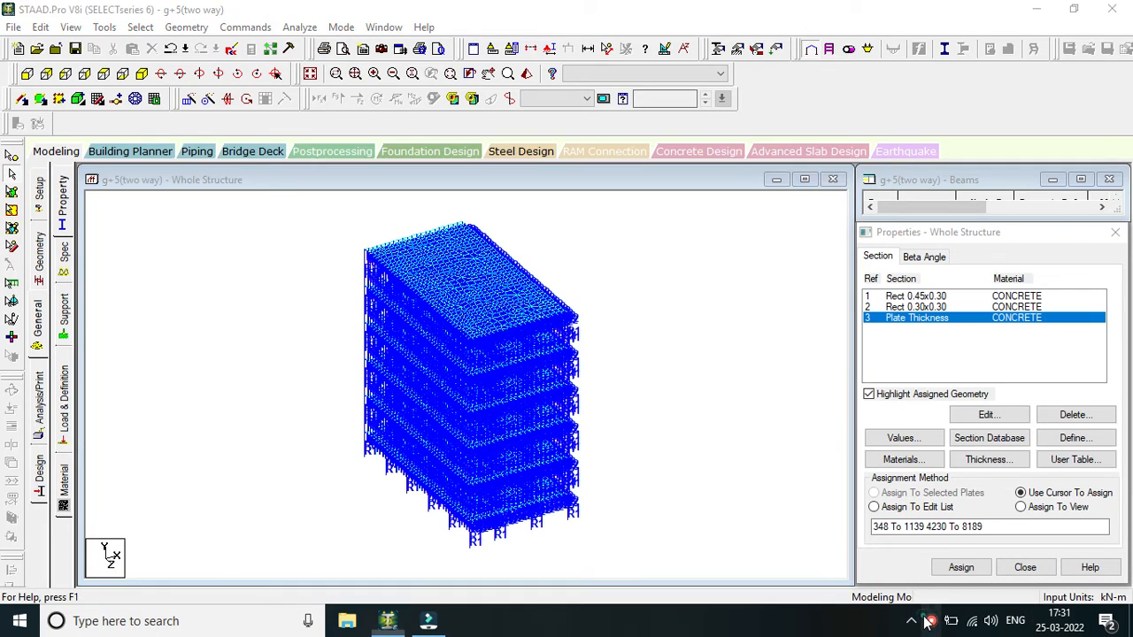
left_click(969, 600)
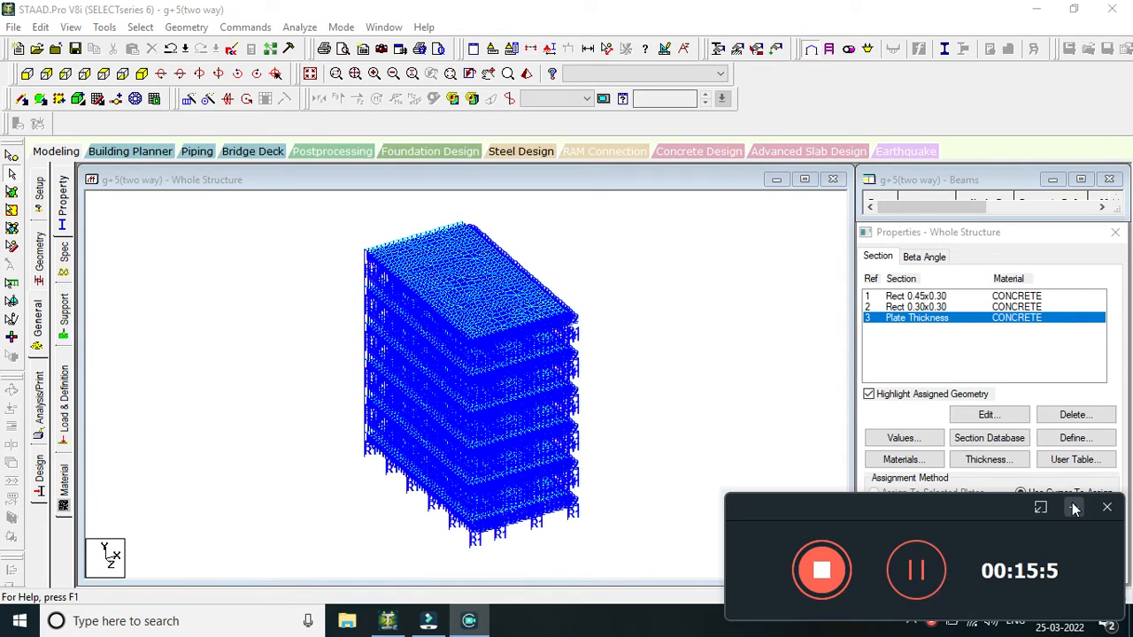
left_click(1074, 507)
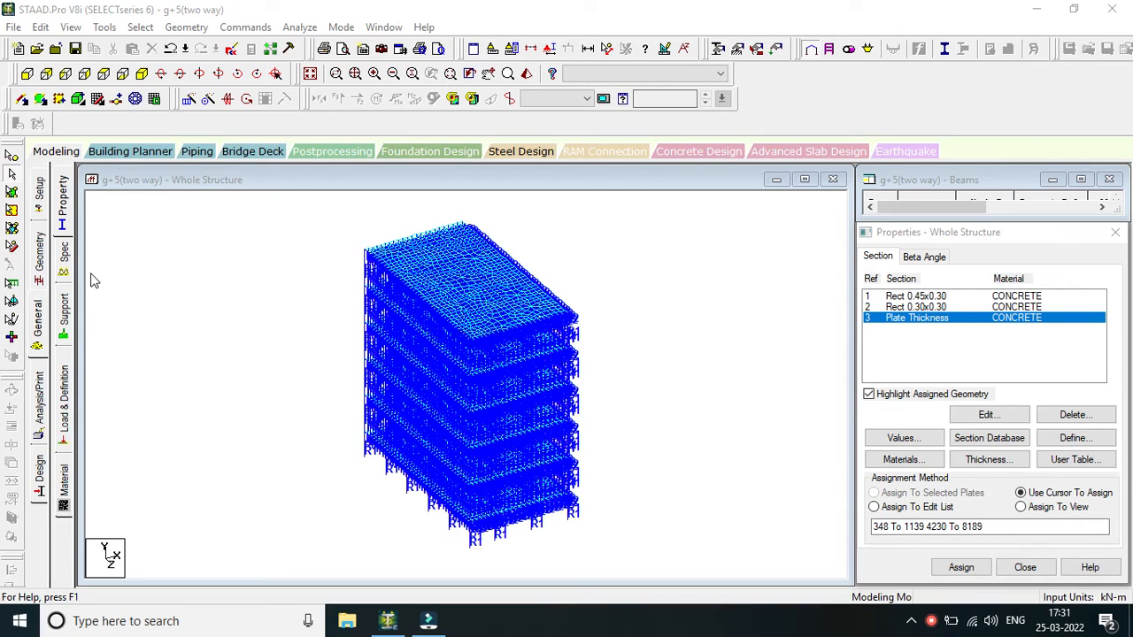
Show the structure from the side and create a fixed support for the building.
left_click(66, 317)
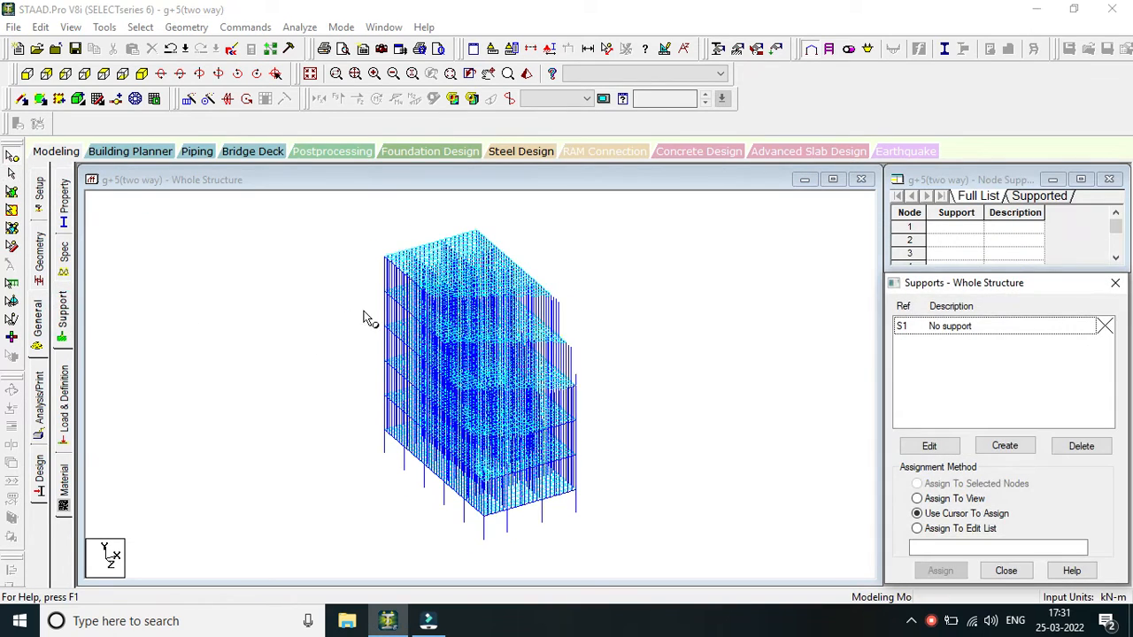
left_click(64, 74)
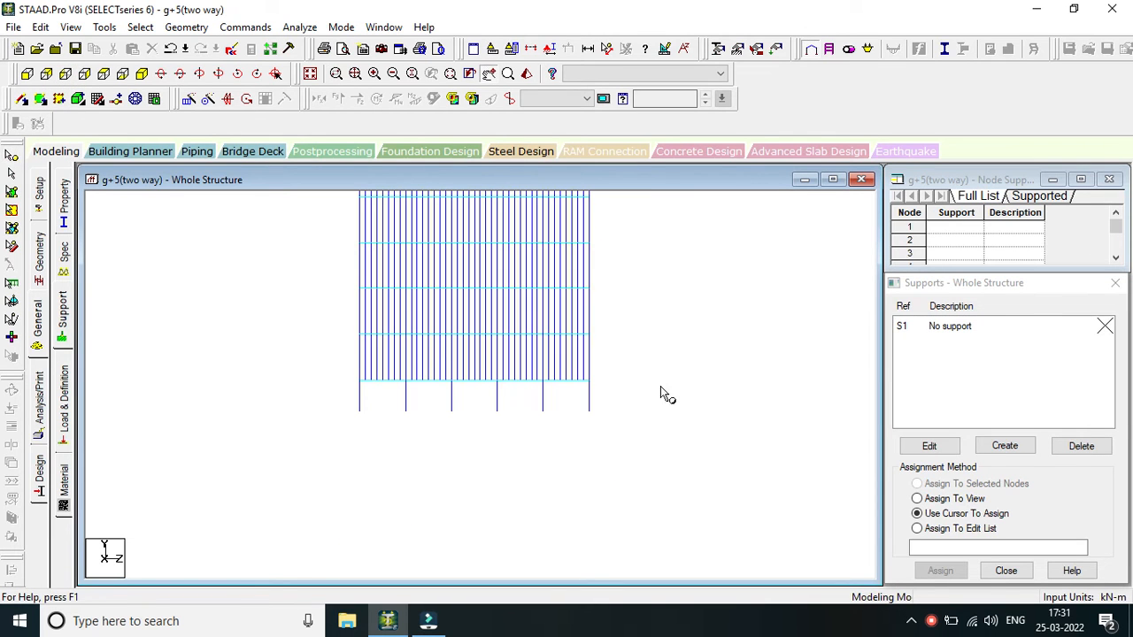
left_click(1005, 445)
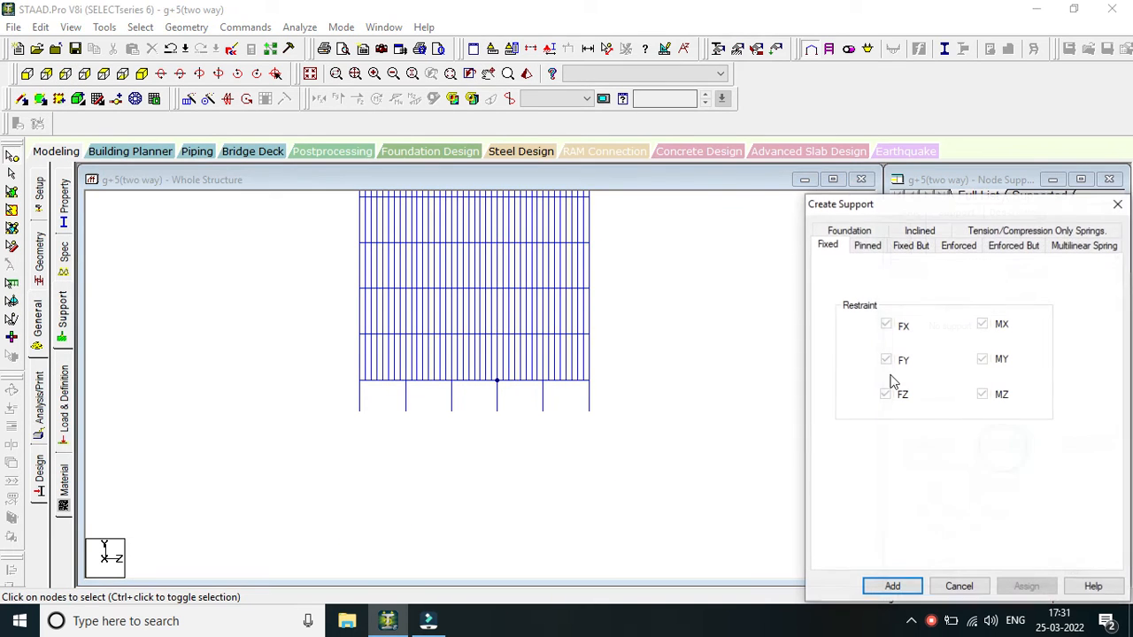
left_click(893, 586)
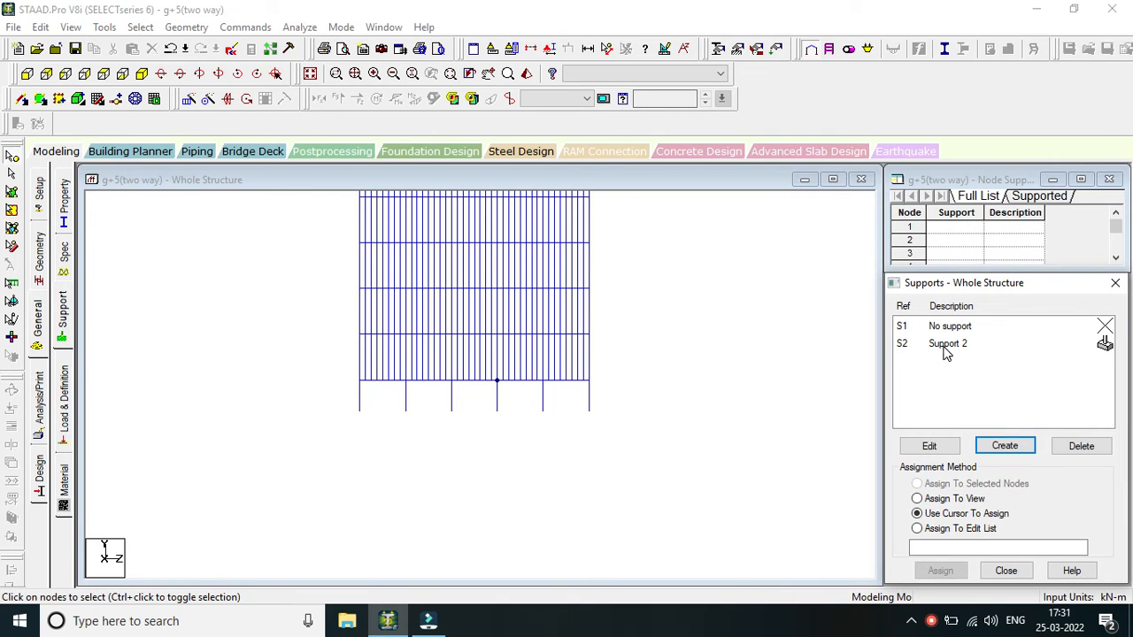
Assign Support 2 to all the nodes at the column bases using the Assign To Selected Nodes method.
left_click(945, 347)
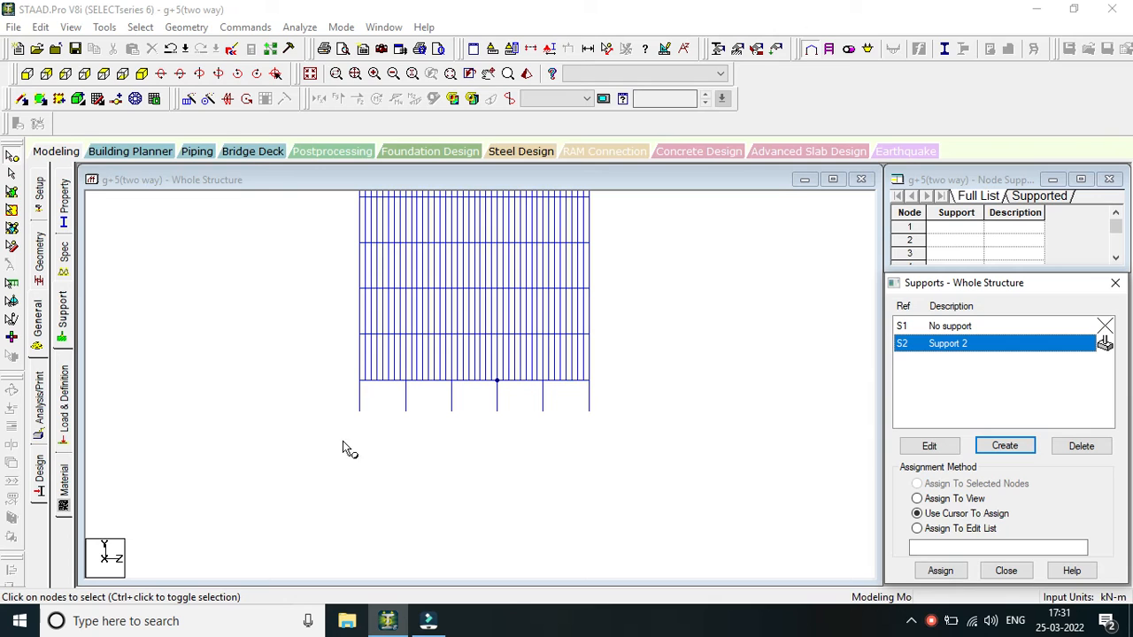
left_click_drag(330, 423, 622, 441)
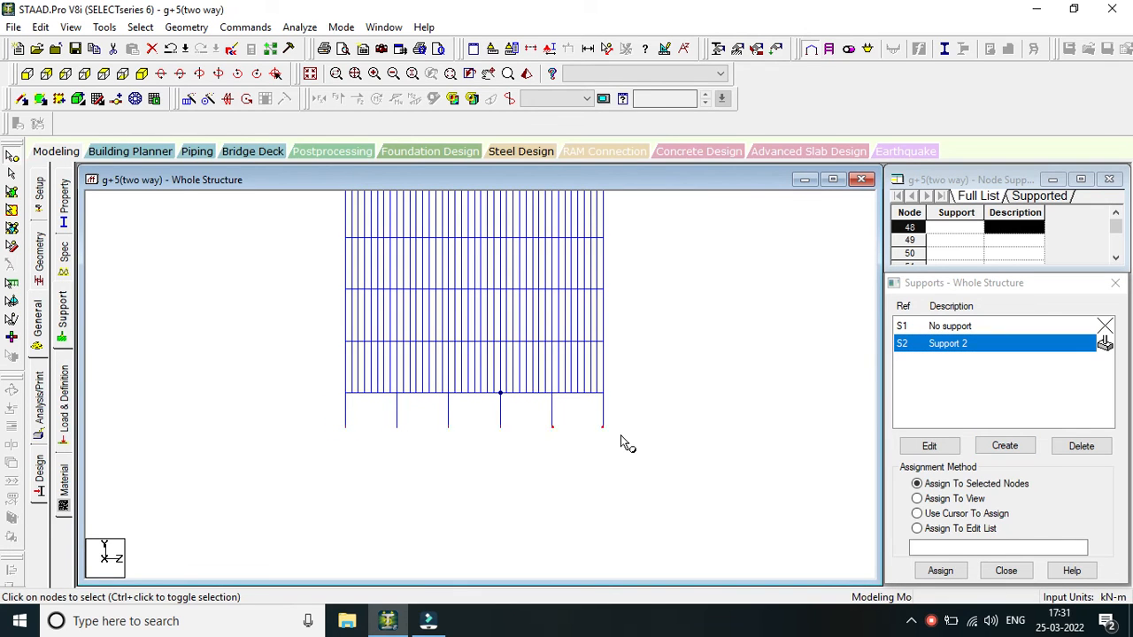
left_click(963, 577)
left_click(1018, 475)
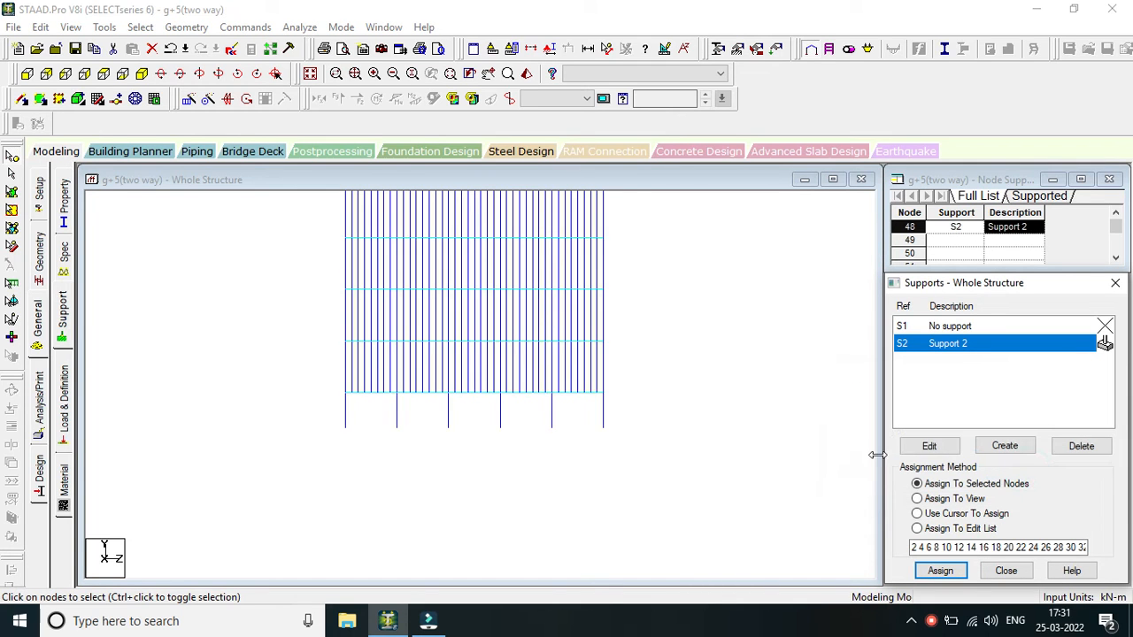
Show the structure in isometric view and allow Auto Save to save the file.
left_click(139, 75)
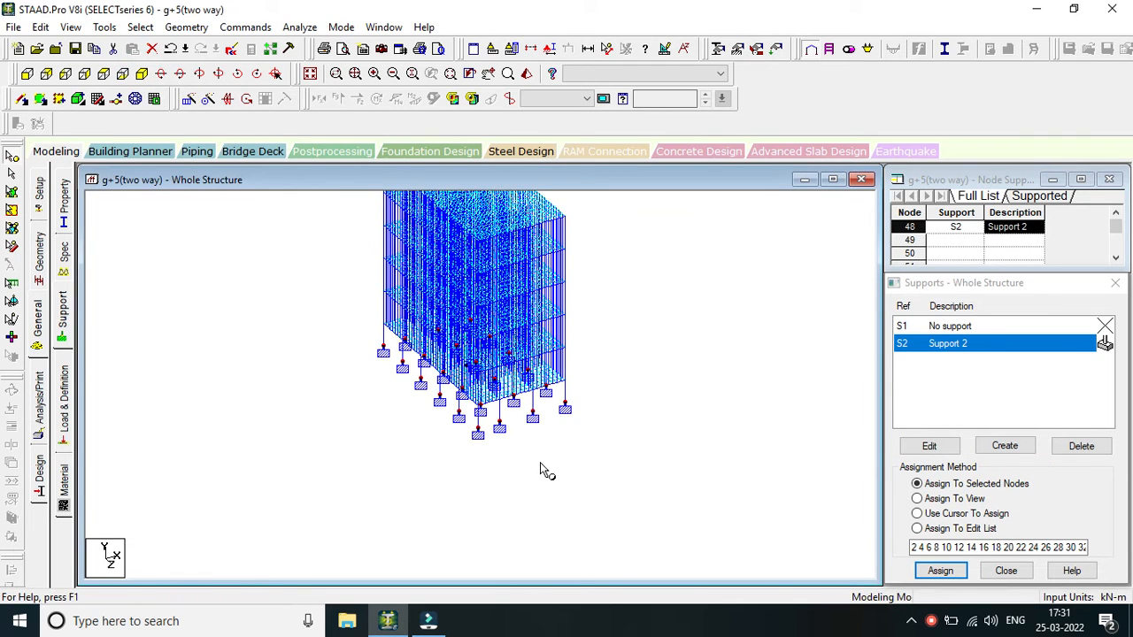
scroll(541, 463, "up", 1)
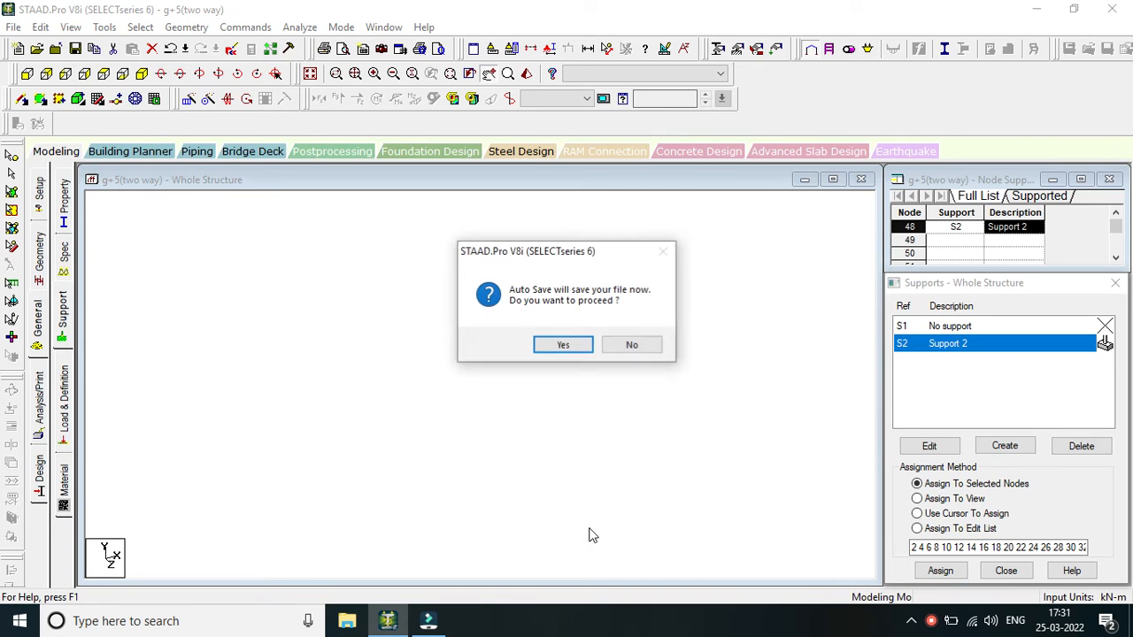
key("Return")
key("Return")
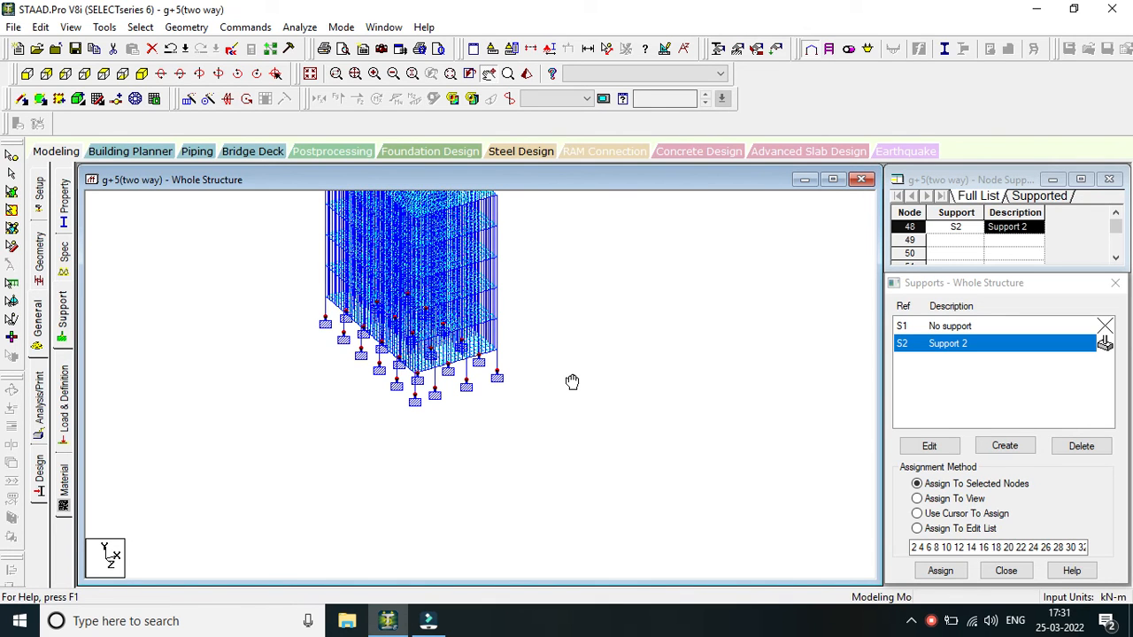
Try to inspect the supported building in the 3D rendered view, and close the rendering each time.
left_click_drag(571, 382, 76, 400)
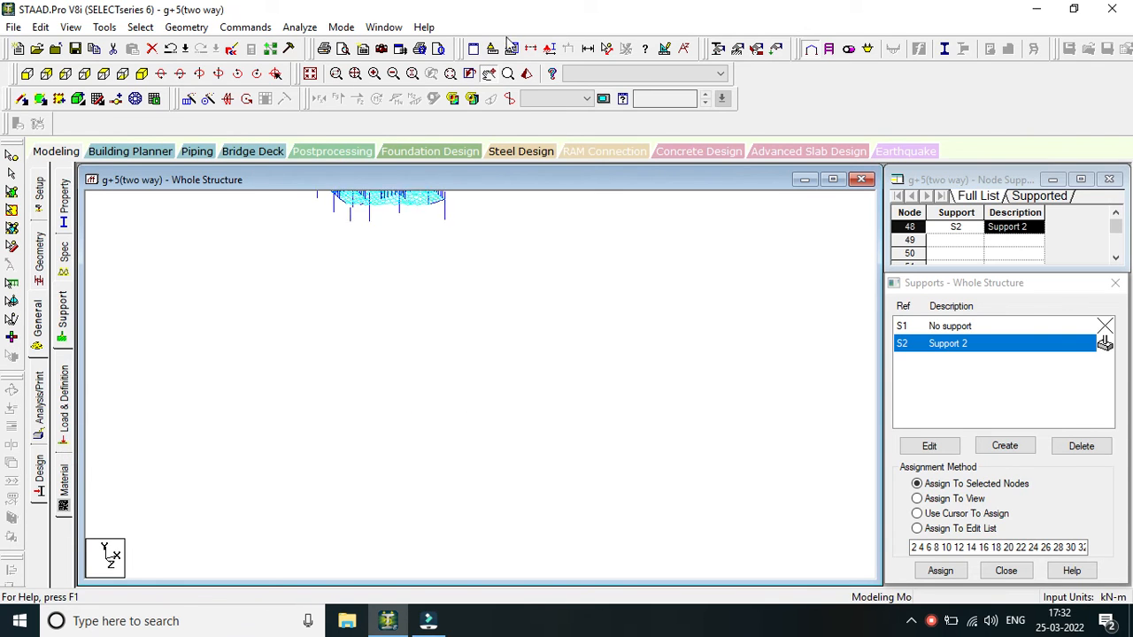
left_click(528, 76)
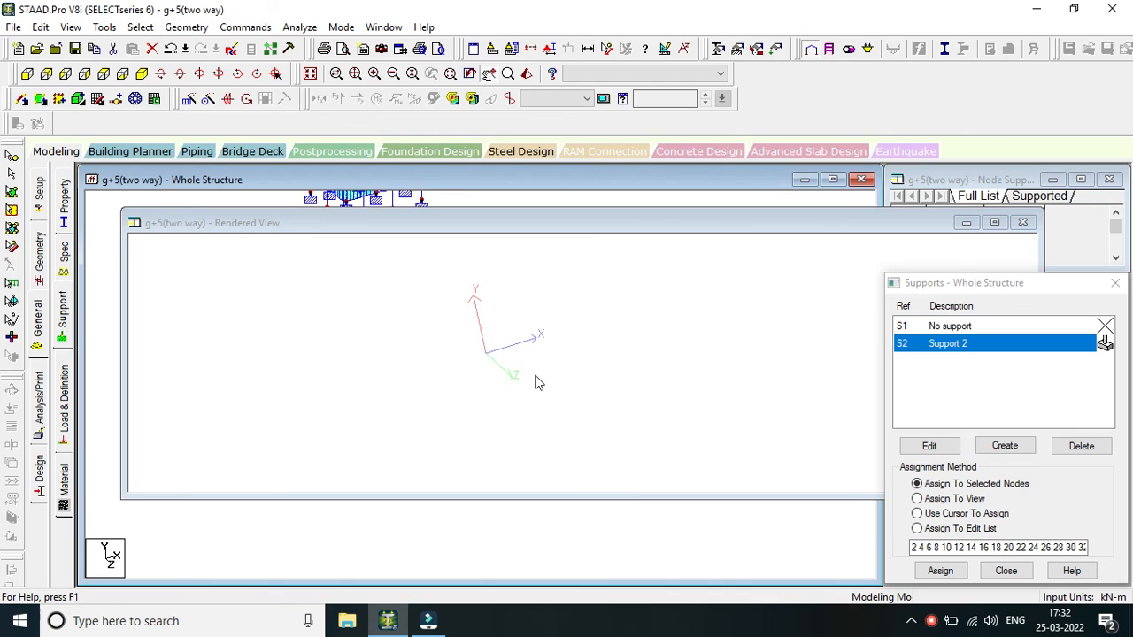
left_click(1022, 223)
right_click(592, 271)
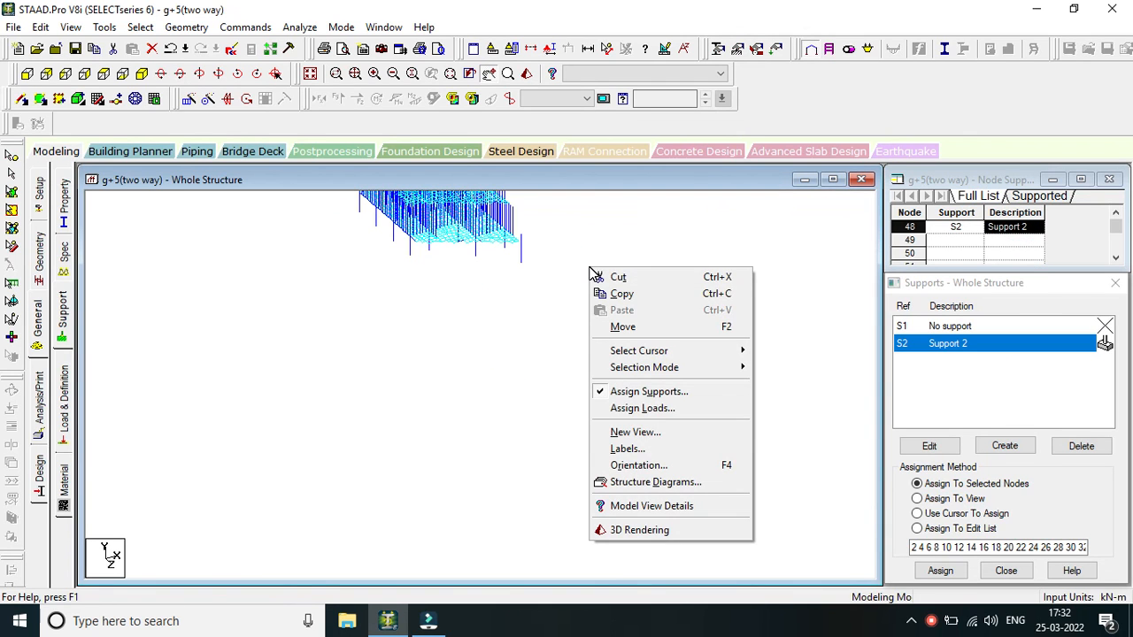
key("Escape")
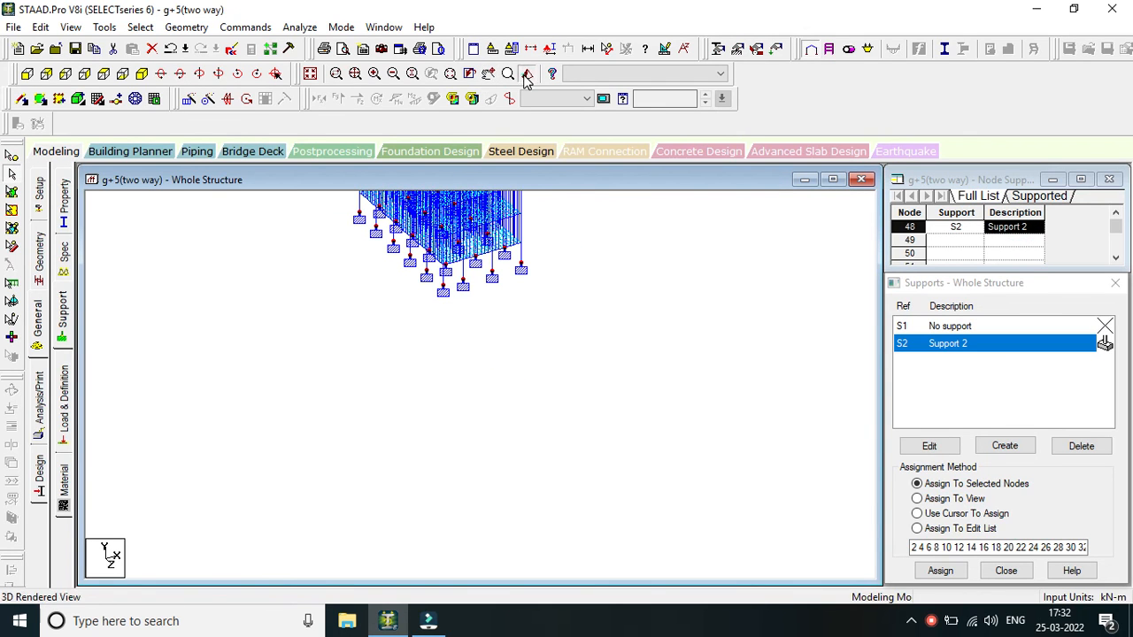
left_click(526, 75)
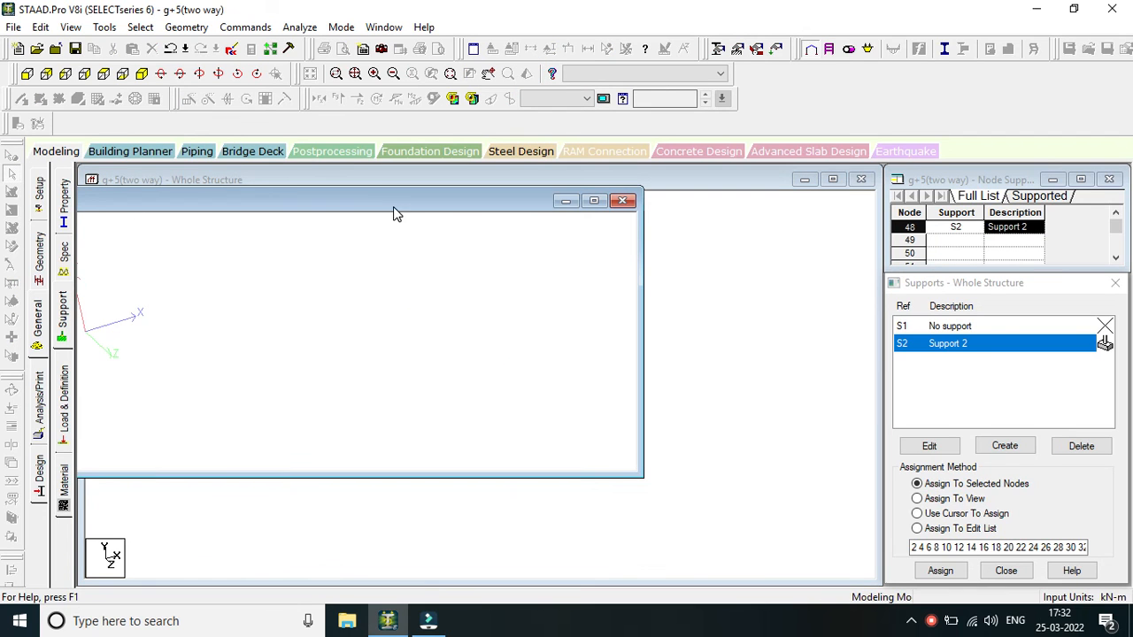
left_click(623, 202)
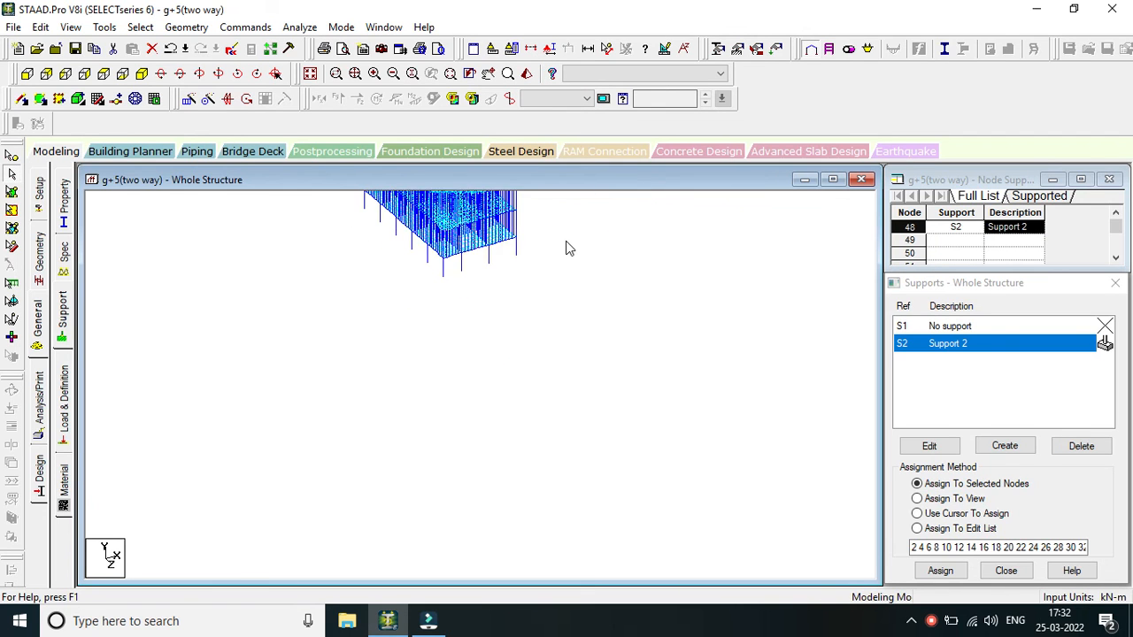